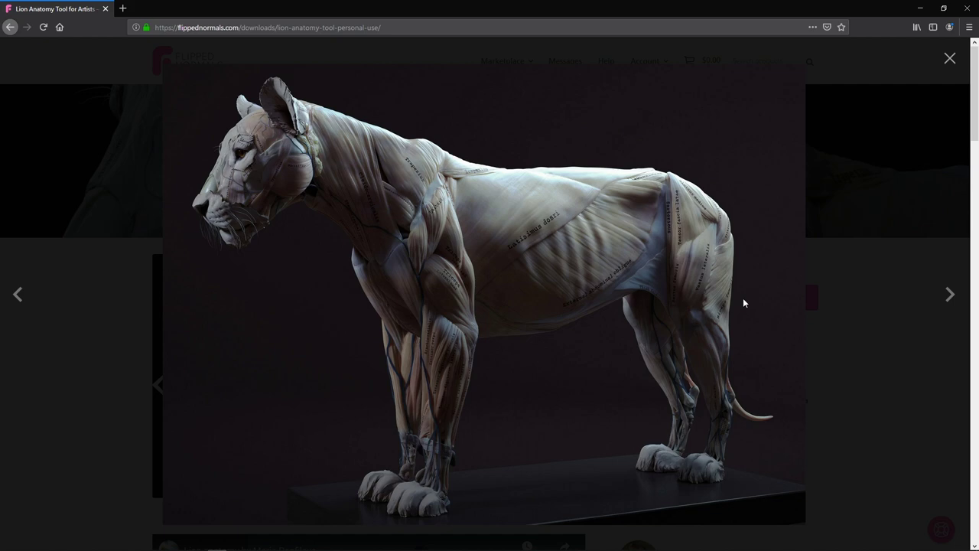
Browse through the preview images of the lion anatomy tool on its product page
key("Right")
key("Right")
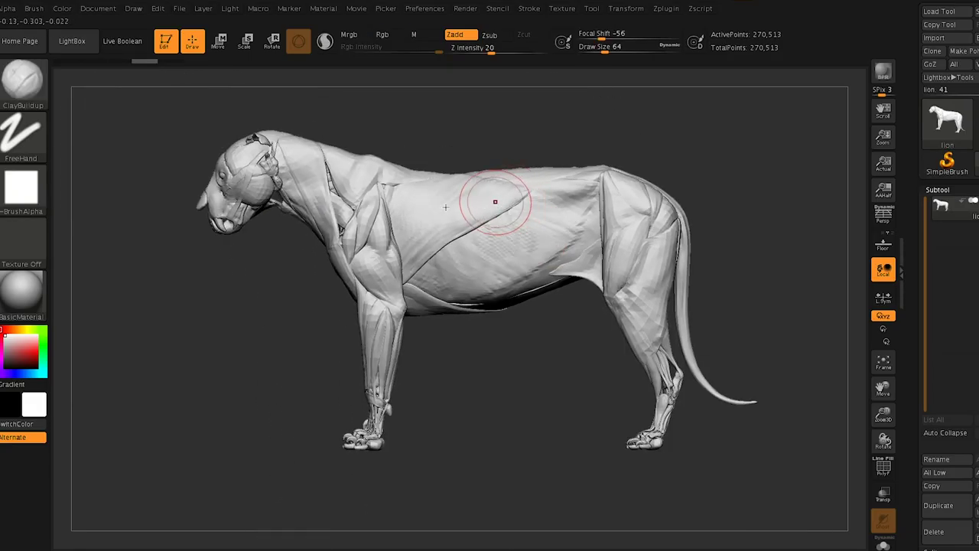
Switch to ZBrush, show the lion's polyframe and isolate the skull polygroup
right_click_drag(446, 207, 442, 240, "alt")
key("shift+f")
key("shift")
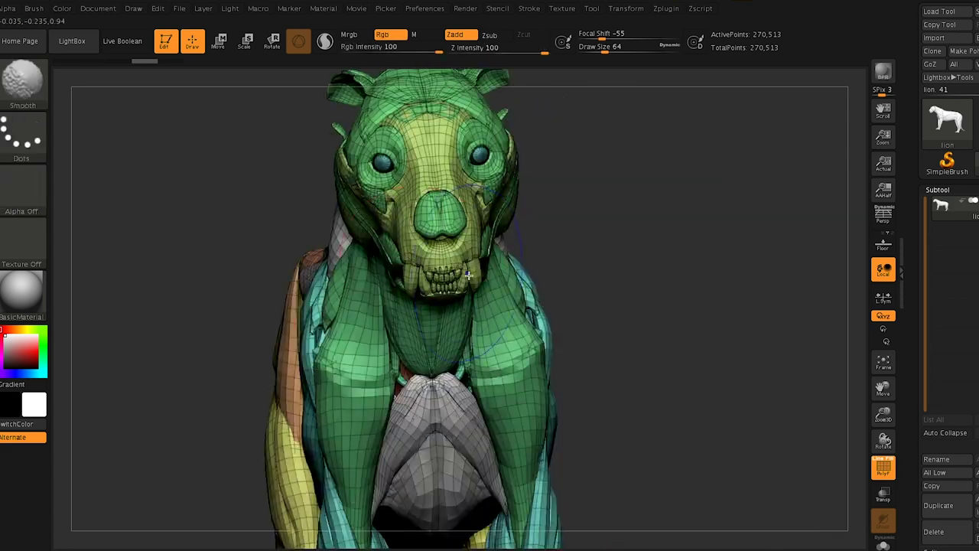
left_click(472, 279, "ctrl+shift")
right_click_drag(472, 279, 638, 280)
Assign automatic polygroups to the separate pieces of the isolated skull with Auto Groups
left_click_drag(910, 319, 914, 168)
left_click(942, 190)
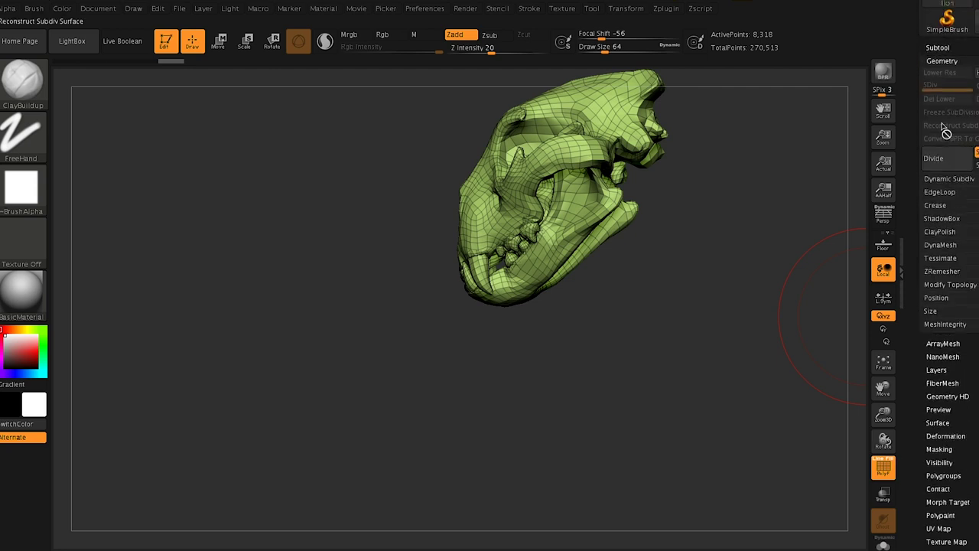
left_click(942, 60)
left_click(944, 187)
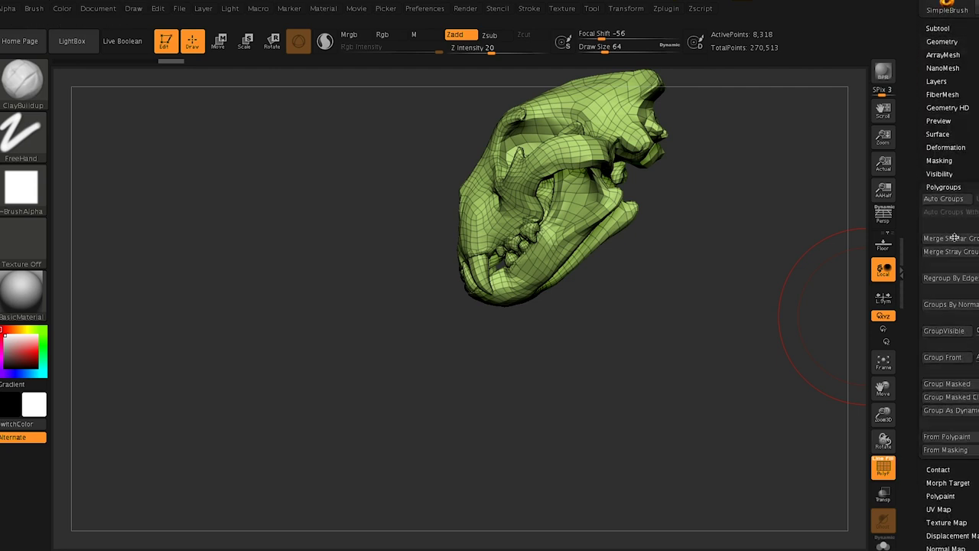
left_click(943, 198)
Isolate the teeth, merge them into one polygroup and show the remaining parts of the lion in their place
left_click_drag(591, 291, 621, 288)
double_click(567, 246, "ctrl+shift")
left_click(522, 211, "ctrl+shift")
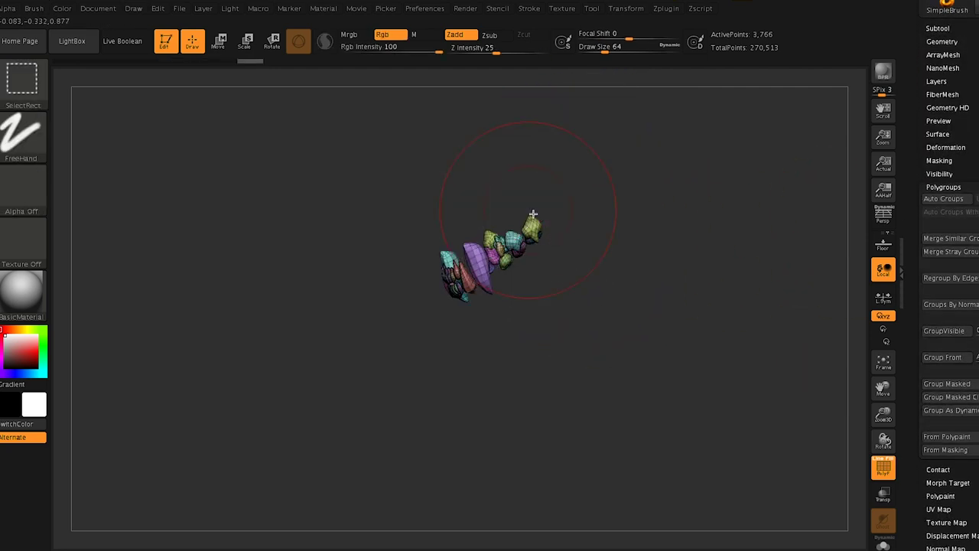
key("ctrl+w")
left_click(734, 275, "ctrl+shift")
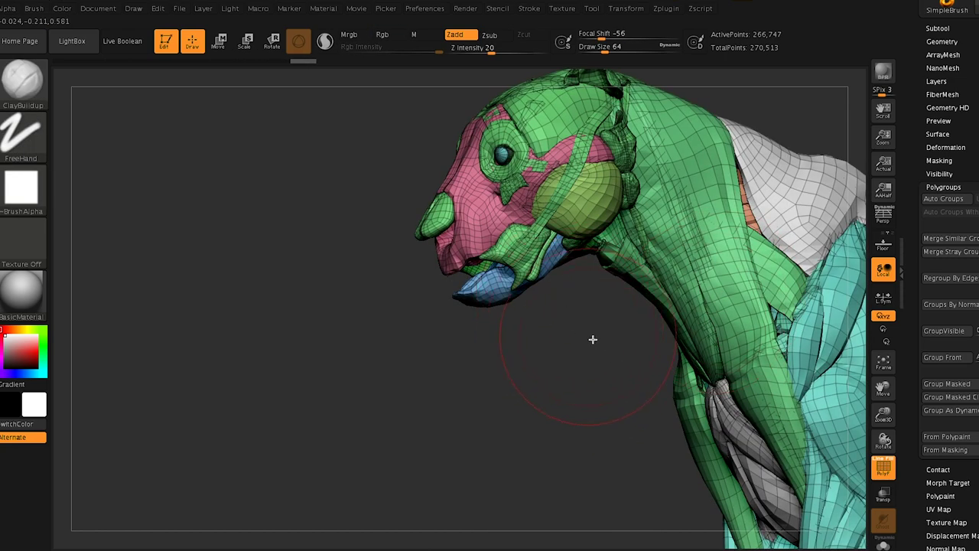
key("ctrl+w")
key("ctrl+z")
left_click_drag(551, 348, 635, 344)
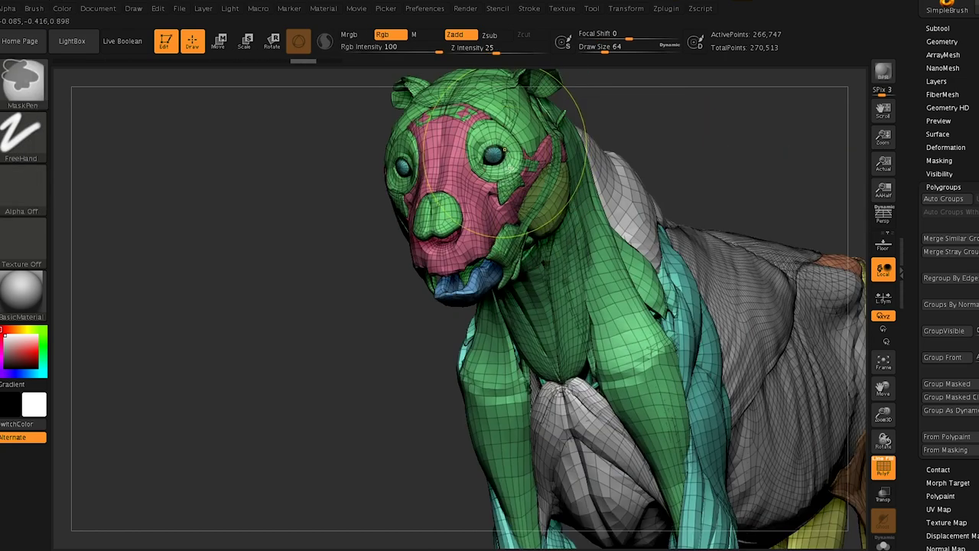
Try to isolate the eyeballs by hiding the polygroups around the eye socket
mouse_move(517, 188)
right_mouse_down("alt")
mouse_move(598, 337)
mouse_move(578, 263)
mouse_move(590, 280)
mouse_move(564, 286)
right_mouse_up("alt")
left_click(564, 286, "ctrl+alt+shift")
left_click(580, 276, "ctrl+alt+shift")
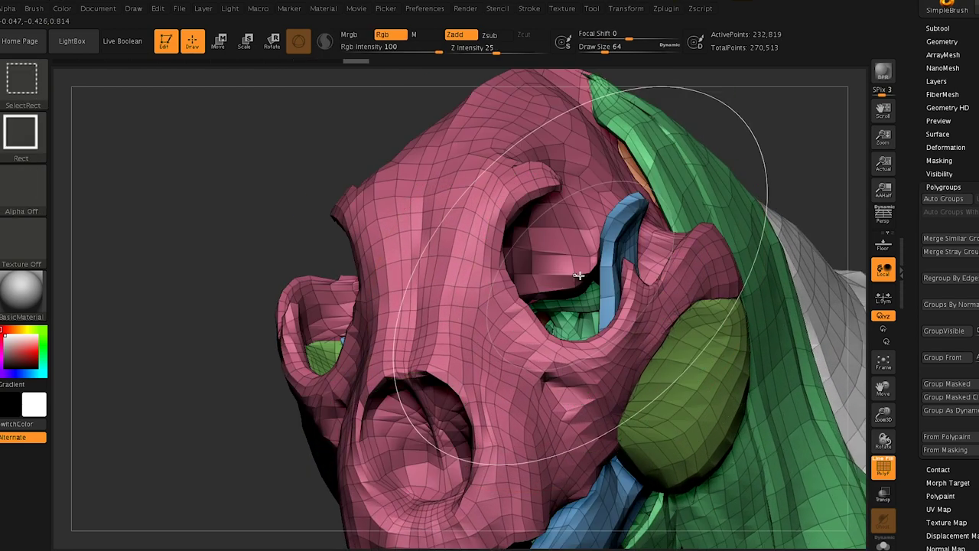
key("ctrl+s")
key("Escape")
key("s")
key("ctrl+z")
key("ctrl+z")
key("s")
left_click(576, 277, "ctrl+alt+shift")
left_click(579, 280, "ctrl+alt+shift")
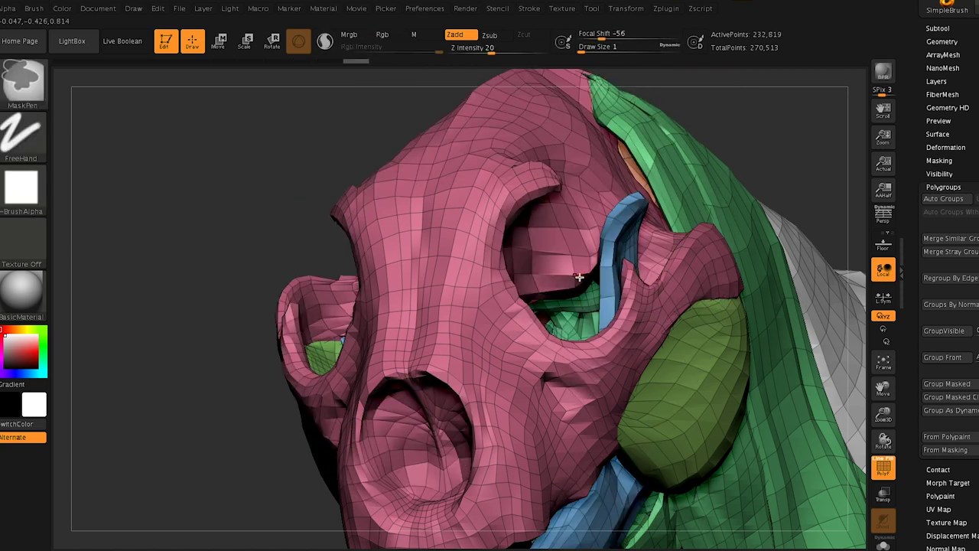
key("alt+super+c")
left_click(568, 354)
key("ctrl+z")
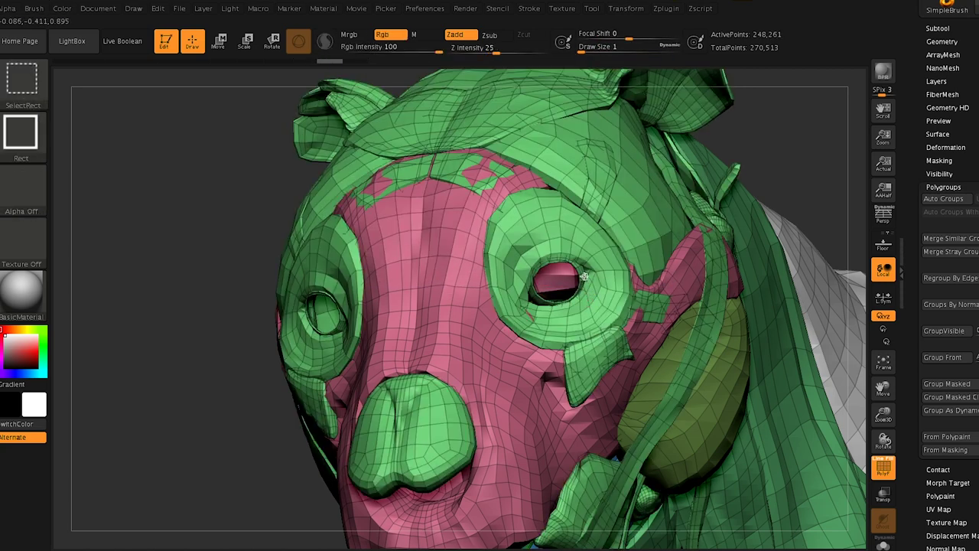
left_click(582, 276, "ctrl+shift")
key("ctrl+z")
right_click_drag(583, 277, 887, 298)
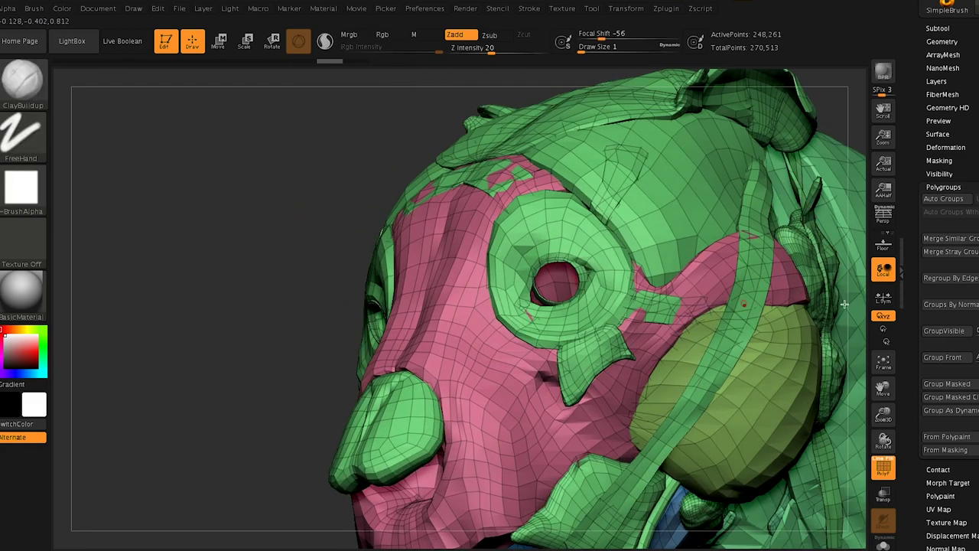
Regroup the mesh so that the eyeballs form one polygroup and the rest of the body another, with everything visible
left_click(944, 203)
left_click(580, 282, "ctrl+alt+shift")
right_click_drag(578, 280, 735, 289)
left_click_drag(767, 203, 774, 208, "ctrl+shift")
left_click_drag(611, 245, 359, 345, "ctrl+shift")
left_click(631, 325, "ctrl+shift")
right_click_drag(628, 332, 469, 334)
Split the lion mesh by polygroup into separate subtools for the body, eyes and teeth
left_click(944, 187)
left_click(938, 190)
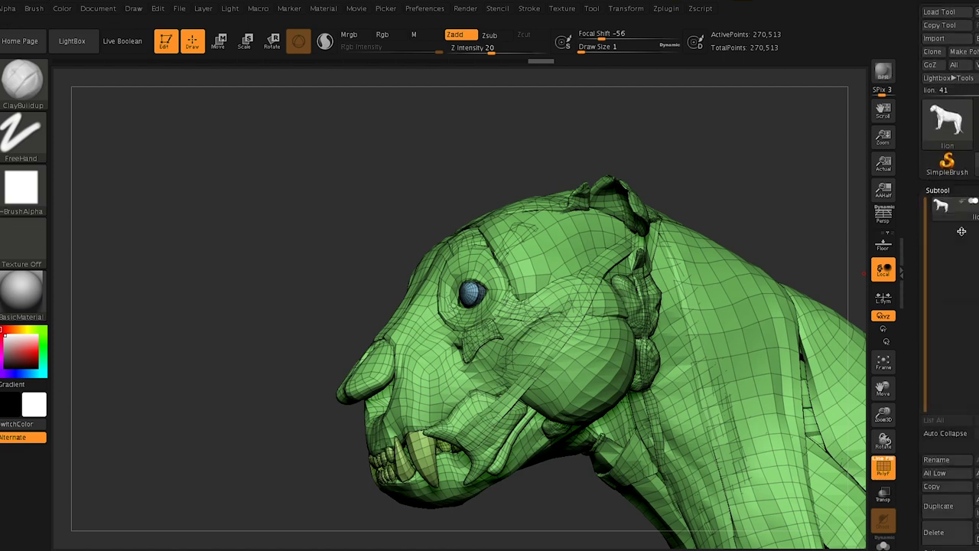
scroll(949, 337, "down", 5)
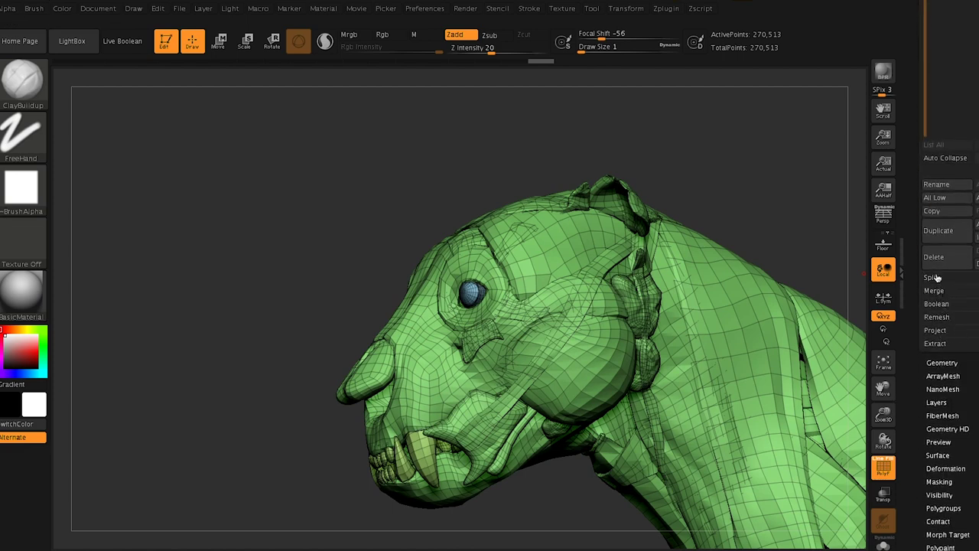
left_click(934, 277)
left_click(941, 299)
left_click(839, 315)
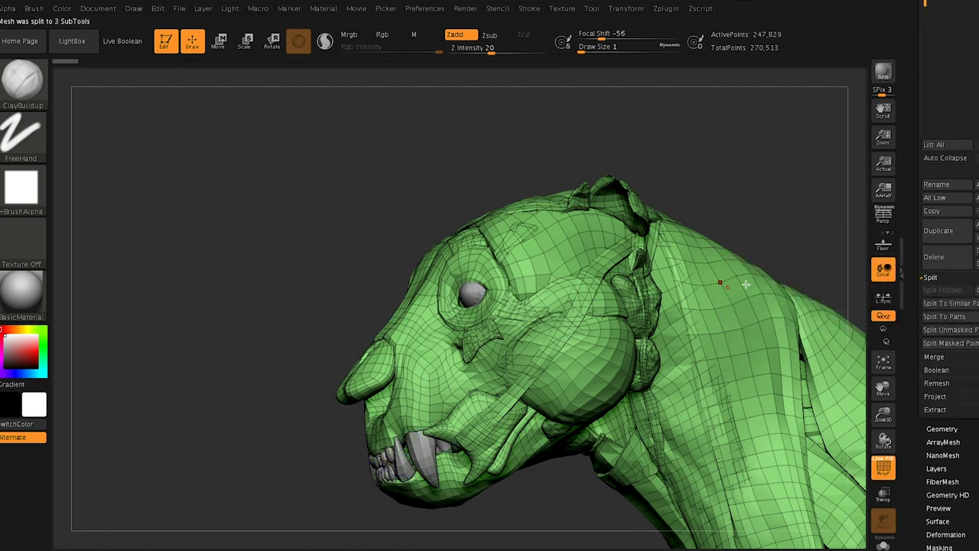
Turn off the polyframe and select the Inflate brush with a draw size of 167
key("f")
right_click_drag(571, 292, 564, 309, "shift")
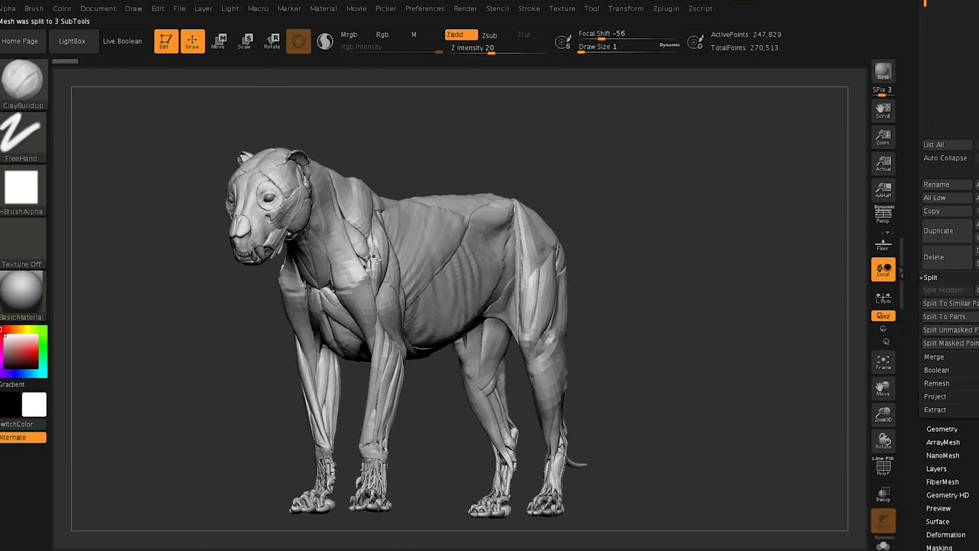
scroll(375, 257, "up", 5)
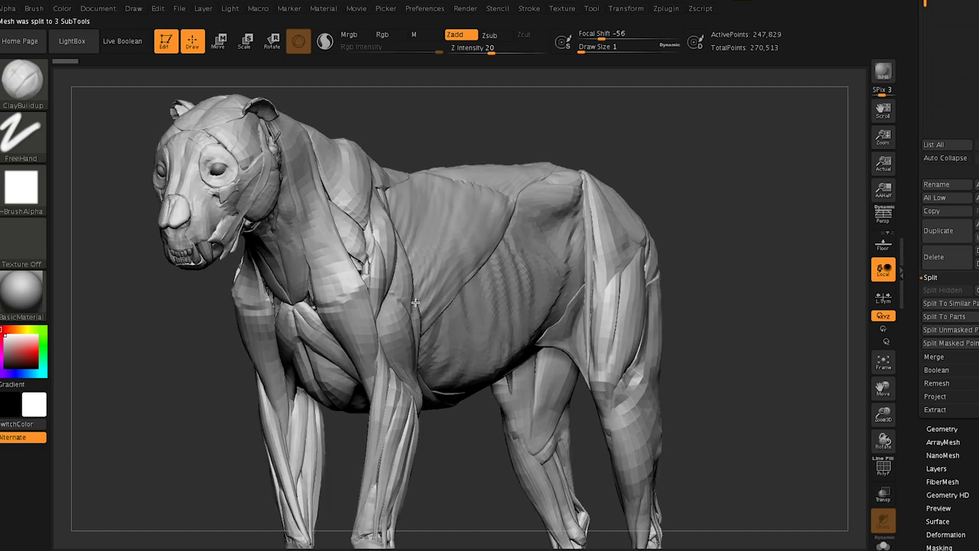
key("b")
key("i")
key("n")
key("s")
left_click_drag(363, 289, 388, 289)
Spread the subtools apart in an exploded view and bring them back together
key("shift+x")
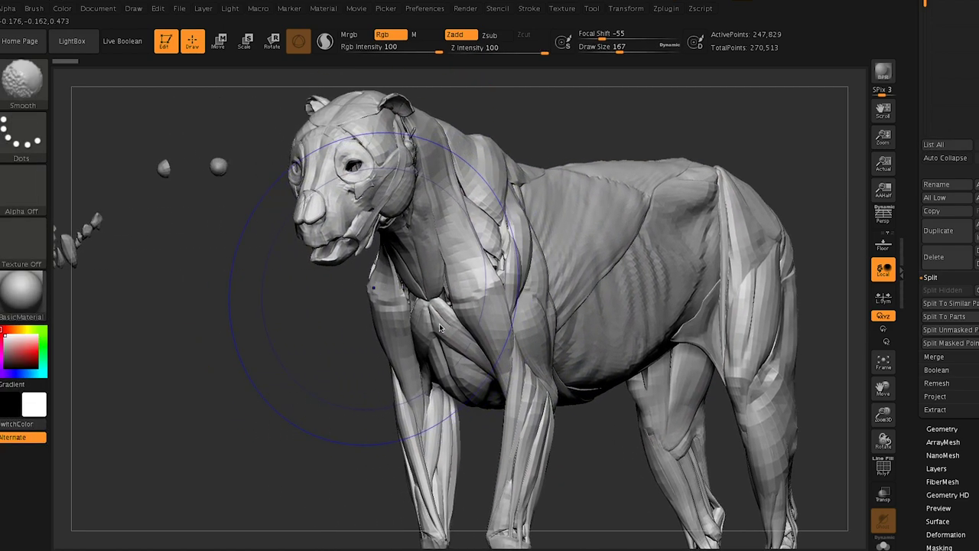
key("shift+x")
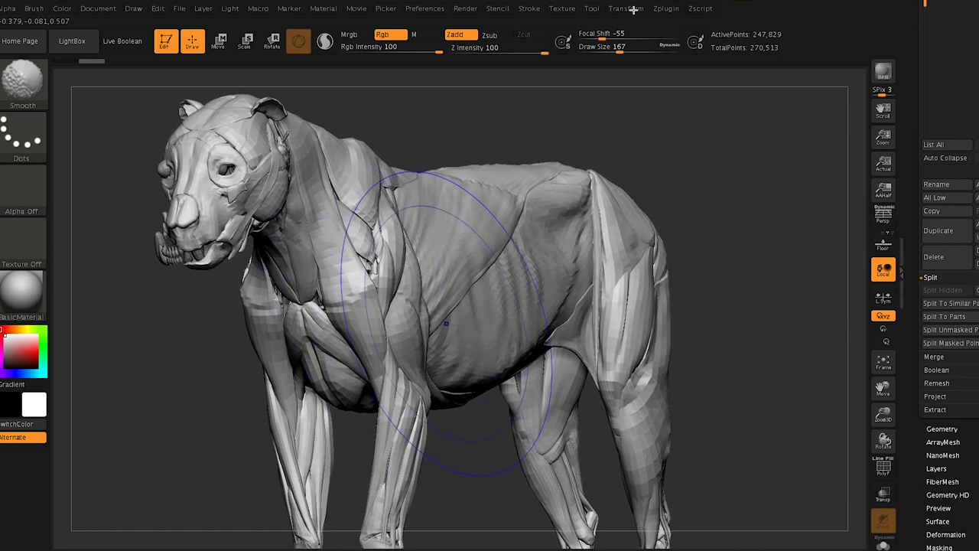
mouse_move(634, 9)
Inflate the muscles at the front of the chest with short strokes, adjusting the brush size between them
key("s")
left_click_drag(356, 271, 363, 271)
key("s")
mouse_move(376, 266)
right_mouse_down()
mouse_move(332, 242)
mouse_move(306, 268)
mouse_move(342, 331)
mouse_move(407, 250)
mouse_move(417, 285)
right_mouse_up()
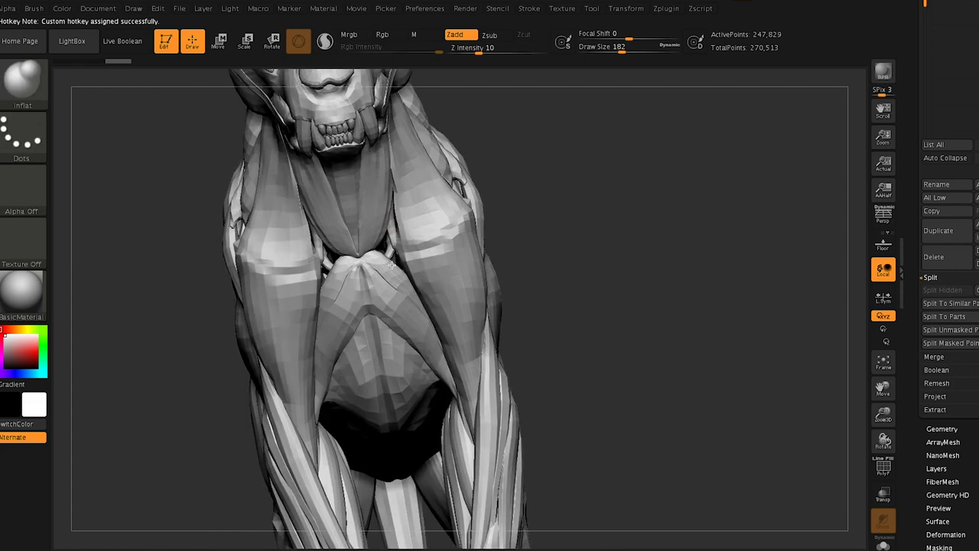
key("s")
left_click_drag(395, 261, 383, 264)
mouse_move(374, 264)
right_mouse_down()
mouse_move(409, 264)
mouse_move(471, 218)
mouse_move(544, 332)
right_mouse_up()
key("s")
left_click_drag(426, 264, 405, 266)
mouse_move(407, 264)
right_mouse_down()
mouse_move(442, 243)
mouse_move(415, 256)
right_mouse_up()
left_click_drag(397, 232, 398, 227)
left_click_drag(424, 274, 392, 270)
Set the Inflate brush to a draw size of 136 and add a few more short strokes on the body
mouse_move(547, 284)
right_mouse_down("ctrl")
mouse_move(520, 245)
mouse_move(551, 240)
mouse_move(555, 268)
right_mouse_up("ctrl")
key("s")
left_click_drag(542, 246, 551, 246)
mouse_move(534, 247)
left_mouse_down()
mouse_move(533, 265)
mouse_move(535, 257)
left_mouse_up()
left_click_drag(641, 267, 651, 267)
mouse_move(567, 274)
right_mouse_down("ctrl")
mouse_move(528, 227)
mouse_move(589, 271)
right_mouse_up("ctrl")
Examine the hind legs, tail and paws from several angles and return to a side view
right_click_drag(734, 314, 518, 275, "alt")
mouse_move(630, 264)
right_mouse_down("ctrl")
mouse_move(713, 280)
mouse_move(709, 257)
right_mouse_up("ctrl")
right_click_drag(602, 307, 701, 167)
right_click_drag(515, 405, 535, 351, "alt")
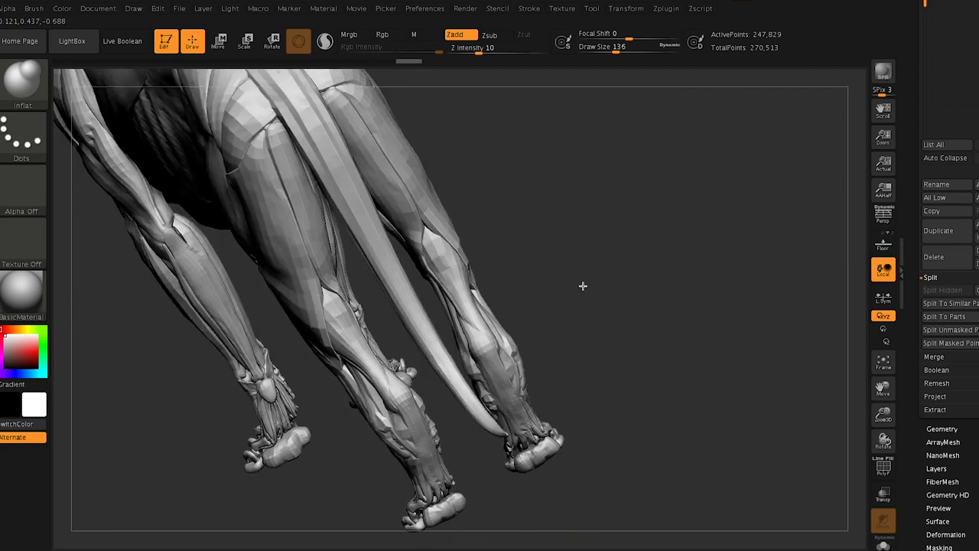
right_click_drag(583, 287, 615, 254)
right_click_drag(483, 309, 818, 307, "alt")
left_click_drag(295, 368, 264, 448)
right_click_drag(438, 394, 439, 298, "ctrl")
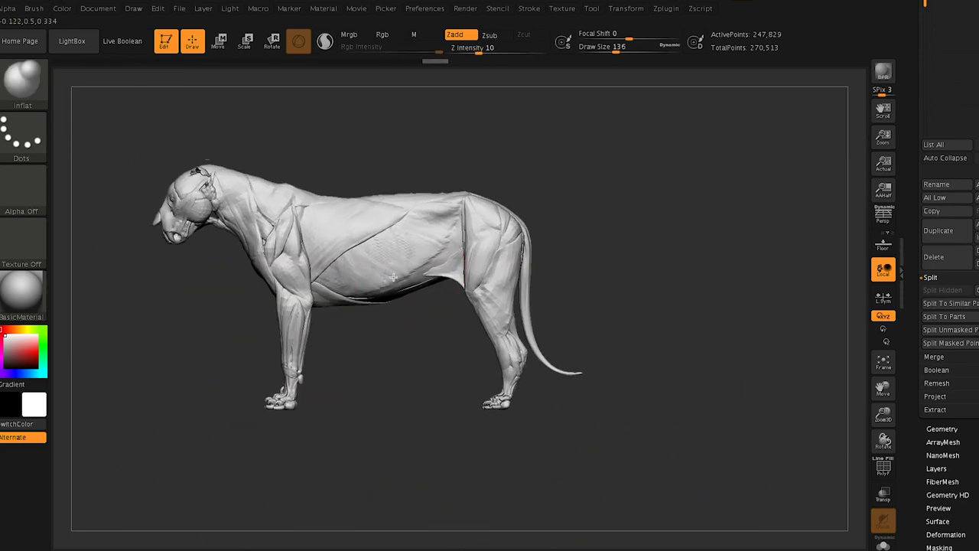
right_click_drag(528, 306, 543, 375, "ctrl")
right_click_drag(542, 344, 666, 337, "alt")
Place the Move gizmo at the upper part of the tail and return to draw mode
key("w")
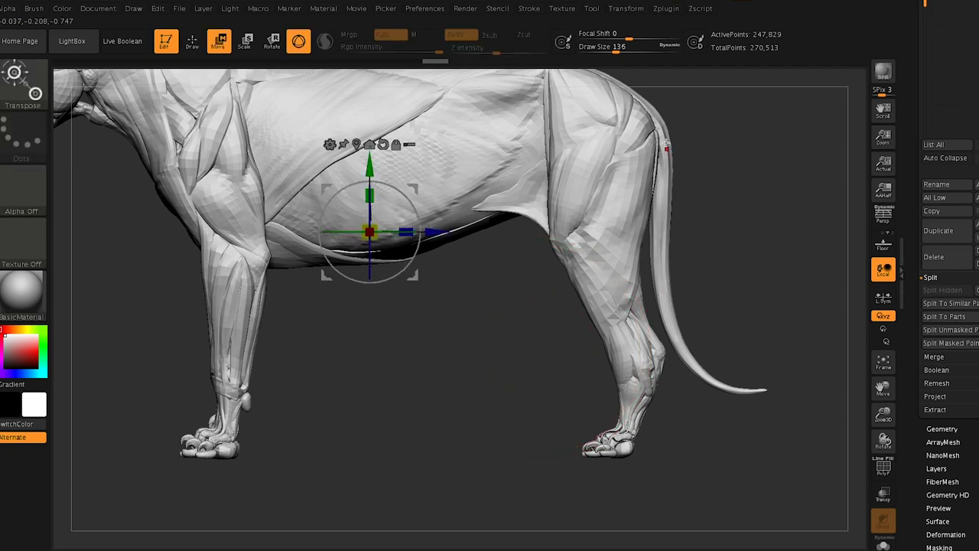
left_click(648, 106)
left_click(653, 179)
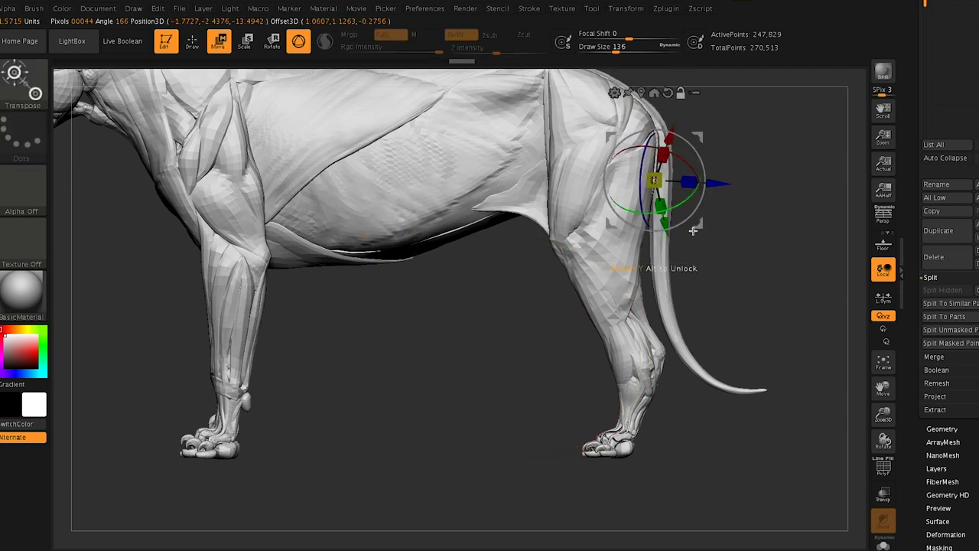
right_click_drag(697, 268, 705, 294)
mouse_move(498, 293)
right_mouse_down("ctrl")
mouse_move(502, 398)
mouse_move(499, 294)
right_mouse_up("ctrl")
right_click_drag(419, 229, 511, 304, "alt")
right_click_drag(444, 252, 617, 289, "alt")
key("q")
Try a DynaMesh of the lion's body at resolution 128 and undo it
right_click_drag(417, 218, 478, 239)
right_click_drag(352, 193, 401, 241, "ctrl")
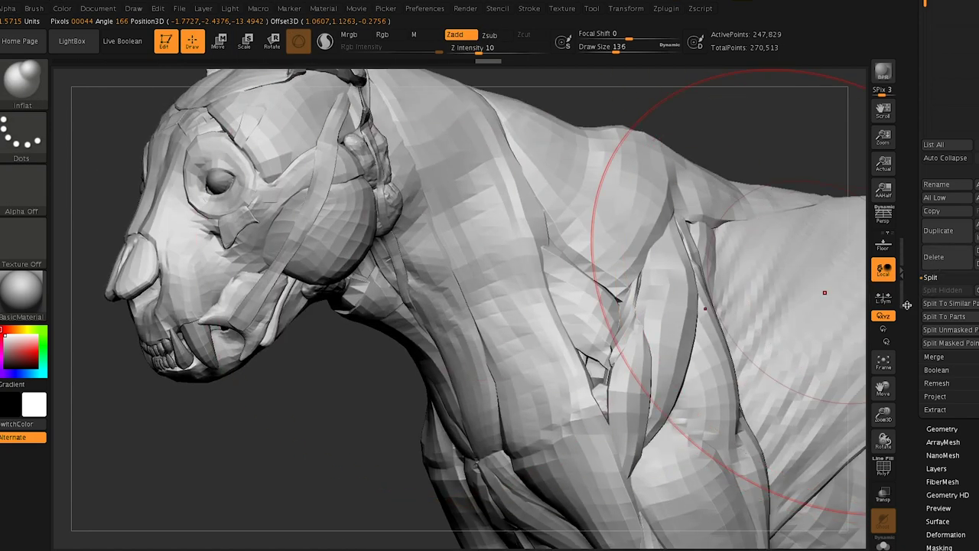
left_click_drag(907, 305, 921, 225)
left_click(943, 371)
left_click(949, 217)
left_click(941, 235)
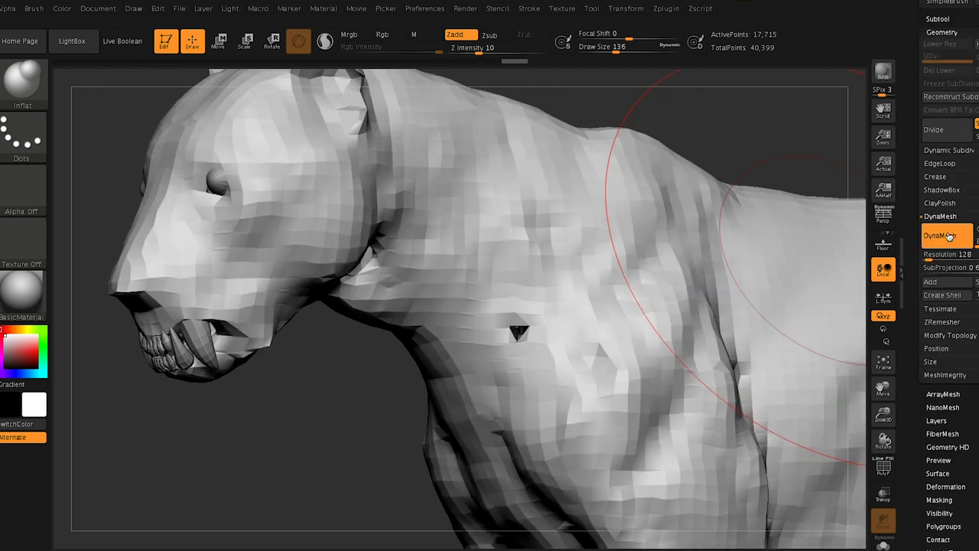
key("ctrl+z")
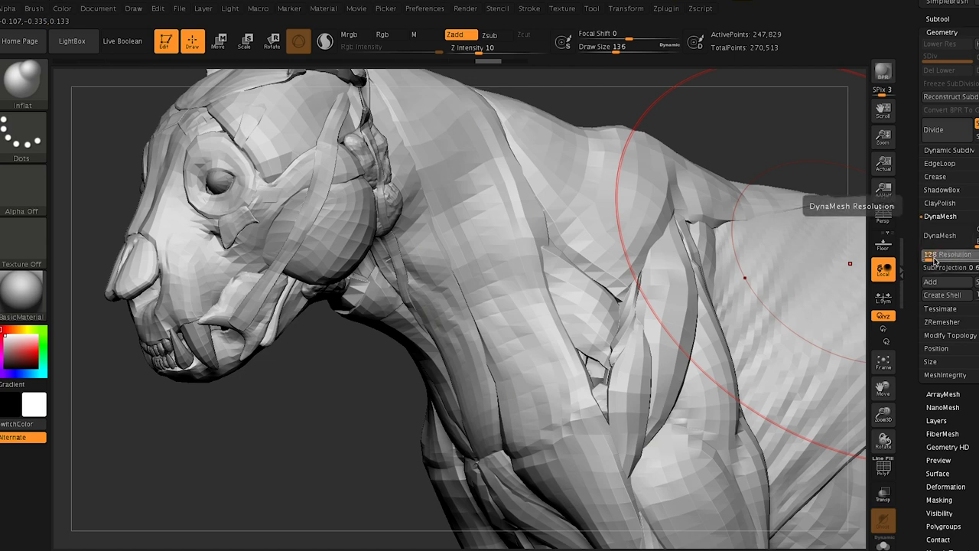
Try a DynaMesh of the lion's body at resolution 880
left_click(946, 260)
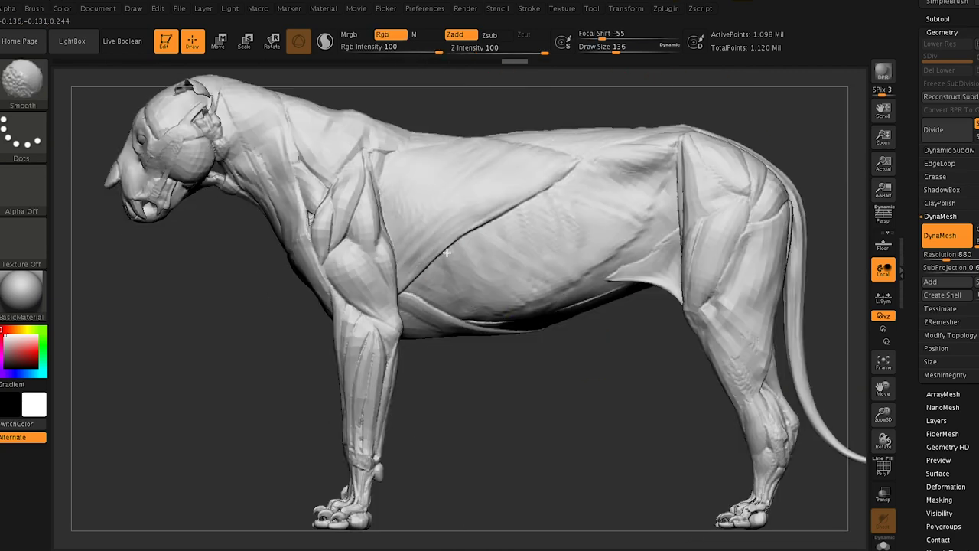
right_click_drag(437, 204, 644, 219, "alt")
mouse_move(644, 219)
right_mouse_down("ctrl")
mouse_move(628, 264)
mouse_move(612, 274)
right_mouse_up("ctrl")
Select the ClayBuildup brush, set its draw size to 35 and give it the round Alpha 06
key("b")
key("c")
key("b")
key("s")
left_click_drag(571, 273, 564, 273)
key("s")
left_click(576, 272)
left_click(20, 186)
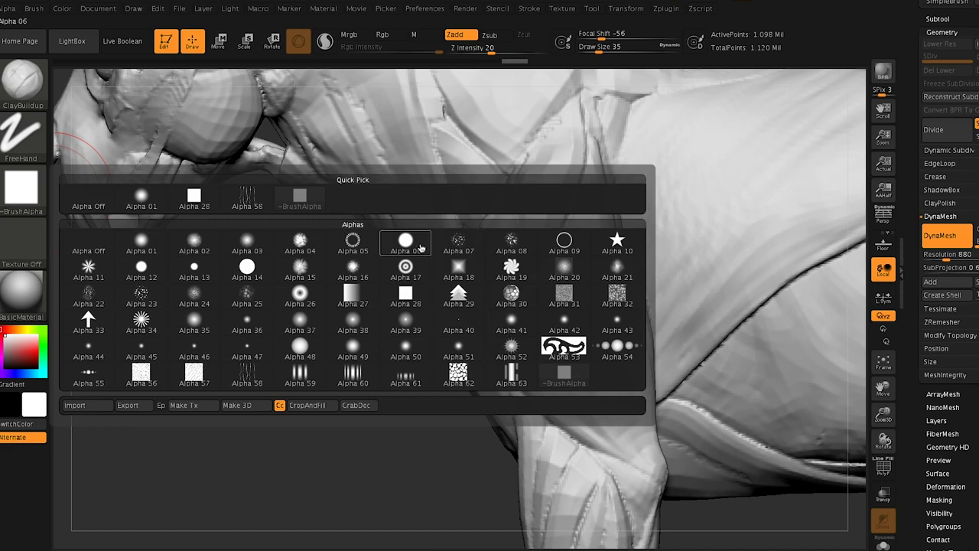
left_click(413, 247)
Pull the lion's hindquarters down and forward using the Move brush with a draw size of 393
key("f")
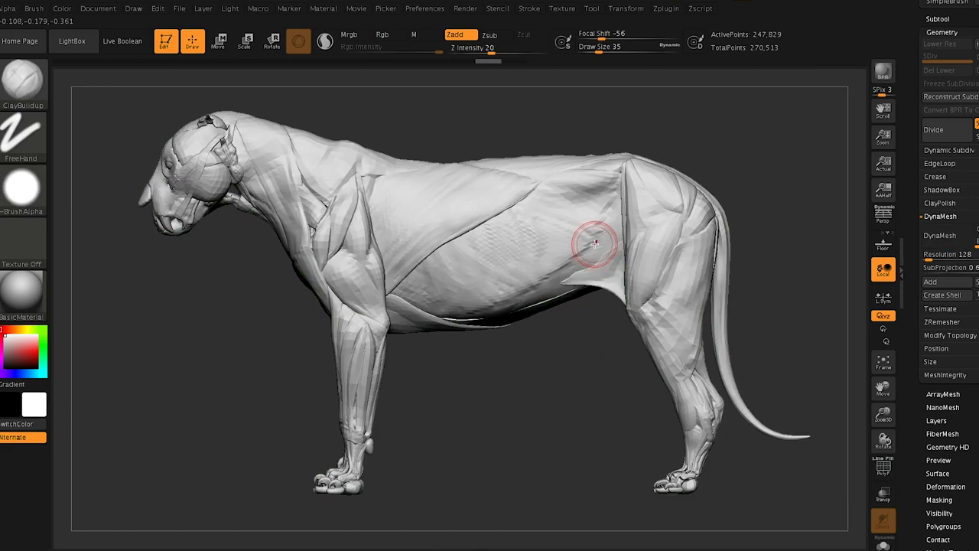
key("b")
key("m")
key("v")
key("s")
mouse_move(602, 237)
left_mouse_down()
mouse_move(651, 233)
mouse_move(629, 297)
mouse_move(579, 303)
left_mouse_up()
left_click_drag(517, 238, 495, 244)
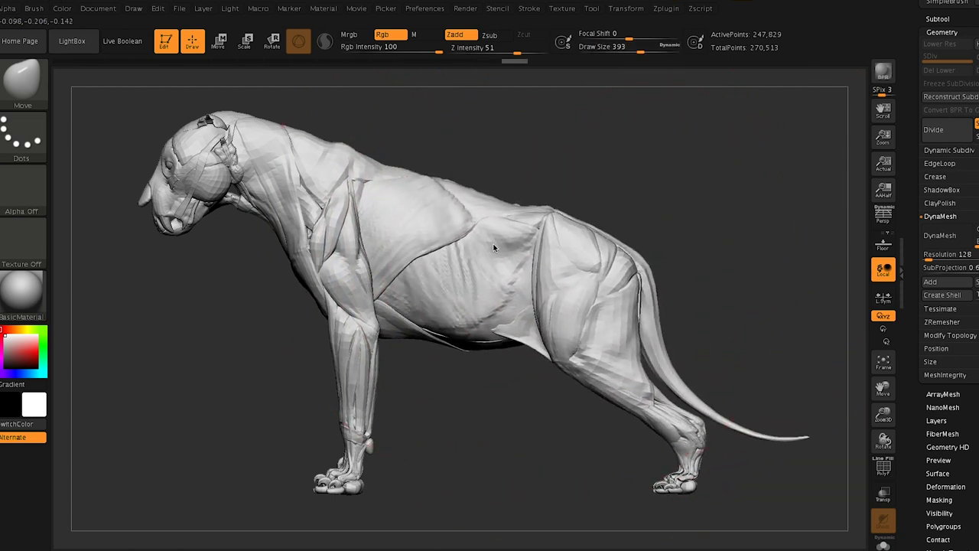
left_click_drag(582, 293, 593, 296)
Mask the hindquarters, invert the mask and bring up the Move gizmo
mouse_move(712, 413)
left_mouse_down("alt")
mouse_move(699, 346)
mouse_move(753, 435)
mouse_move(597, 290)
mouse_move(511, 165)
left_mouse_up("alt")
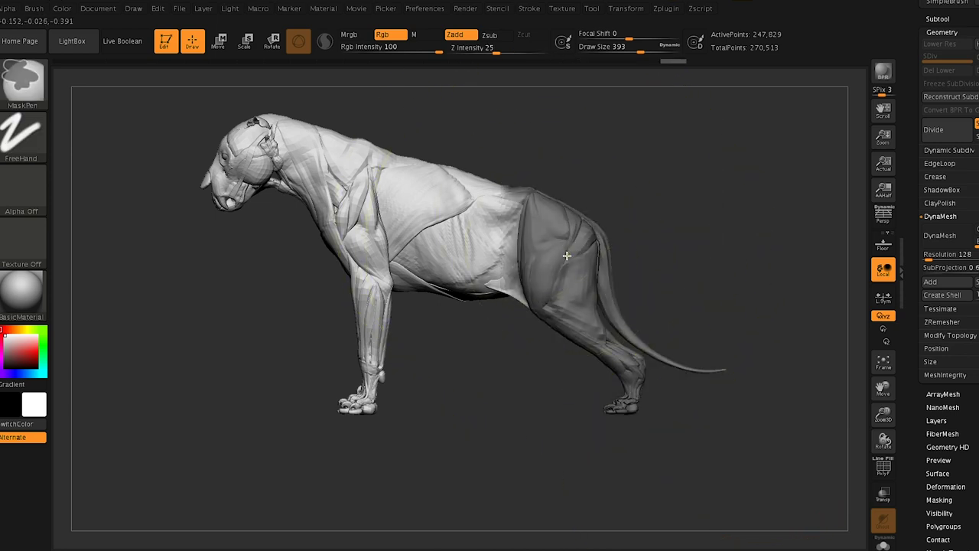
left_click(679, 249, "ctrl")
key("w")
left_click_drag(783, 180, 770, 196, "alt")
Mask the lion's front half up to the middle of the back and soften the mask's edge
left_click_drag(791, 125, 420, 442, "ctrl")
left_click(566, 201, "ctrl")
left_click(511, 241, "ctrl")
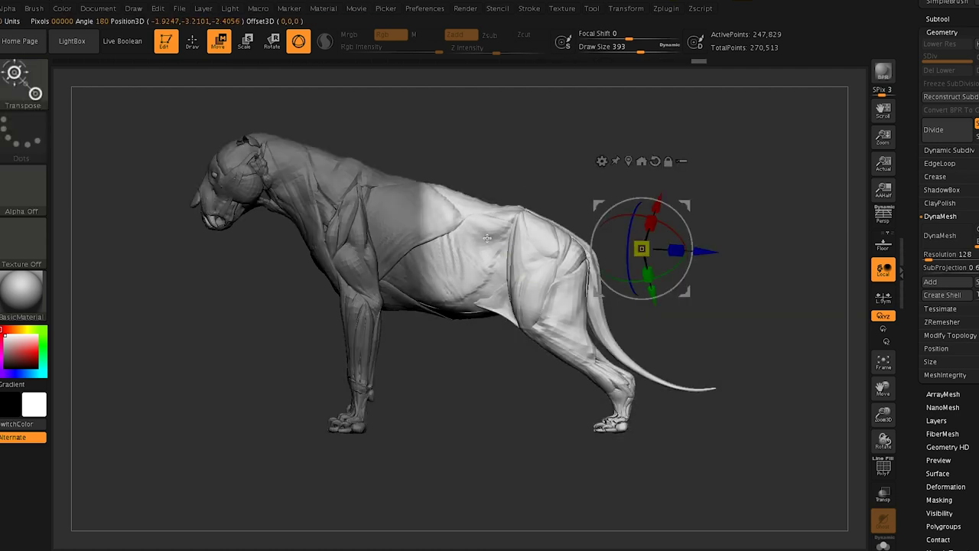
left_click(514, 230, "ctrl")
Reset the Move gizmo's orientation to the world axes and invert the mask so the front half is protected
left_click(638, 201, "ctrl")
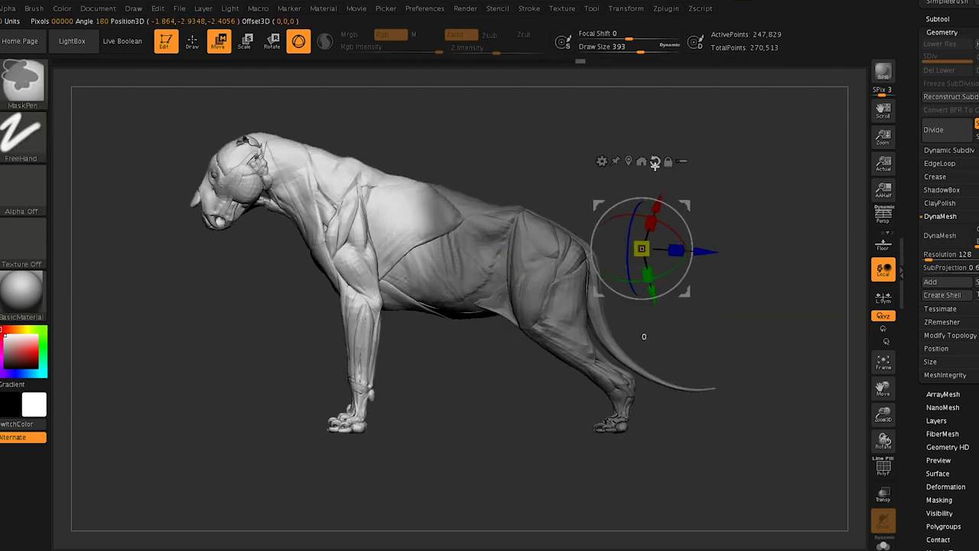
left_click_drag(638, 200, 655, 163)
key("ctrl+z")
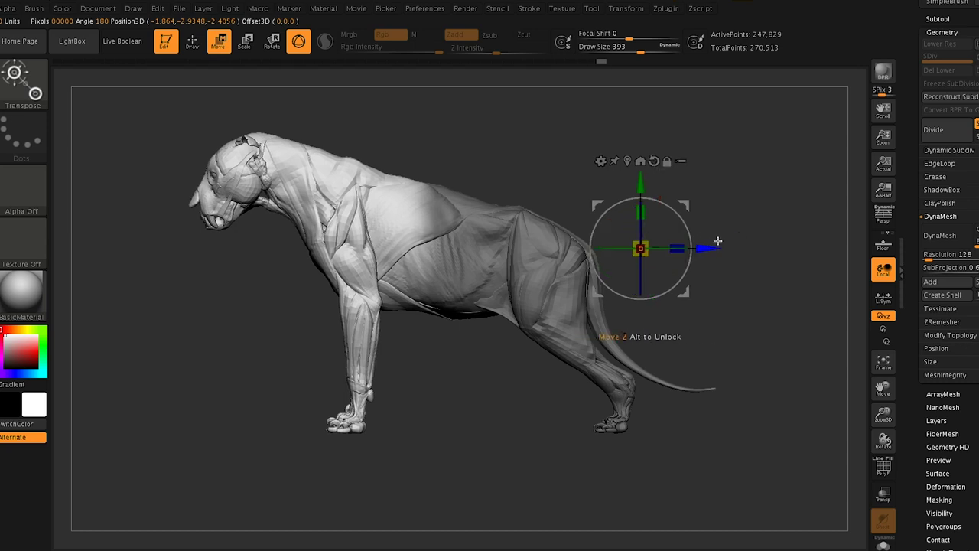
key("ctrl+shift+z")
left_click(744, 225, "ctrl")
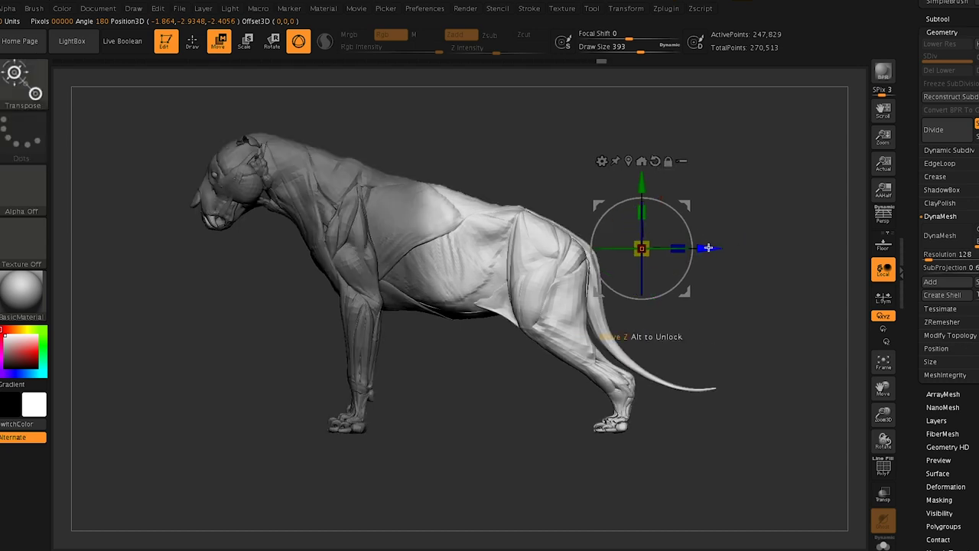
left_click_drag(708, 247, 672, 246)
key("ctrl+z")
key("ctrl+z")
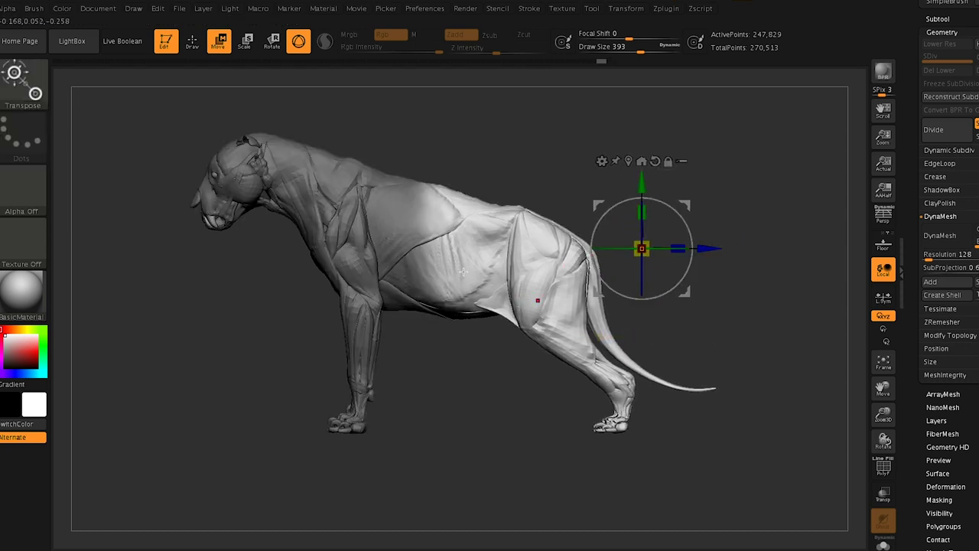
Pull the lion's hindquarters and tail forward with the Move brush, starting at draw size 217, and clear the mask
key("q")
key("s")
mouse_move(446, 256)
left_mouse_down()
mouse_move(431, 255)
mouse_move(413, 195)
mouse_move(400, 276)
mouse_move(385, 285)
left_mouse_up()
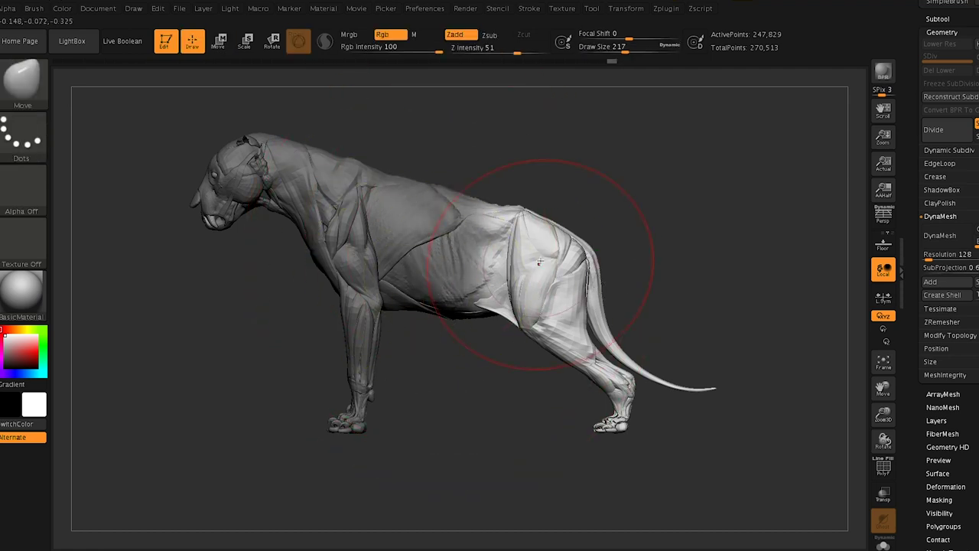
mouse_move(540, 265)
left_mouse_down()
mouse_move(517, 241)
mouse_move(506, 266)
mouse_move(534, 278)
left_mouse_up()
key("ctrl+z")
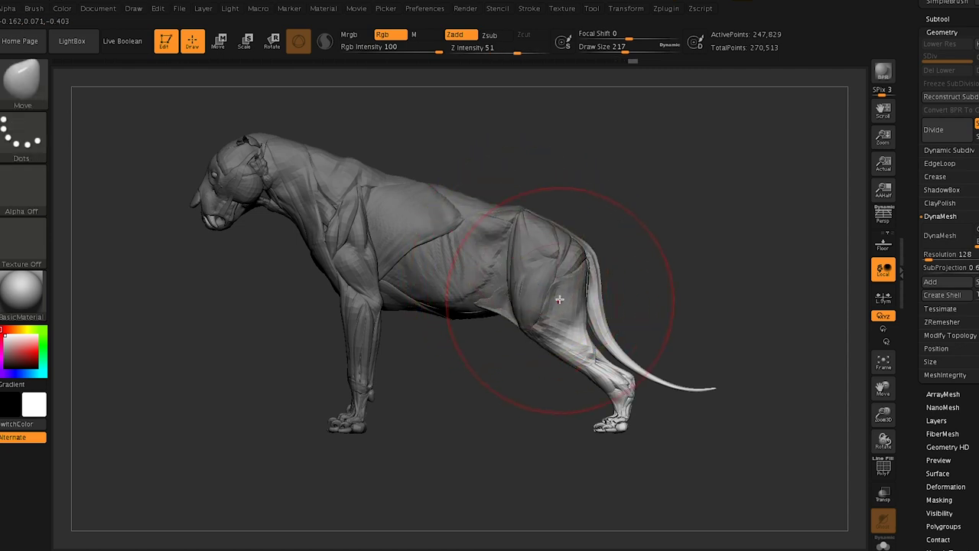
mouse_move(566, 289)
left_mouse_down()
mouse_move(551, 293)
mouse_move(528, 264)
left_mouse_up()
left_click(677, 273, "ctrl")
left_click_drag(702, 266, 681, 287, "ctrl")
left_click_drag(574, 294, 545, 286)
left_click_drag(521, 318, 534, 336)
Raise the shoulders and reshape the head and neck with the Move brush, starting at draw size 274
key("s")
left_click_drag(528, 328, 520, 327)
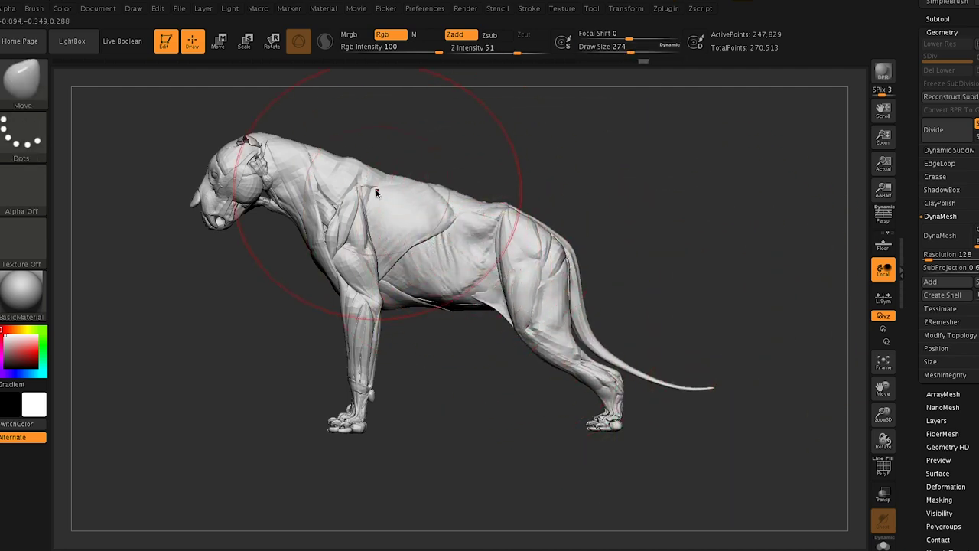
left_click_drag(375, 193, 364, 159)
left_click_drag(217, 186, 244, 168)
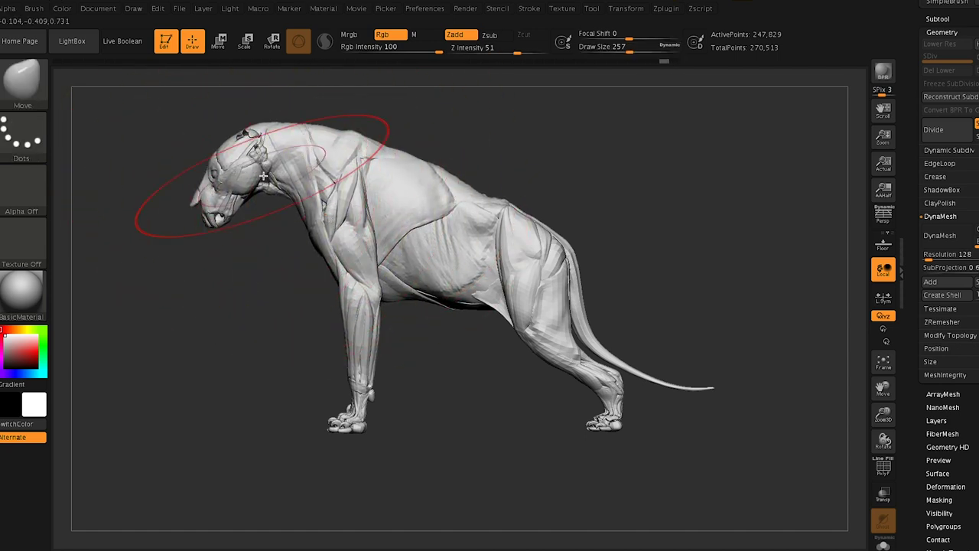
left_click_drag(264, 176, 266, 183)
Lower the belly and loin and adjust the withers and nape with the Move brush
key("s")
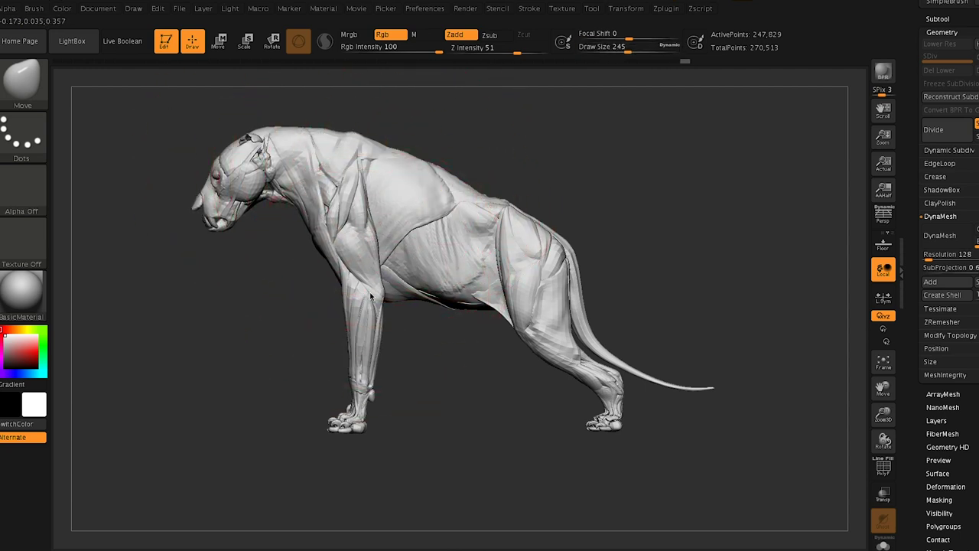
key("s")
left_click_drag(420, 291, 426, 303)
key("s")
mouse_move(462, 202)
left_mouse_down()
mouse_move(472, 203)
mouse_move(459, 214)
mouse_move(467, 232)
left_mouse_up()
left_click_drag(374, 166, 375, 155)
key("s")
left_click_drag(298, 146, 296, 147)
left_click_drag(298, 151, 299, 162)
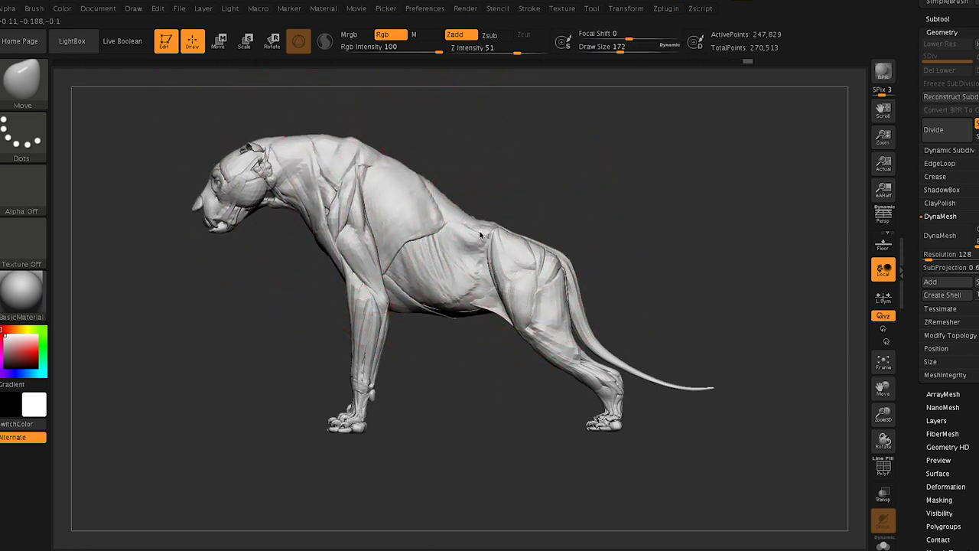
Pull the head back toward the shoulders and round the neck with the Move brush
key("v")
left_click_drag(372, 160, 346, 144)
key("v")
key("s")
mouse_move(227, 183)
left_mouse_down()
mouse_move(262, 189)
mouse_move(282, 237)
mouse_move(256, 207)
left_mouse_up()
key("ctrl+z")
key("s")
mouse_move(342, 141)
left_mouse_down()
mouse_move(361, 157)
mouse_move(351, 149)
left_mouse_up()
key("s")
left_click_drag(324, 153, 323, 147)
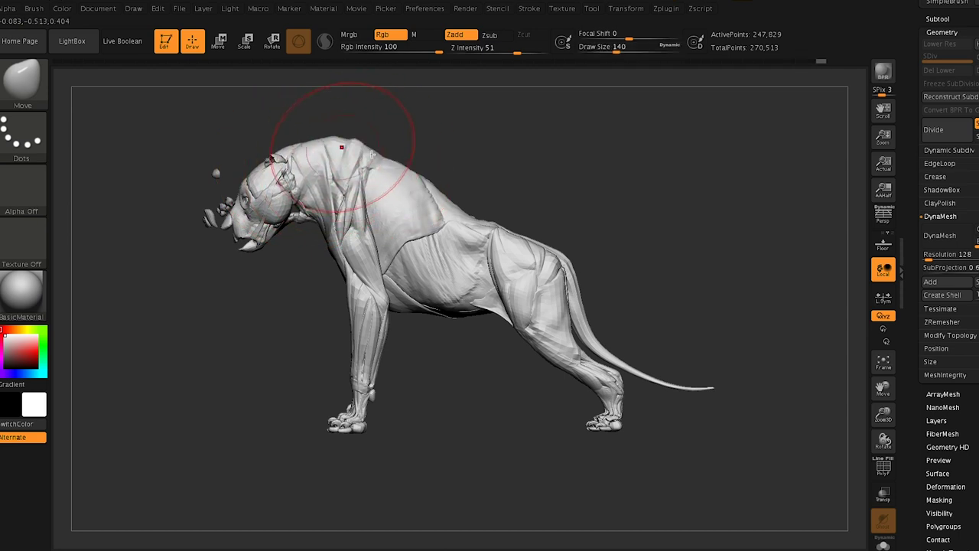
Refine the contour of the thigh and upper back with the Move brush, using draw sizes 172 and 158
key("s")
left_click_drag(519, 292, 504, 295)
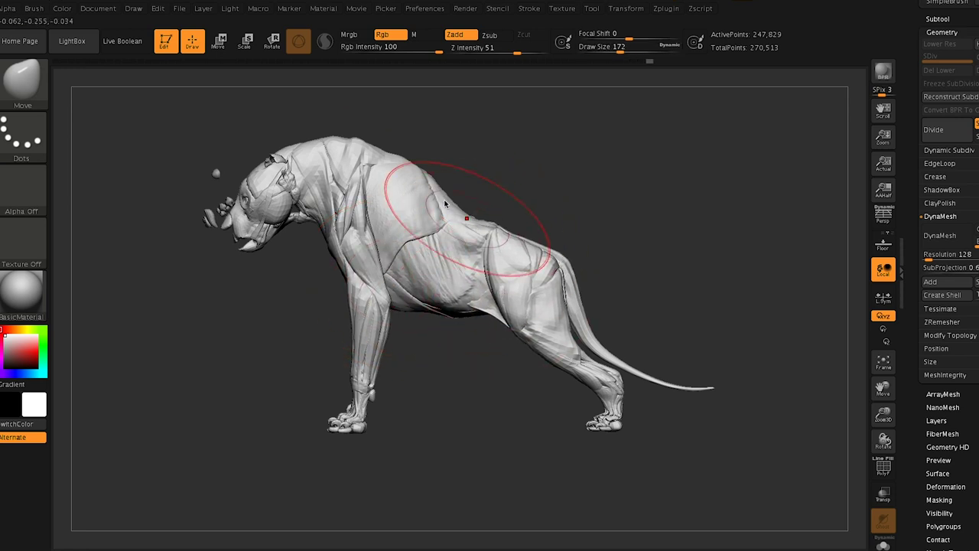
key("s")
left_click_drag(430, 188, 427, 187)
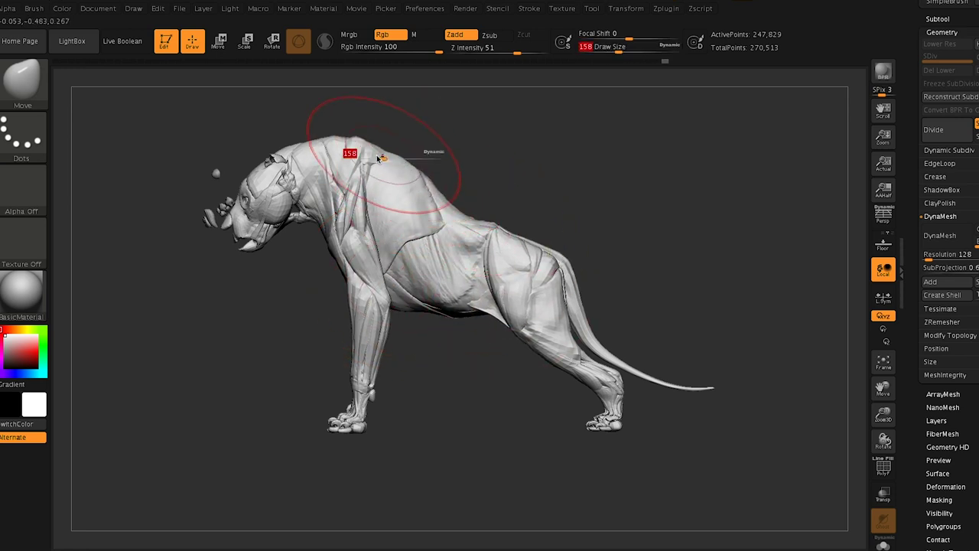
left_click_drag(377, 158, 386, 150)
key("s")
key("s")
Mask everything except the tail with the Move gizmo active
key("w")
left_click_drag(571, 293, 592, 325, "ctrl")
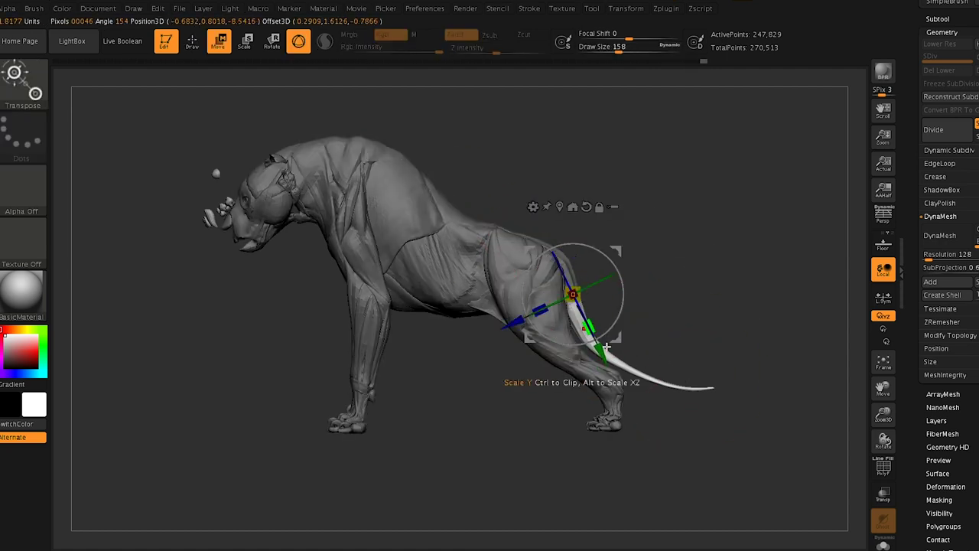
left_click(650, 376)
Lift the unmasked tail with the Move brush at draw size 124 and clear the mask
key("q")
key("s")
left_click(695, 386)
key("s")
left_click(599, 344)
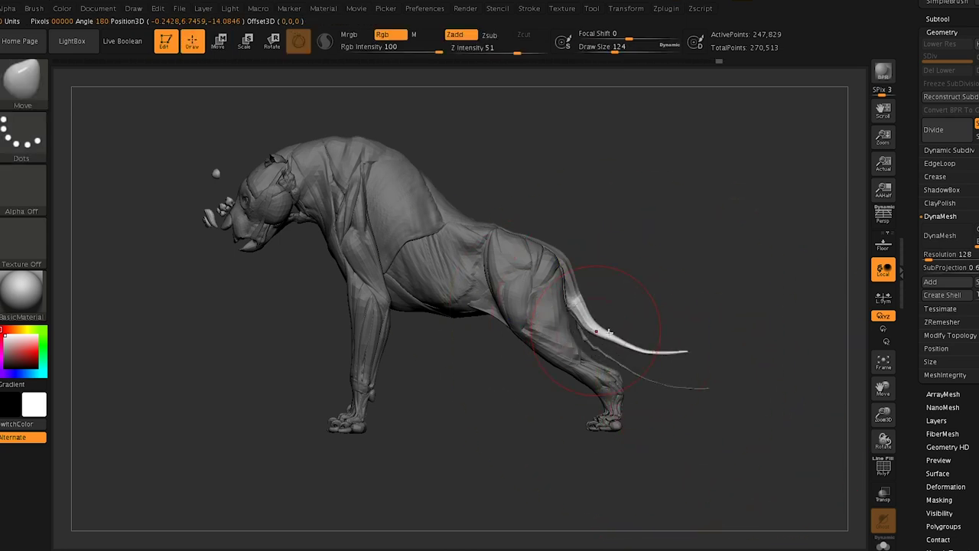
left_click_drag(677, 291, 681, 318, "ctrl")
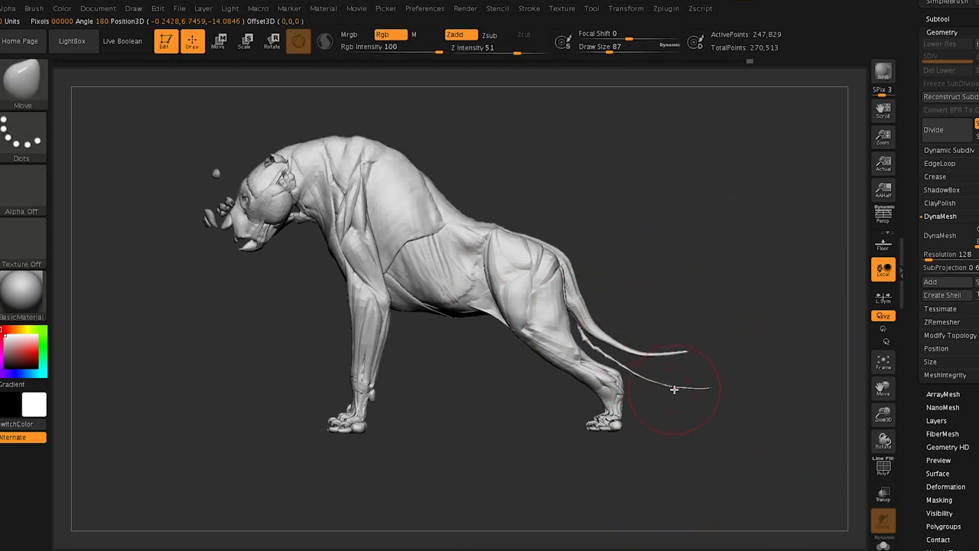
Shrink the stray strip beside the tail with the gizmo and tuck it inside the lion's belly
key("w")
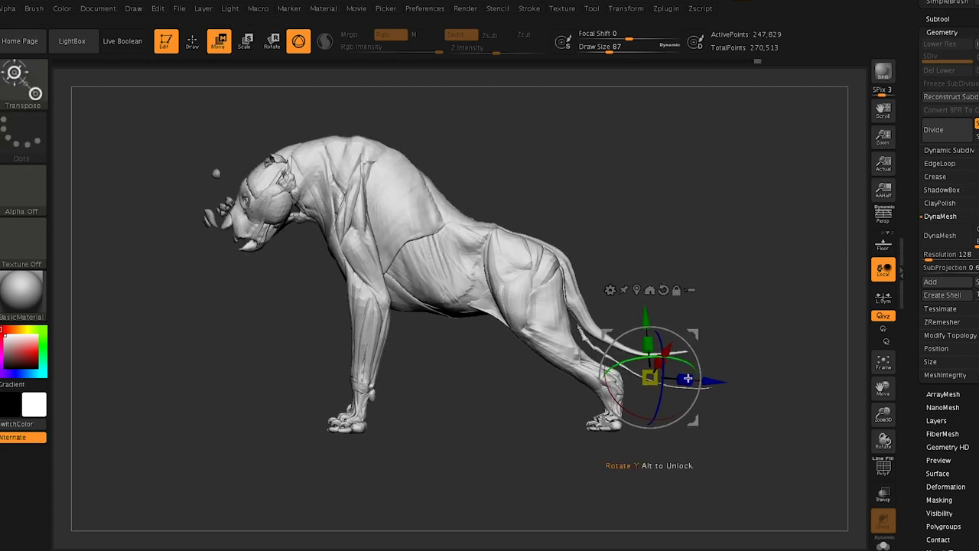
right_click_drag(759, 348, 707, 252, "ctrl")
key("ctrl+z")
key("f")
right_click_drag(747, 301, 609, 245, "alt")
left_click(550, 354)
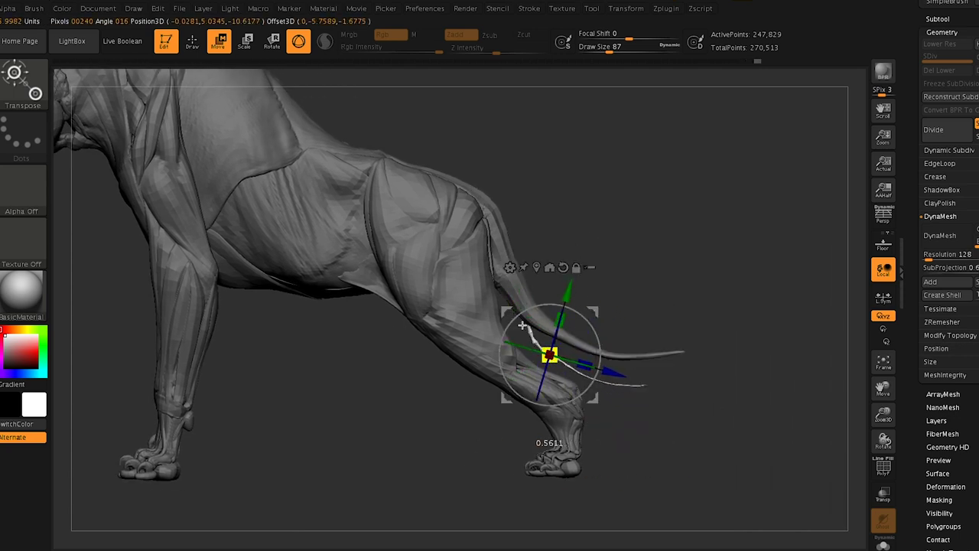
left_click_drag(613, 374, 361, 235)
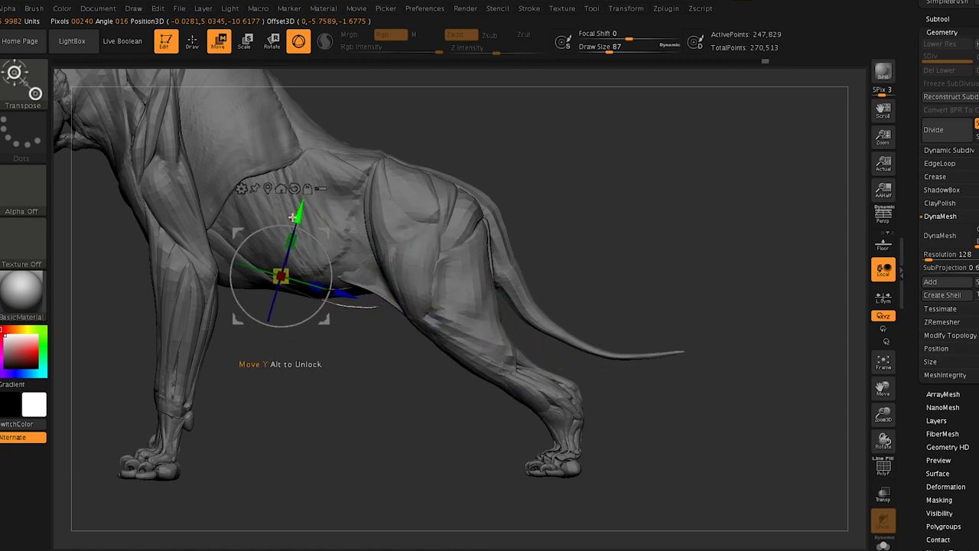
left_click_drag(295, 217, 300, 197)
Reshape the lion's cheek, forehead and muzzle with the Move brush, starting at draw size 87
right_click_drag(360, 210, 555, 199)
right_click_drag(481, 243, 475, 257, "alt")
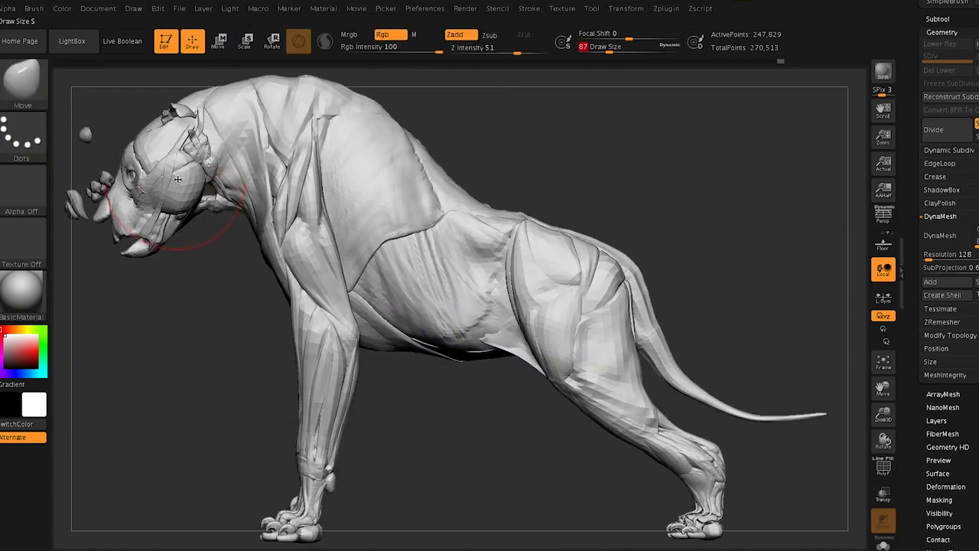
left_click_drag(179, 179, 202, 179)
left_click_drag(150, 156, 162, 166)
key("s")
left_click_drag(143, 218, 130, 221)
mouse_move(130, 236)
right_mouse_down()
mouse_move(181, 236)
mouse_move(148, 221)
right_mouse_up()
key("s")
mouse_move(147, 220)
left_mouse_down()
mouse_move(126, 221)
mouse_move(124, 197)
left_mouse_up()
Refine the muzzle and the side of the neck with the Move brush
key("s")
left_click_drag(112, 212, 156, 221)
key("s")
left_click_drag(157, 221, 153, 221)
left_click_drag(248, 164, 246, 158)
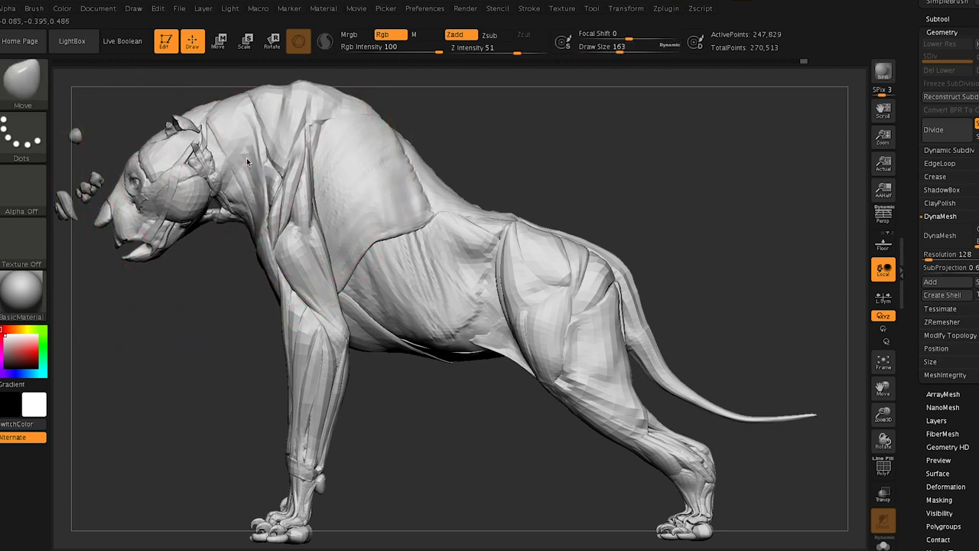
Adjust the line of the loin and rump with the Move brush and check the body from several angles
right_click_drag(383, 228, 342, 227)
key("s")
left_click_drag(505, 203, 533, 192)
right_click_drag(511, 214, 558, 232)
right_click_drag(526, 331, 586, 338)
right_click_drag(583, 488, 583, 391, "alt")
key("s")
mouse_move(583, 391)
left_mouse_down()
mouse_move(367, 393)
mouse_move(432, 359)
mouse_move(454, 369)
left_mouse_up()
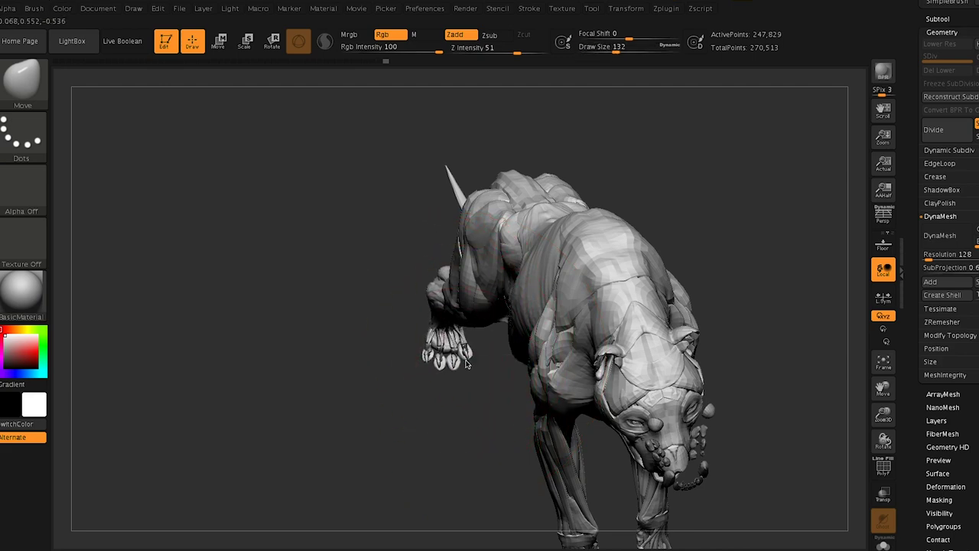
left_click_drag(445, 371, 538, 371)
right_click_drag(538, 371, 578, 306, "shift")
right_click_drag(582, 234, 591, 187)
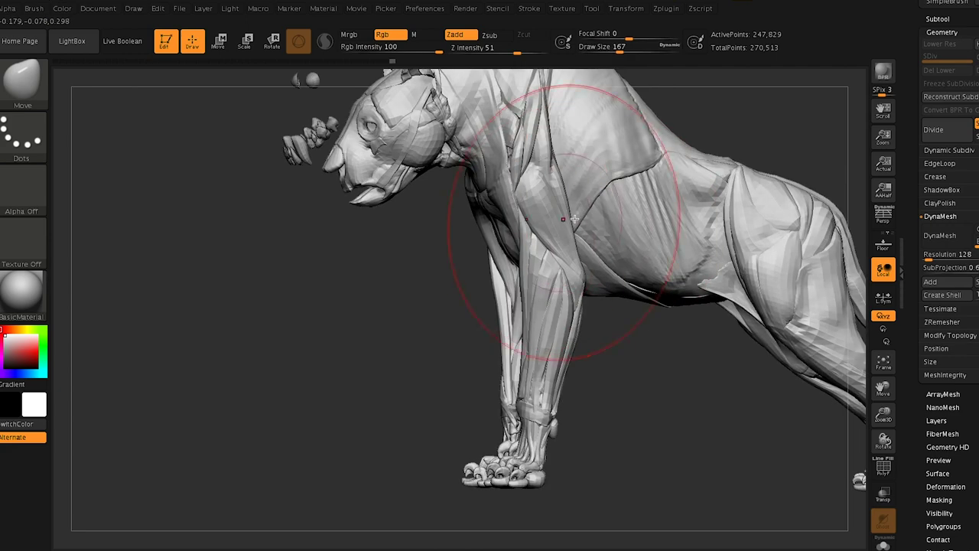
Push the front legs outward around the elbows in front view with the Move brush at draw size 97
key("bracketleft")
key("bracketleft")
right_click_drag(577, 221, 543, 232, "shift")
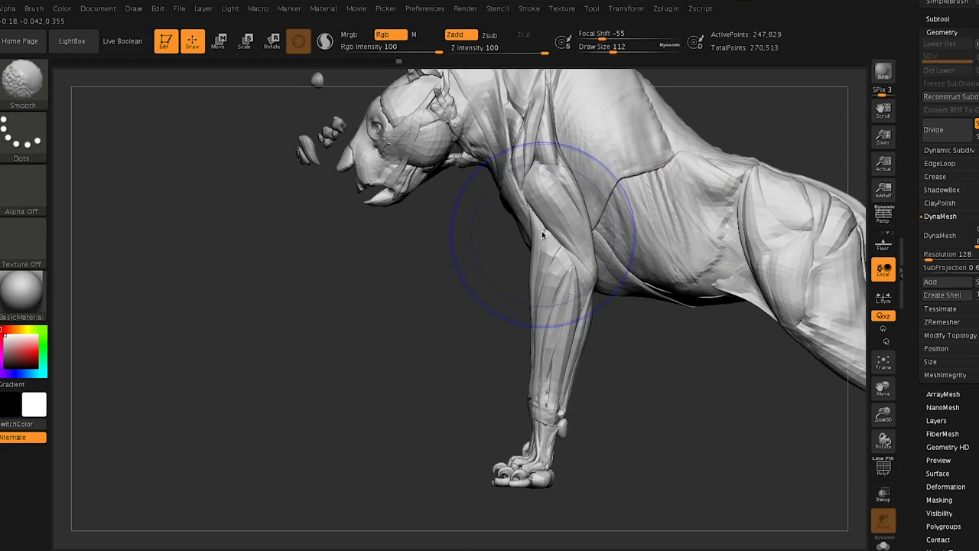
left_click_drag(529, 230, 606, 287)
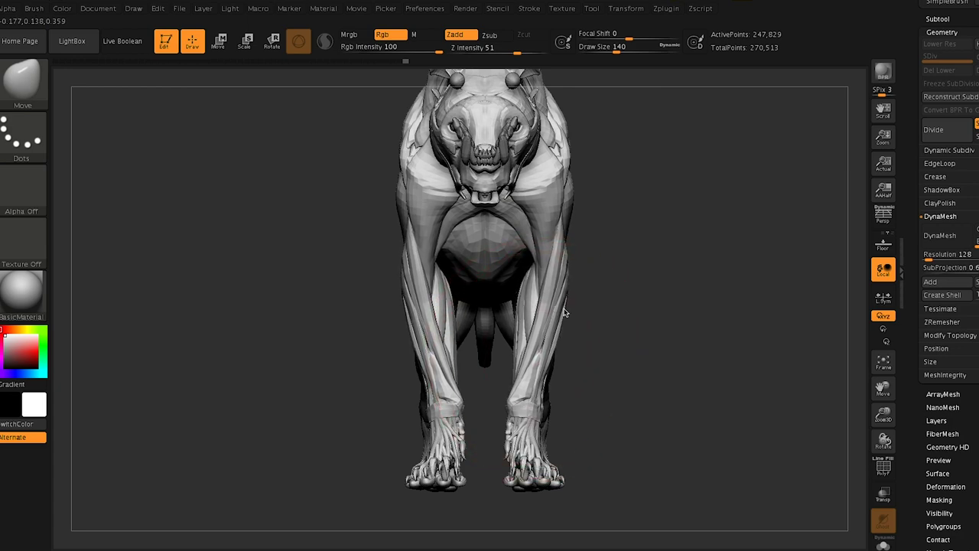
key("s")
left_click_drag(549, 279, 543, 279)
left_click_drag(539, 280, 555, 270)
Reshape the upper front leg muscles around the shoulder with the Move brush
mouse_move(555, 268)
right_mouse_down("shift")
mouse_move(586, 179)
mouse_move(579, 158)
mouse_move(578, 168)
right_mouse_up("shift")
key("s")
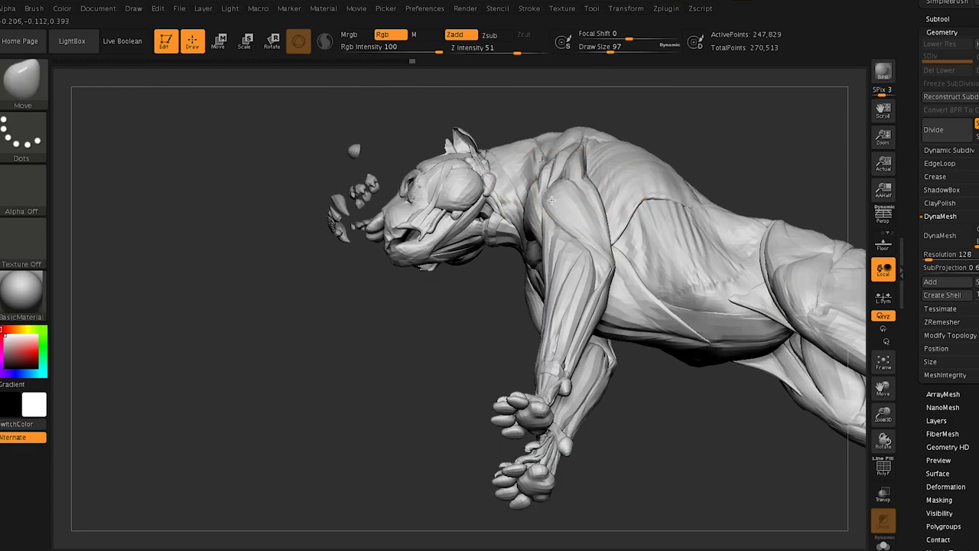
left_click_drag(551, 200, 570, 214)
right_click_drag(586, 225, 567, 230)
left_click_drag(566, 230, 565, 236)
right_click_drag(565, 235, 560, 349)
Reshape the belly's underline toward the flank with the Move brush at draw sizes 128 and 68
key("s")
left_click_drag(560, 349, 556, 350)
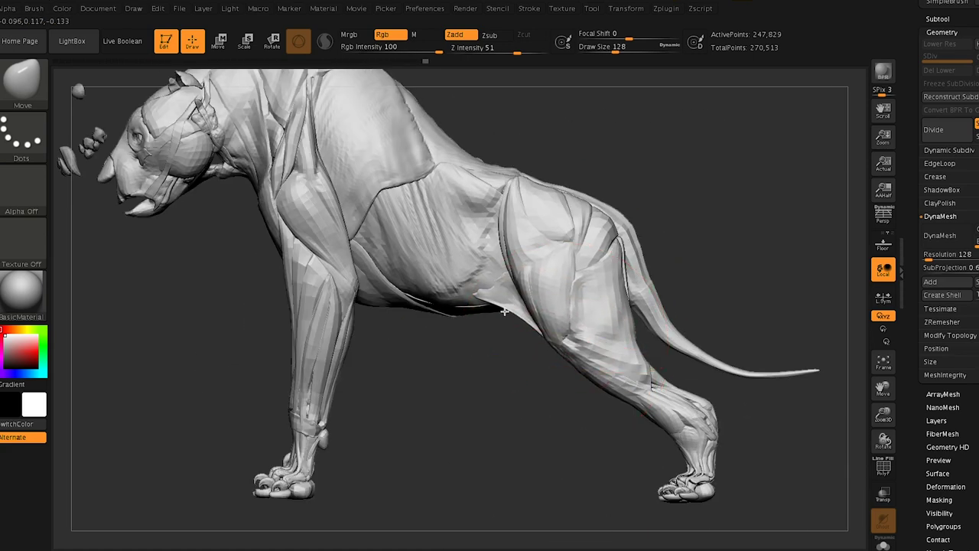
left_click_drag(436, 299, 389, 305)
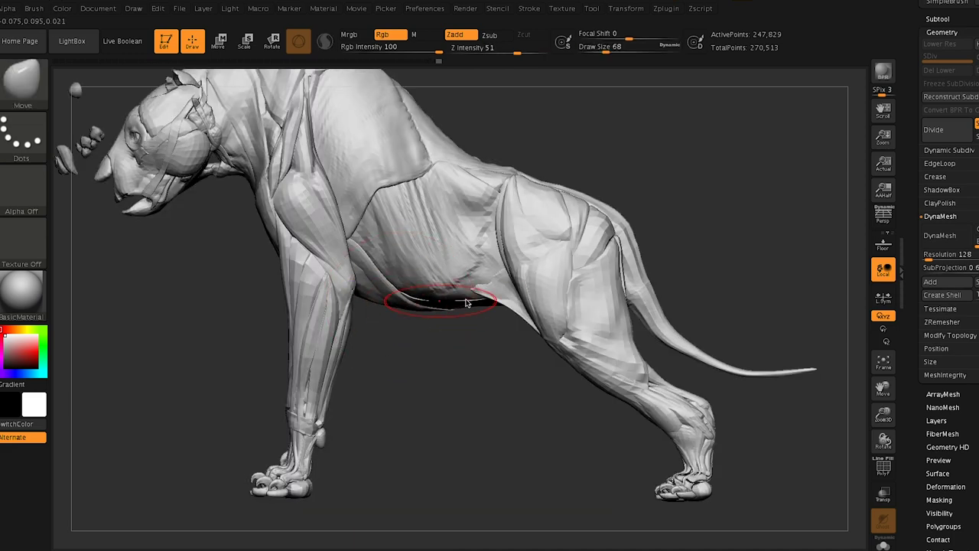
key("s")
left_click_drag(466, 303, 499, 291)
Push the rump down and the thigh downward with the Move brush, undoing the unwanted rump stroke
mouse_move(542, 193)
left_mouse_down()
mouse_move(536, 186)
mouse_move(541, 228)
mouse_move(553, 228)
left_mouse_up()
key("s")
mouse_move(544, 232)
left_mouse_down()
mouse_move(559, 278)
mouse_move(549, 216)
left_mouse_up()
key("ctrl+z")
mouse_move(577, 278)
right_mouse_down("alt")
mouse_move(602, 319)
mouse_move(595, 287)
right_mouse_up("alt")
left_click_drag(592, 287, 598, 311)
key("s")
left_click_drag(597, 312, 586, 314)
Reshape the ribcage and flank muscles with the Move brush
key("s")
mouse_move(393, 229)
left_mouse_down()
mouse_move(406, 229)
mouse_move(374, 260)
left_mouse_up()
mouse_move(374, 261)
right_mouse_down("shift")
mouse_move(566, 273)
mouse_move(568, 283)
right_mouse_up("shift")
mouse_move(463, 257)
right_mouse_down("ctrl")
mouse_move(464, 266)
mouse_move(442, 265)
right_mouse_up("ctrl")
left_click_drag(427, 263, 387, 228)
Push down the top of the lion's back with the Move brush
mouse_move(430, 302)
right_mouse_down("alt")
mouse_move(496, 220)
mouse_move(516, 256)
right_mouse_up("alt")
right_click_drag(445, 152, 432, 133)
left_click_drag(433, 120, 441, 135)
mouse_move(472, 191)
right_mouse_down()
mouse_move(409, 207)
mouse_move(417, 216)
right_mouse_up()
key("s")
left_click_drag(441, 225, 438, 224)
Adjust the shape of the lion's legs with small Move brush strokes
right_click_drag(484, 401, 451, 406, "shift")
key("s")
left_click_drag(505, 428, 508, 428)
left_click_drag(559, 468, 577, 466)
key("s")
left_click_drag(604, 281, 598, 281)
left_click_drag(569, 335, 577, 341)
Raise the middle of the back and lower the fold near the groin with the Move brush
right_click_drag(452, 325, 559, 309)
left_click_drag(429, 198, 424, 189)
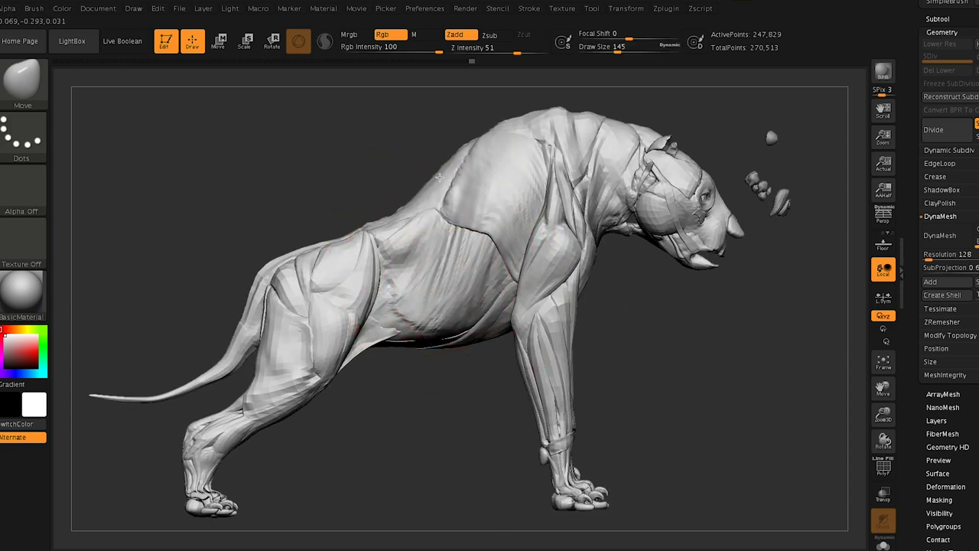
key("s")
left_click_drag(420, 323, 415, 324)
left_click_drag(399, 335, 406, 342)
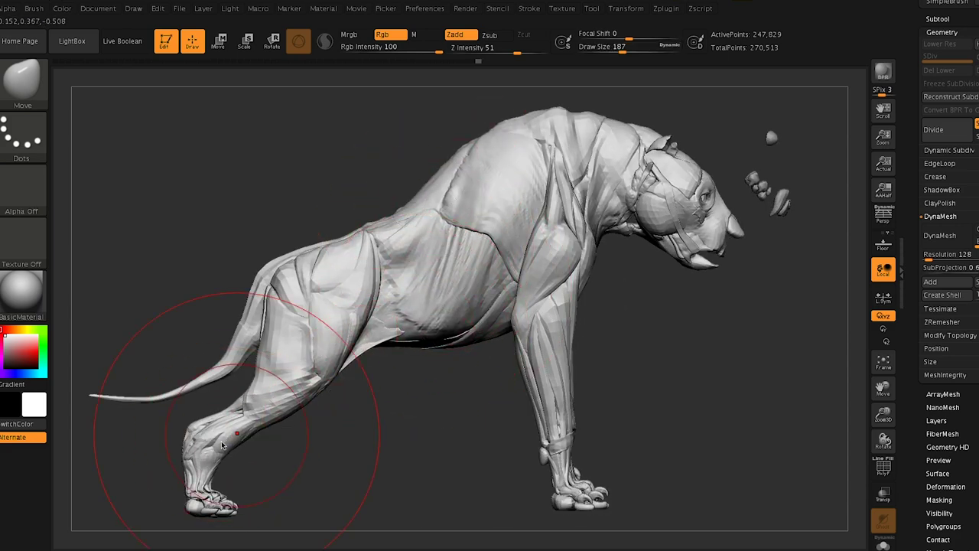
Reshape the hock and lower hind leg with the Move brush, finishing at draw size 145
mouse_move(211, 450)
left_mouse_down()
mouse_move(228, 449)
mouse_move(234, 481)
left_mouse_up()
right_click_drag(356, 429, 256, 423)
mouse_move(257, 423)
left_mouse_down("shift")
mouse_move(422, 428)
mouse_move(721, 503)
mouse_move(666, 459)
left_mouse_up("shift")
key("s")
key("s")
left_click(687, 449)
key("s")
left_click(660, 400)
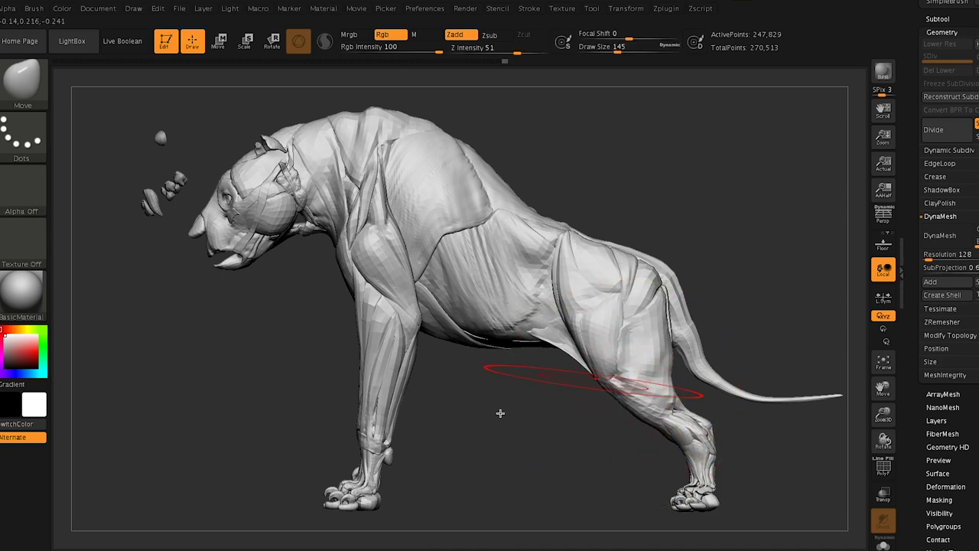
Adjust the front wrist and raise the belly line with the Move brush
left_click_drag(375, 440, 369, 439)
mouse_move(440, 368)
left_mouse_down()
mouse_move(564, 264)
mouse_move(604, 264)
left_mouse_up()
key("s")
left_click_drag(405, 308, 410, 297)
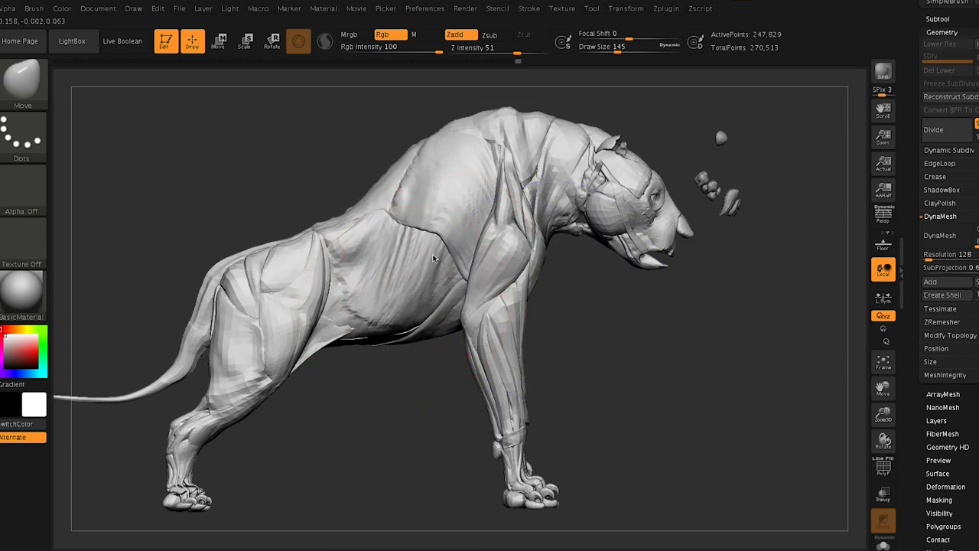
Raise and reshape the nose and muzzle with the Move brush at draw size 29
key("s")
left_click(430, 241)
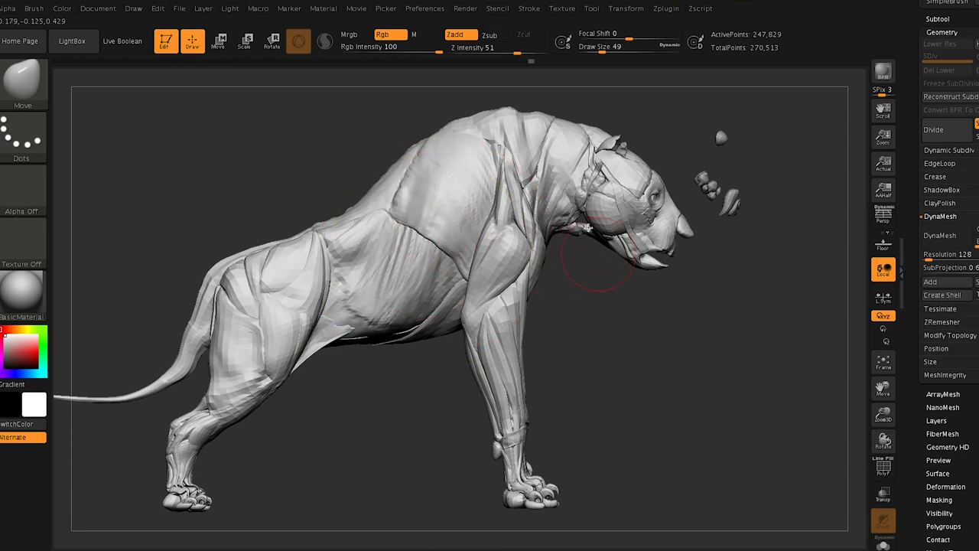
mouse_move(628, 218)
right_mouse_down()
mouse_move(522, 194)
mouse_move(600, 165)
mouse_move(625, 178)
mouse_move(609, 195)
right_mouse_up()
key("s")
left_click(612, 180)
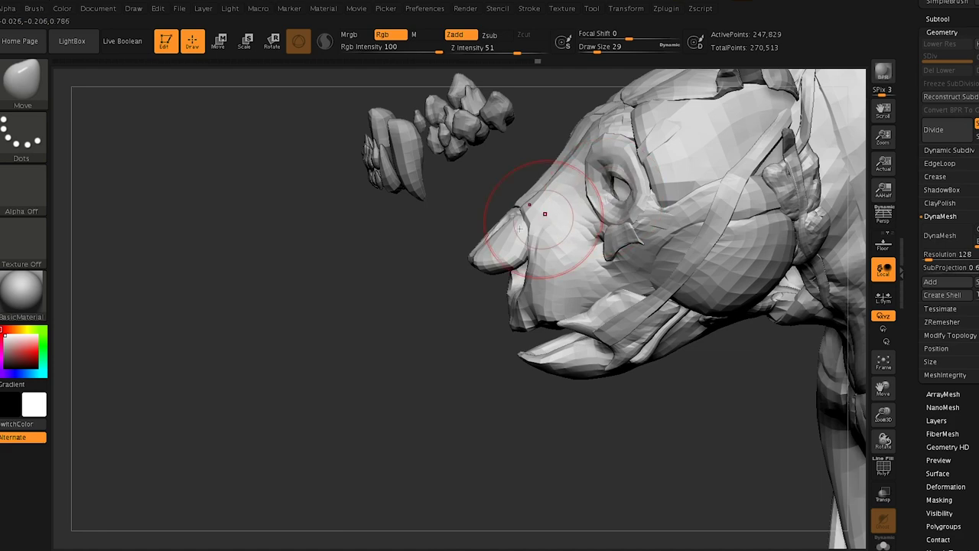
right_click_drag(519, 229, 514, 236)
left_click_drag(502, 256, 525, 222)
mouse_move(528, 222)
right_mouse_down()
mouse_move(649, 205)
mouse_move(605, 201)
right_mouse_up()
key("s")
left_click(568, 165)
key("f")
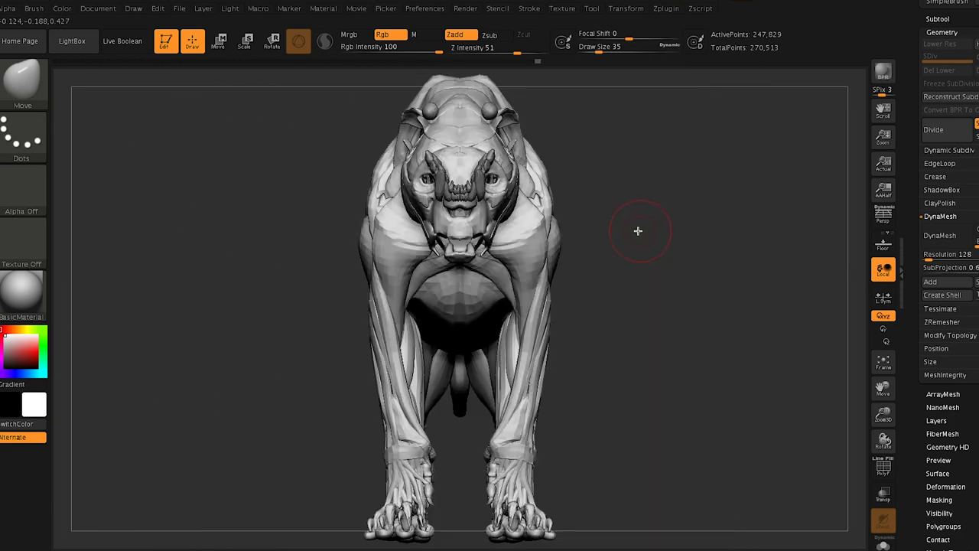
right_click_drag(636, 231, 463, 228)
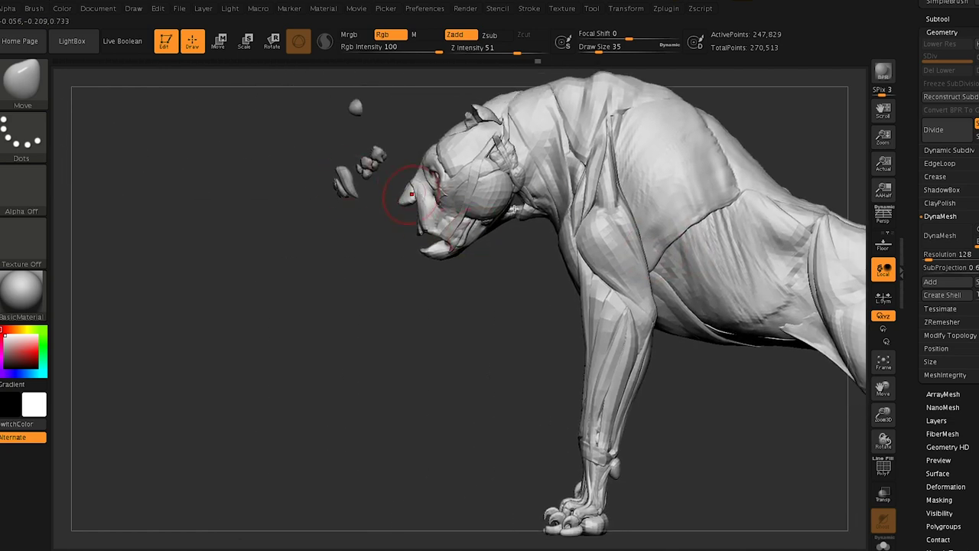
Adjust the jaw and throat area with the Move brush, switching to Move Topological at draw size 20
right_click_drag(553, 210, 490, 268, "alt")
mouse_move(490, 267)
right_mouse_down("ctrl")
mouse_move(525, 307)
mouse_move(467, 256)
right_mouse_up("ctrl")
left_click_drag(437, 228, 446, 200)
key("s")
left_click(443, 191)
key("b")
key("m")
key("t")
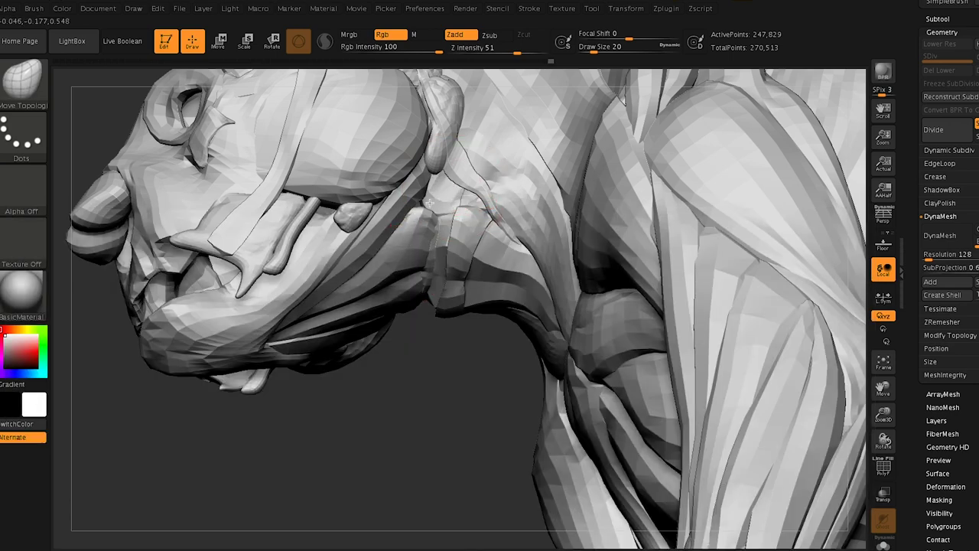
mouse_move(411, 246)
right_mouse_down()
mouse_move(343, 230)
mouse_move(452, 229)
mouse_move(464, 253)
right_mouse_up()
key("f")
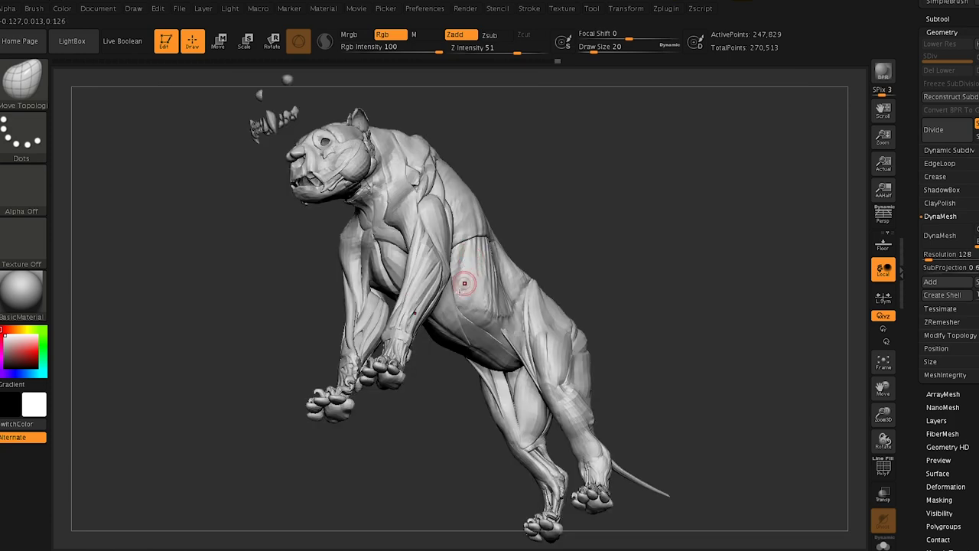
Reshape the neck, shoulder ridge and rump outline with the Move brush, finishing at draw size 136
right_click_drag(461, 288, 324, 41, "shift")
right_click_drag(357, 270, 396, 395, "shift")
right_click_drag(541, 265, 641, 353, "alt")
key("b")
key("c")
key("b")
left_click_drag(453, 197, 481, 200)
left_click_drag(439, 195, 426, 208)
key("s")
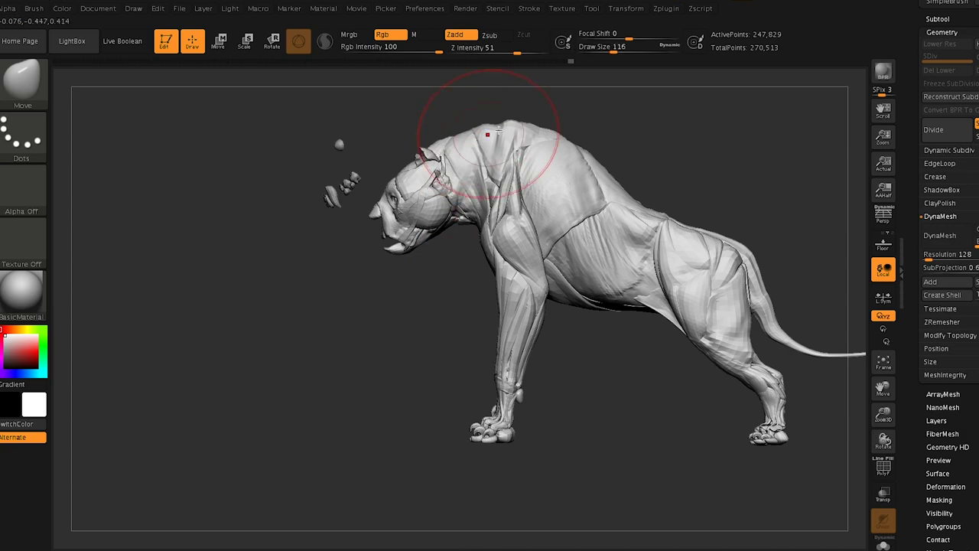
key("s")
left_click_drag(524, 124, 531, 125)
key("s")
left_click_drag(688, 225, 682, 226)
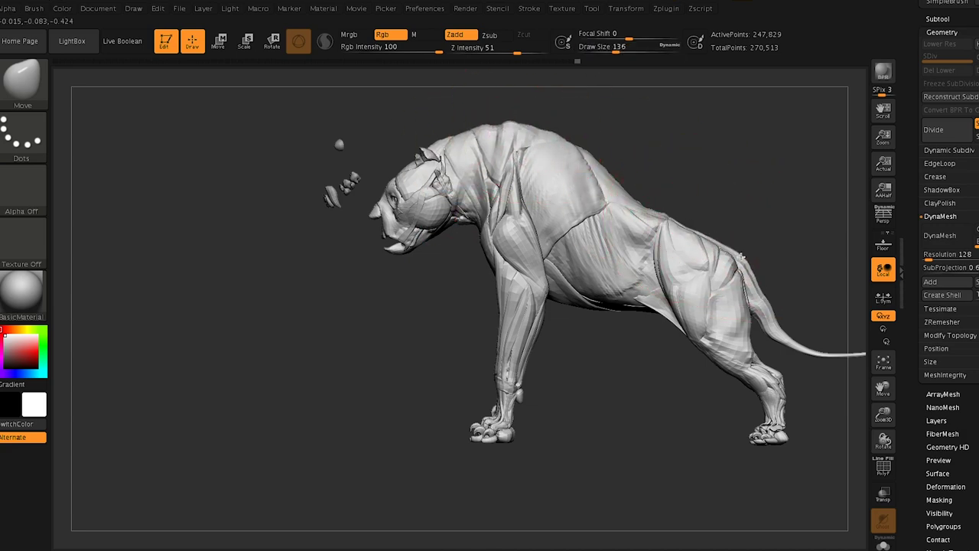
Select the floating teeth subtool and move it to the lion's mouth with the gizmo
right_click_drag(414, 207, 342, 234, "ctrl")
key("w")
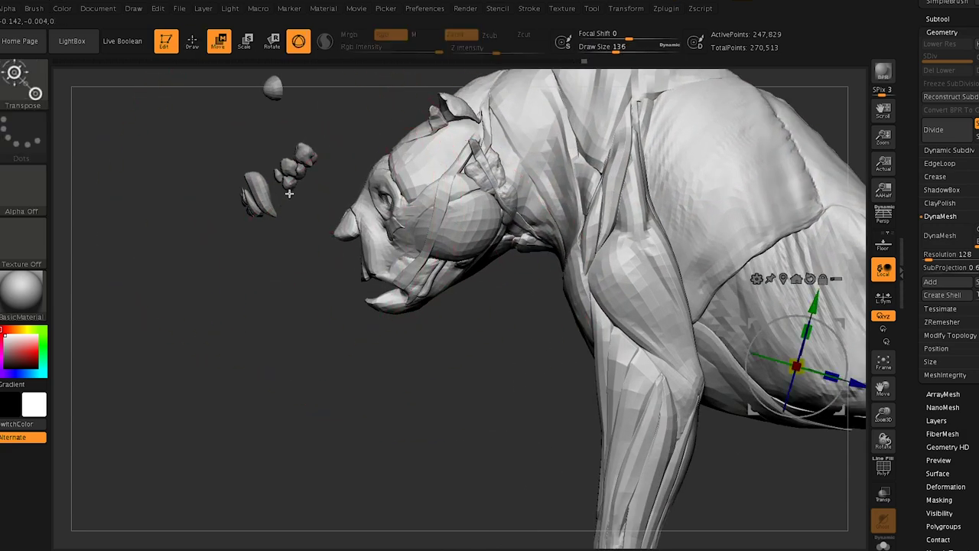
left_click(262, 196, "alt")
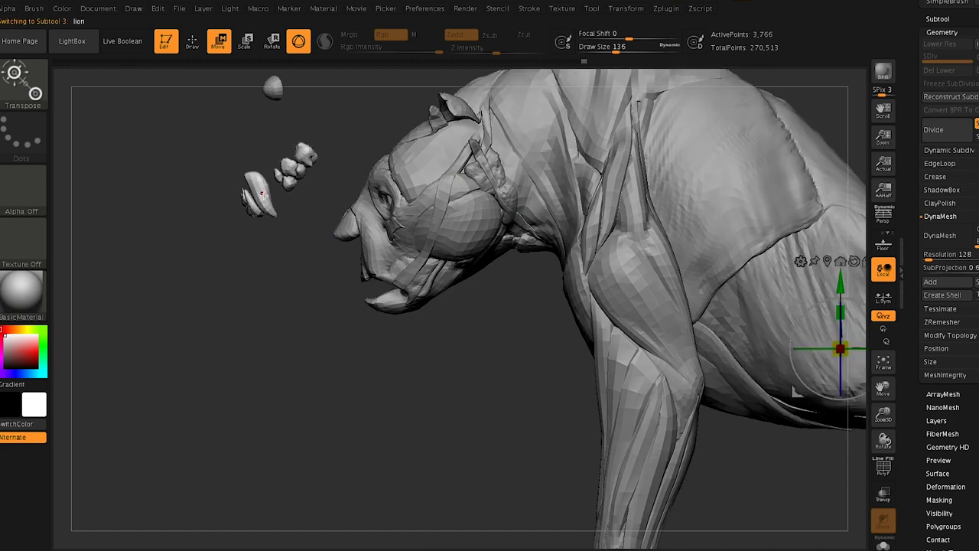
left_click(301, 163)
key("ctrl")
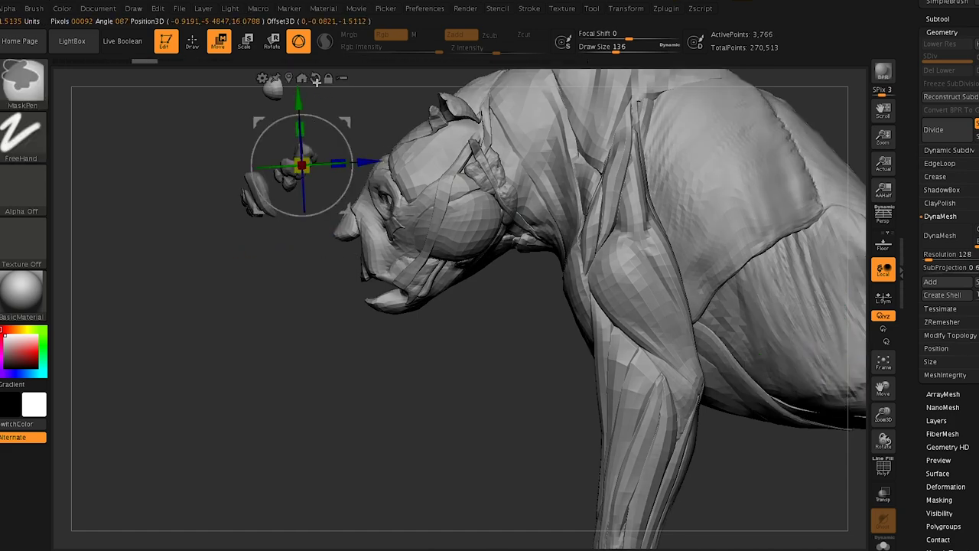
mouse_move(373, 164)
left_mouse_down("alt")
mouse_move(414, 164)
mouse_move(371, 164)
left_mouse_up("alt")
left_click_drag(310, 106, 315, 218)
left_click_drag(379, 269, 495, 267)
Fine-tune the height and depth of the teeth with the gizmo so they fit between the jaws
left_click_drag(420, 210, 420, 193)
right_click_drag(429, 207, 443, 224)
right_click_drag(446, 178, 458, 254, "ctrl")
left_click_drag(418, 201, 417, 192)
left_click_drag(482, 257, 503, 257)
mouse_move(499, 257)
right_mouse_down()
mouse_move(577, 264)
mouse_move(518, 252)
right_mouse_up()
left_click_drag(442, 197, 441, 192)
left_click_drag(477, 223, 318, 277)
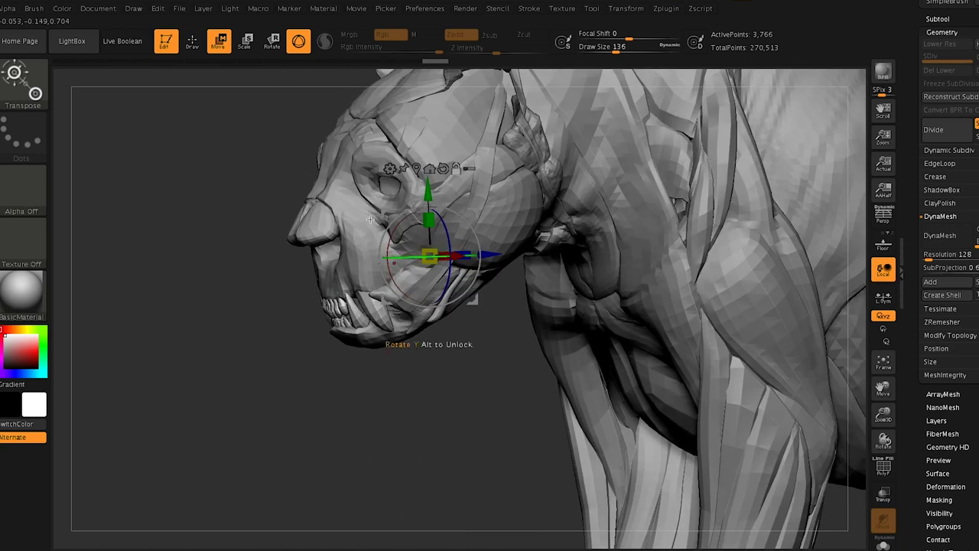
Select the eyeball subtool and move it into the lion's eye sockets with the gizmo
right_click_drag(368, 215, 319, 191, "ctrl")
left_click(436, 172, "alt")
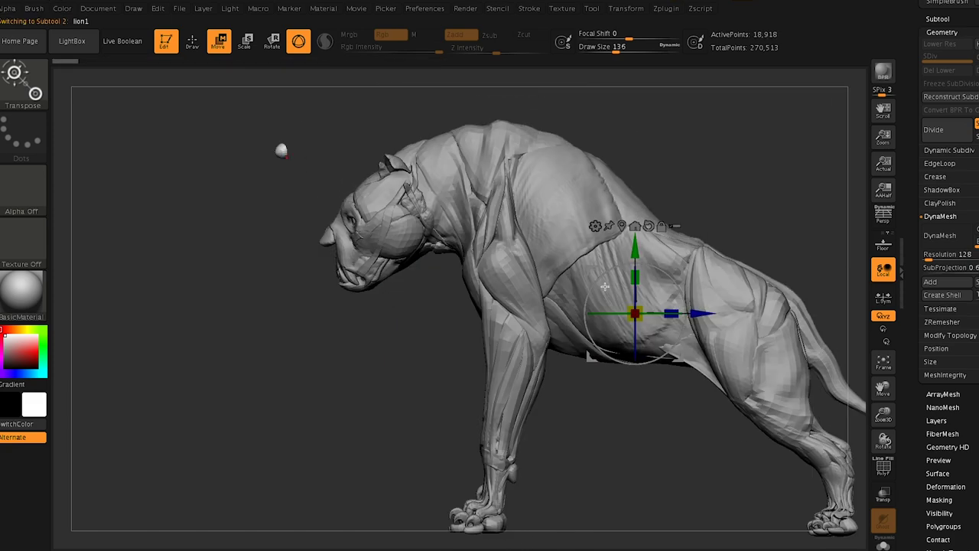
left_click_drag(670, 313, 405, 313, "alt")
left_click(341, 226)
left_click_drag(671, 313, 368, 313, "alt")
left_click_drag(333, 242, 337, 308)
left_click_drag(396, 379, 414, 379)
left_click_drag(417, 306, 648, 260)
Select the lion body subtool and open its DynaMesh settings
left_click(376, 295, "alt")
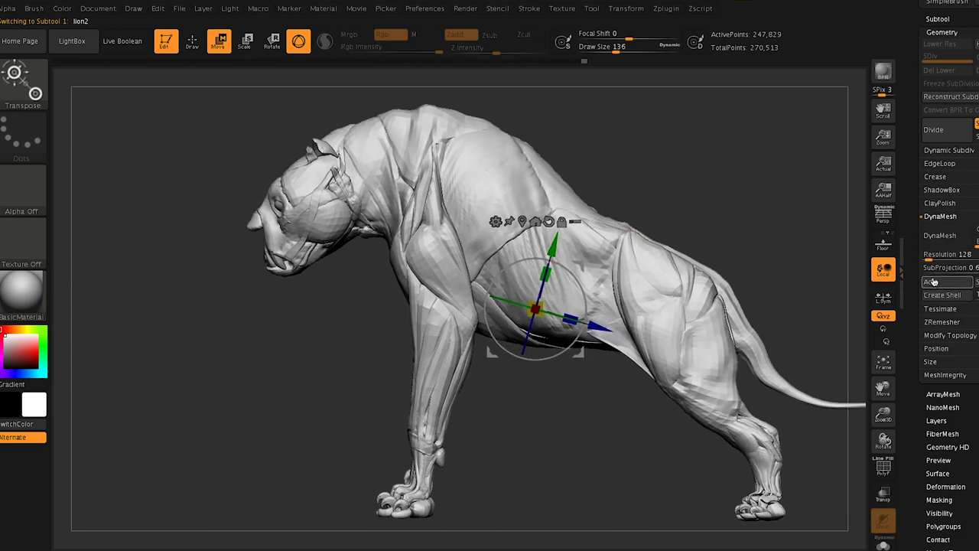
left_click(514, 230)
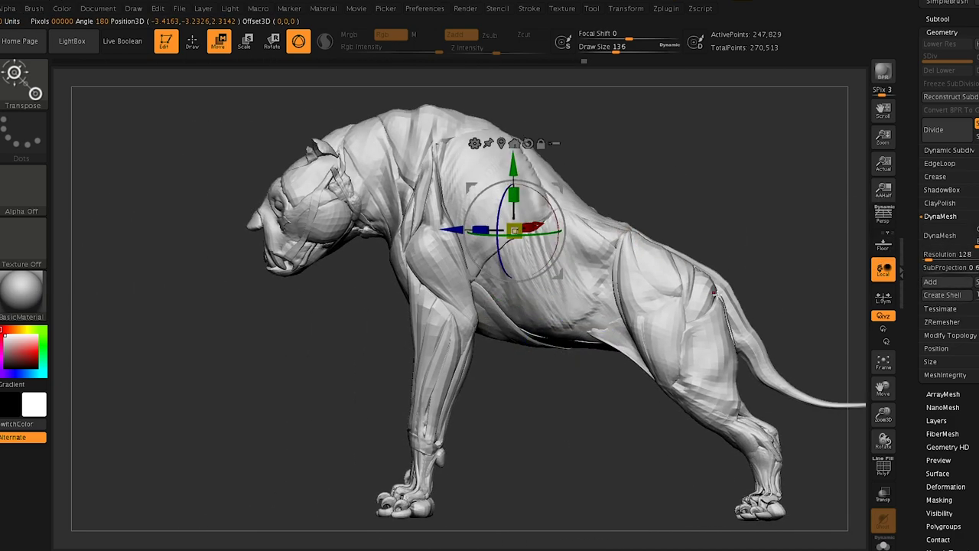
left_click(657, 293)
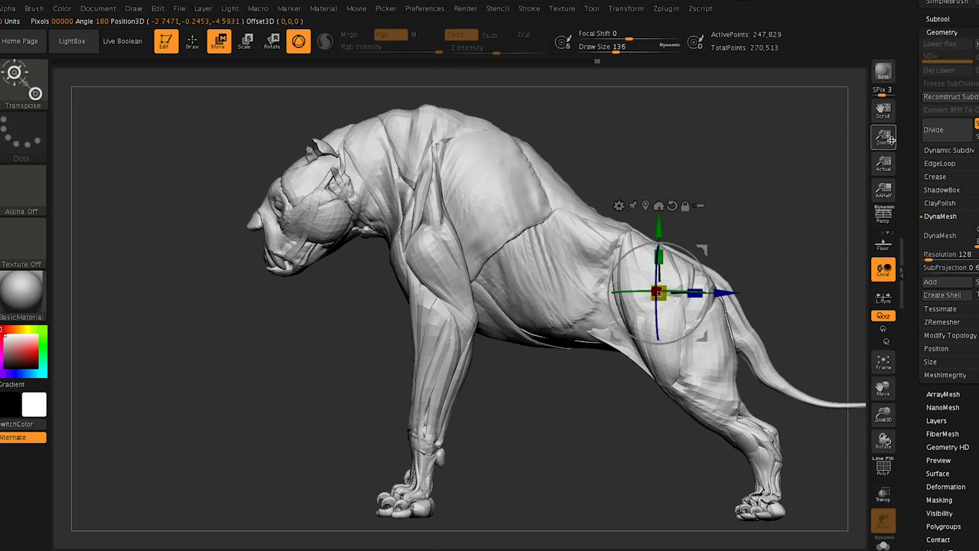
scroll(941, 76, "up", 2)
left_click(939, 63)
scroll(938, 336, "down", 10)
left_click(943, 117)
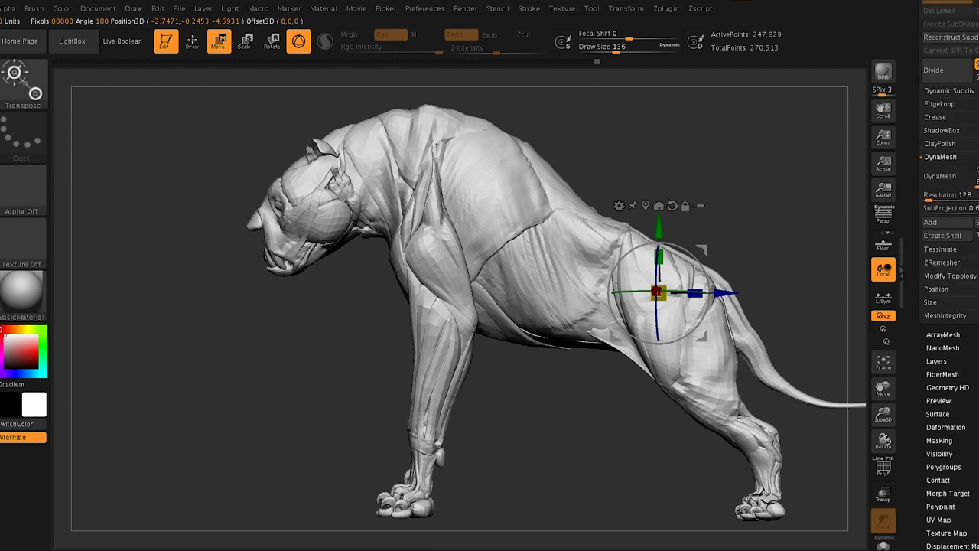
scroll(935, 167, "up", 3)
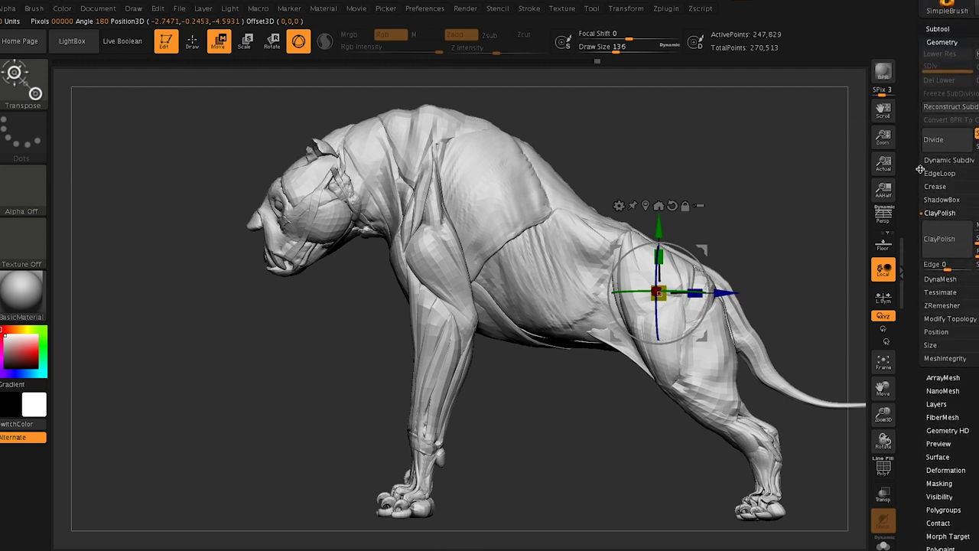
left_click(941, 356)
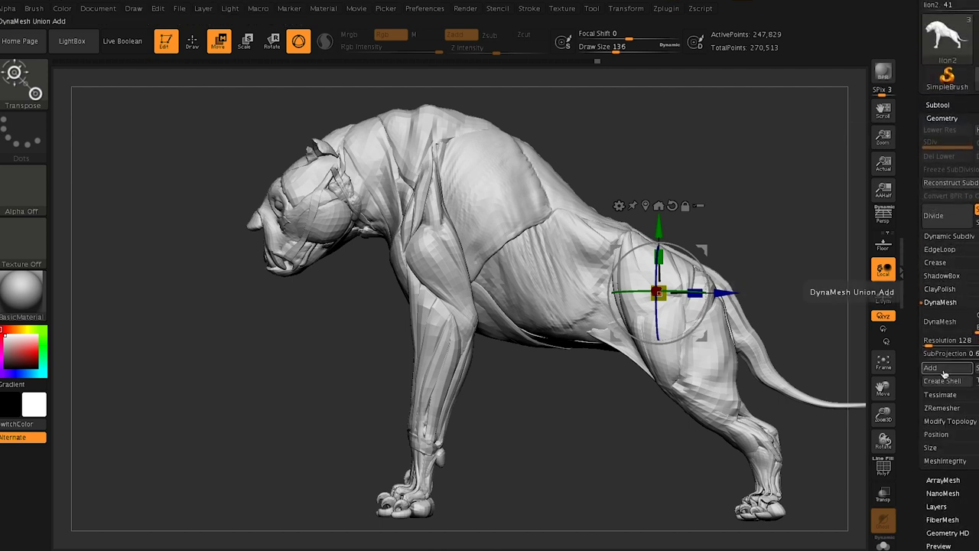
Try DynaMesh on the lion body at resolutions 128 and 400
left_click(951, 324)
key("ctrl+z")
left_click(947, 346)
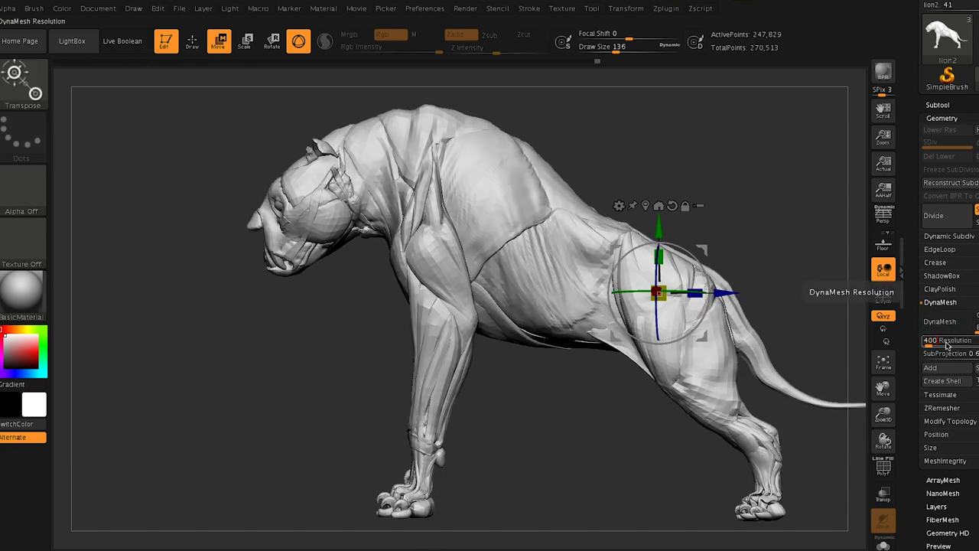
left_click(940, 322)
key("ctrl+z")
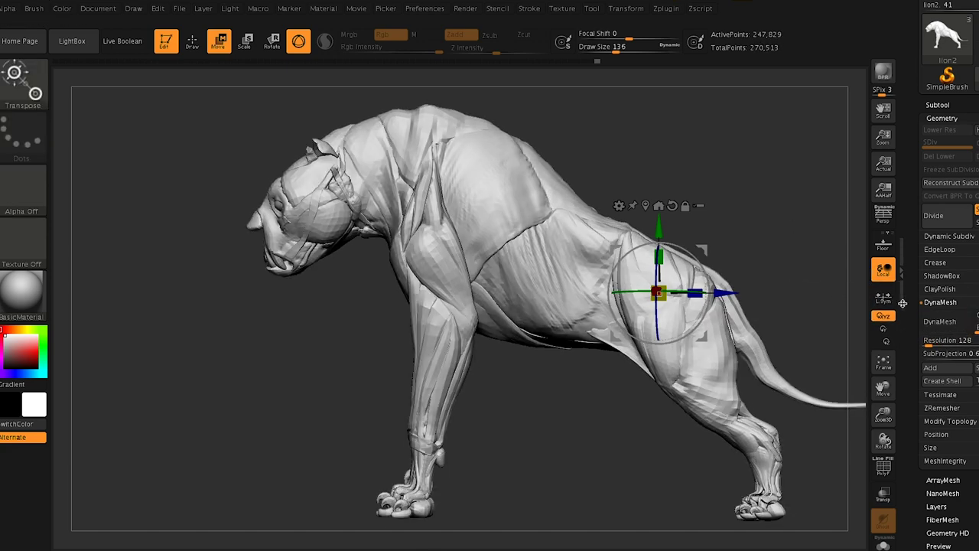
Set the DynaMesh resolution to 616, remesh the lion body and return to Draw mode
type("616")
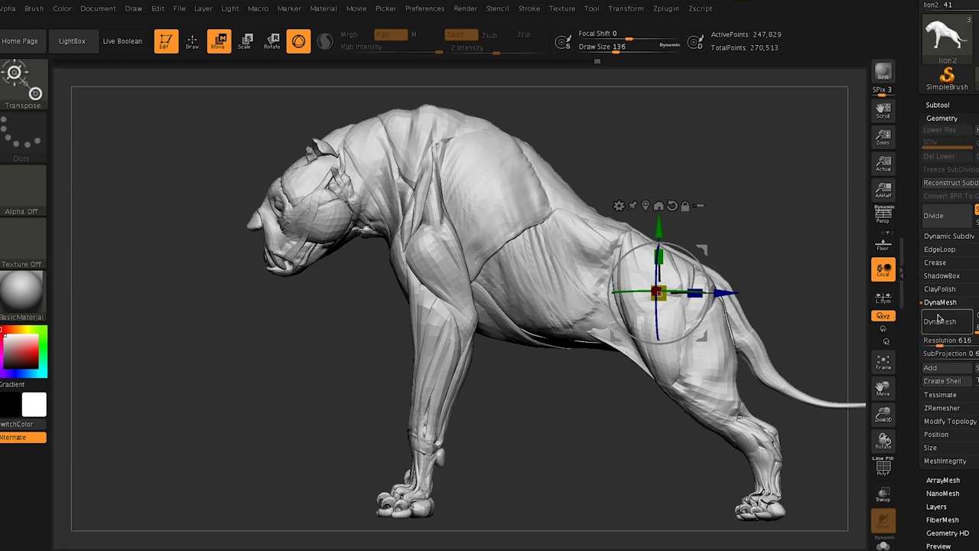
type("q")
right_click_drag(475, 264, 538, 245)
mouse_move(471, 244)
right_mouse_down()
mouse_move(595, 287)
mouse_move(566, 293)
mouse_move(558, 318)
right_mouse_up()
Blend the side of the head with ClayBuildup and Smooth, and subdivide the body mesh once
key("b")
key("c")
key("b")
key("s")
left_click_drag(517, 215, 493, 212)
left_click_drag(564, 223, 528, 219)
key("shift")
key("ctrl+d")
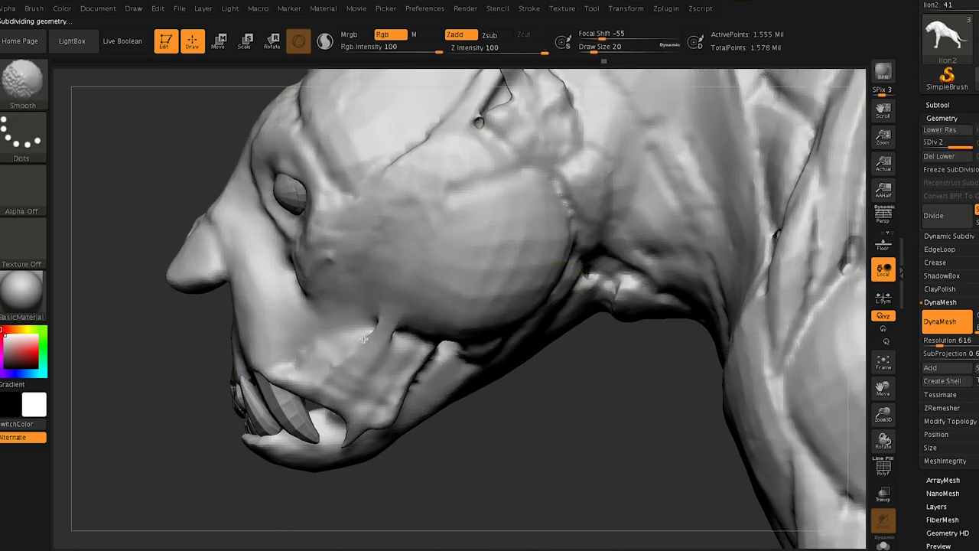
Smooth the lower jaw and fill the gaps between the cheek muscles with the ClayBuildup brush
mouse_move(550, 260)
right_mouse_down()
mouse_move(542, 225)
mouse_move(557, 234)
right_mouse_up()
mouse_move(385, 430)
left_mouse_down("shift")
mouse_move(359, 430)
mouse_move(459, 360)
mouse_move(428, 374)
left_mouse_up("shift")
right_click_drag(398, 357, 502, 395)
key("]")
right_click_drag(312, 227, 354, 217, "shift")
right_click_drag(425, 282, 576, 380, "alt")
key("s")
left_click_drag(492, 260, 490, 260)
mouse_move(493, 262)
left_mouse_down()
mouse_move(451, 223)
mouse_move(370, 250)
mouse_move(399, 261)
left_mouse_up()
Build up the facial forms from several angles with ClayBuildup, adjusting the draw size between strokes
right_click_drag(306, 263, 354, 270)
key("s")
mouse_move(316, 245)
left_mouse_down()
mouse_move(280, 261)
mouse_move(199, 243)
mouse_move(191, 212)
mouse_move(151, 186)
mouse_move(136, 201)
mouse_move(154, 182)
mouse_move(212, 207)
mouse_move(230, 200)
mouse_move(234, 214)
left_mouse_up()
key("s")
mouse_move(217, 364)
left_mouse_down()
mouse_move(206, 376)
mouse_move(219, 398)
mouse_move(231, 373)
mouse_move(179, 381)
left_mouse_up()
mouse_move(727, 344)
right_mouse_down()
mouse_move(643, 382)
mouse_move(551, 400)
right_mouse_up()
key("s")
left_click_drag(550, 401, 545, 401)
Fill and soften the remaining seams on the head with ClayBuildup at draw size 18
right_click_drag(615, 365, 643, 265)
mouse_move(651, 255)
left_mouse_down()
mouse_move(572, 288)
mouse_move(492, 240)
mouse_move(481, 256)
mouse_move(527, 307)
mouse_move(595, 338)
mouse_move(590, 326)
mouse_move(508, 324)
mouse_move(433, 295)
mouse_move(450, 314)
left_mouse_up()
mouse_move(691, 283)
left_mouse_down()
mouse_move(633, 323)
mouse_move(615, 215)
mouse_move(570, 153)
mouse_move(521, 165)
mouse_move(443, 159)
mouse_move(443, 128)
left_mouse_up()
left_click_drag(192, 253, 489, 256)
left_click_drag(425, 115, 419, 165)
mouse_move(352, 129)
left_mouse_down()
mouse_move(264, 146)
mouse_move(218, 122)
mouse_move(213, 243)
mouse_move(158, 197)
left_mouse_up()
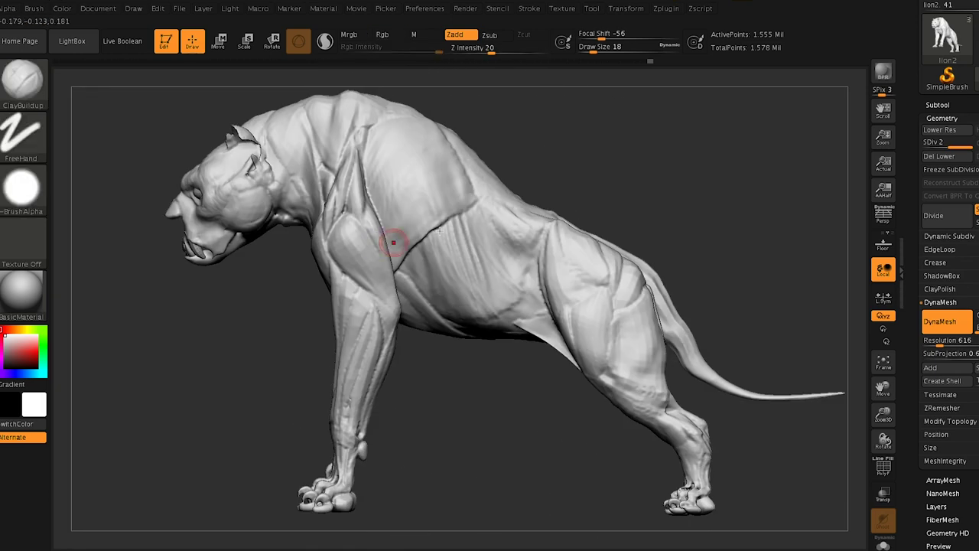
Fill the rib cage, flank and belly with ClayBuildup at draw size 68 and smooth the muscle seams
mouse_move(450, 229)
right_mouse_down("ctrl")
mouse_move(455, 283)
mouse_move(490, 230)
right_mouse_up("ctrl")
key("s")
mouse_move(478, 218)
left_mouse_down()
mouse_move(490, 218)
mouse_move(450, 218)
left_mouse_up()
key("s")
left_click_drag(428, 244, 384, 291)
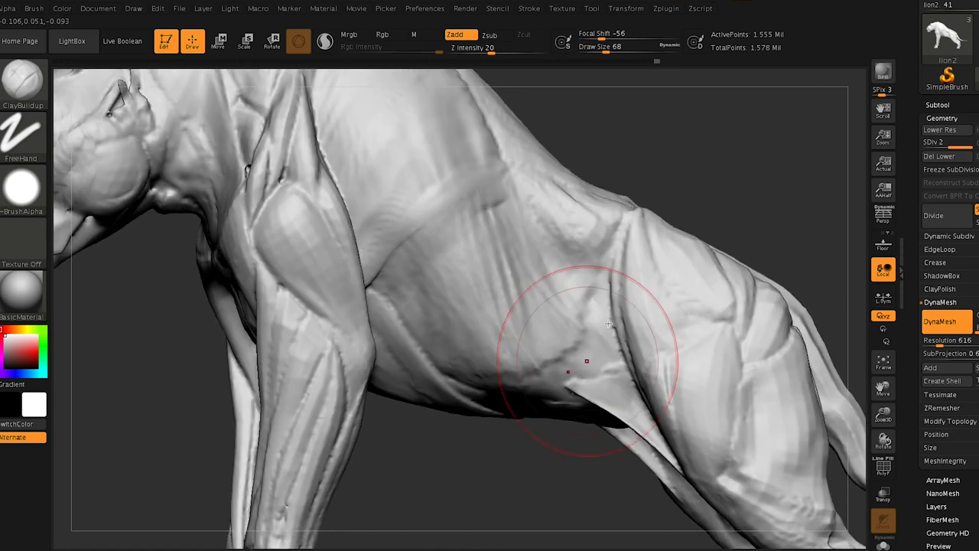
mouse_move(558, 404)
left_mouse_down("shift")
mouse_move(505, 388)
mouse_move(466, 306)
mouse_move(555, 379)
mouse_move(477, 359)
mouse_move(484, 230)
left_mouse_up("shift")
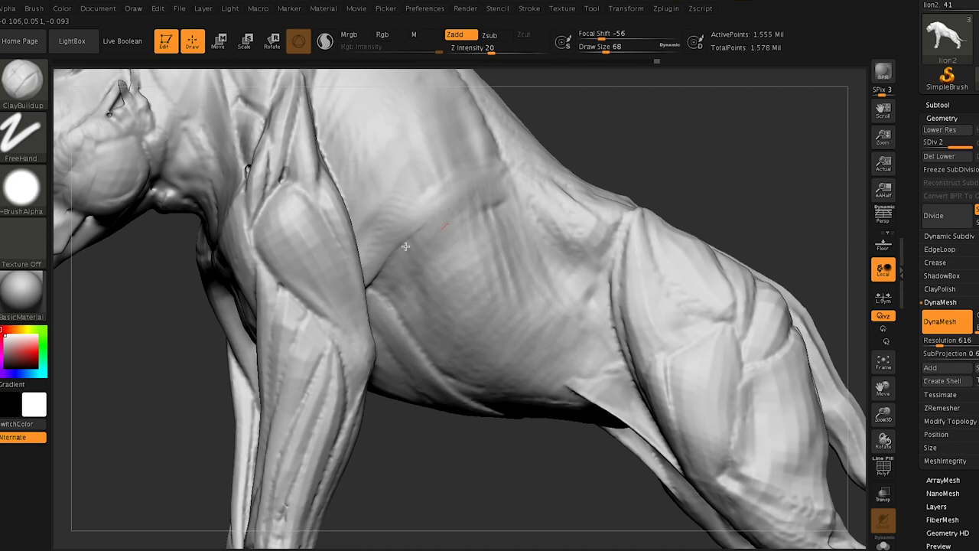
Build up the shoulder, upper foreleg and chest muscles with ClayBuildup at draw size 29
key("s")
left_click_drag(340, 276, 325, 283)
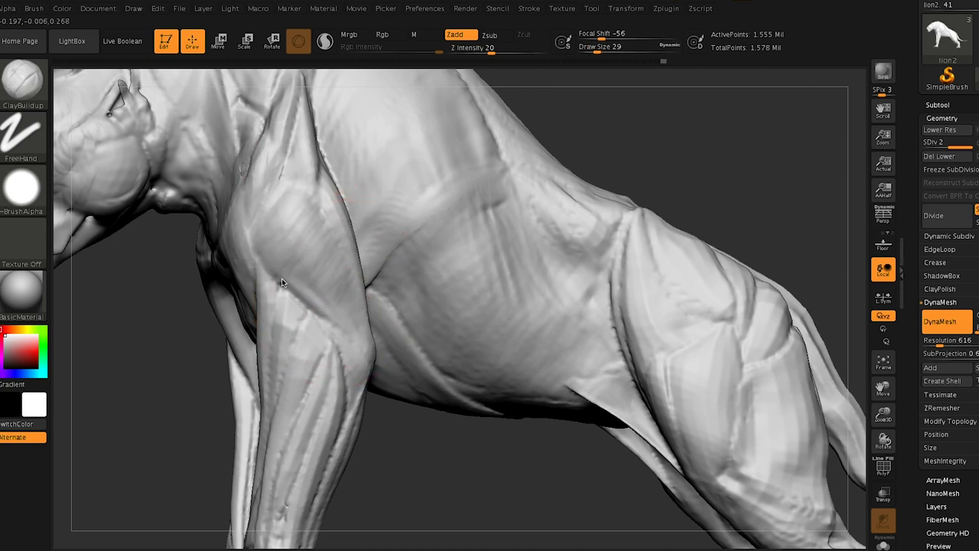
right_click_drag(337, 356, 485, 249)
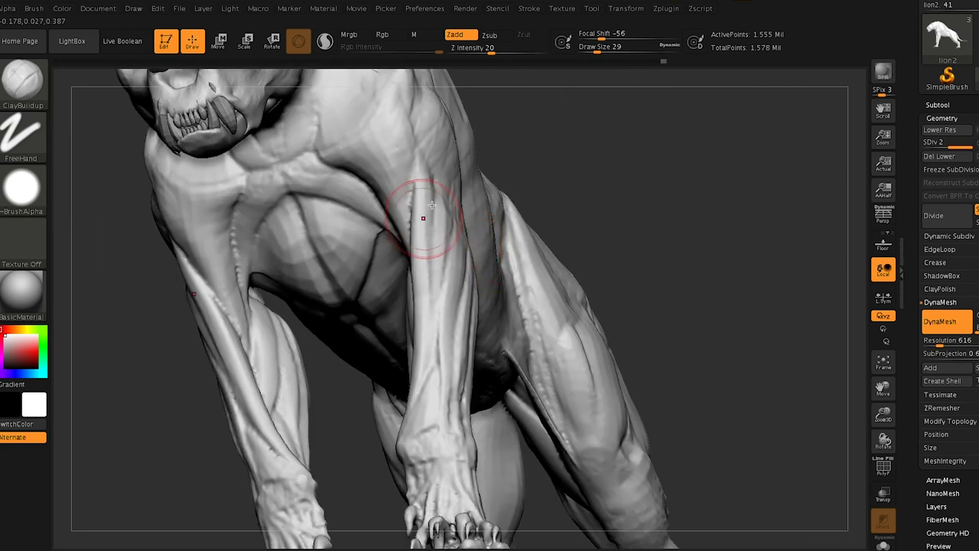
mouse_move(372, 203)
left_mouse_down()
mouse_move(252, 229)
mouse_move(344, 192)
mouse_move(260, 191)
mouse_move(382, 235)
mouse_move(376, 247)
mouse_move(264, 264)
mouse_move(375, 203)
mouse_move(361, 152)
mouse_move(450, 274)
left_mouse_up()
right_click_drag(451, 264, 375, 306)
left_click_drag(375, 306, 389, 329)
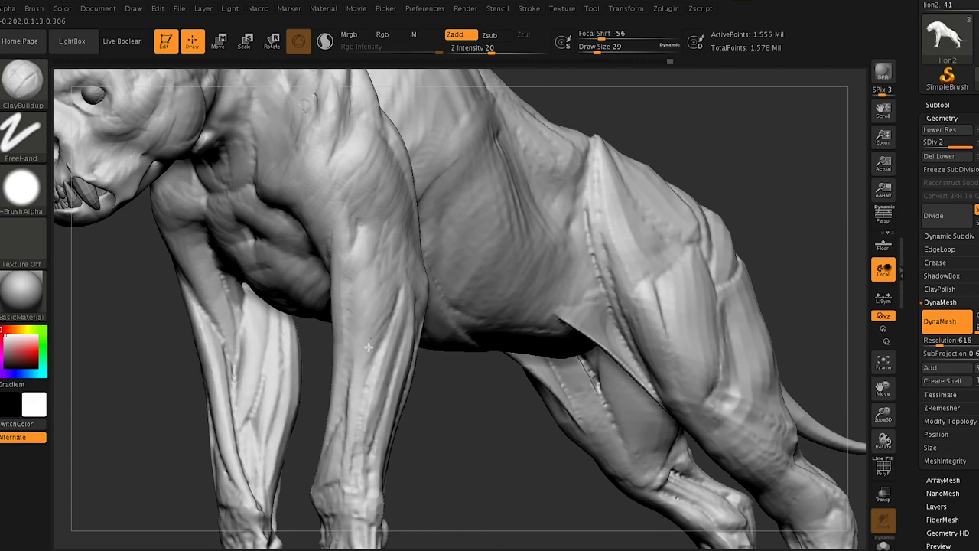
Fill and smooth the thigh, the flank hollow and the area behind the shoulder at draw size 46
right_click_drag(623, 273, 704, 328)
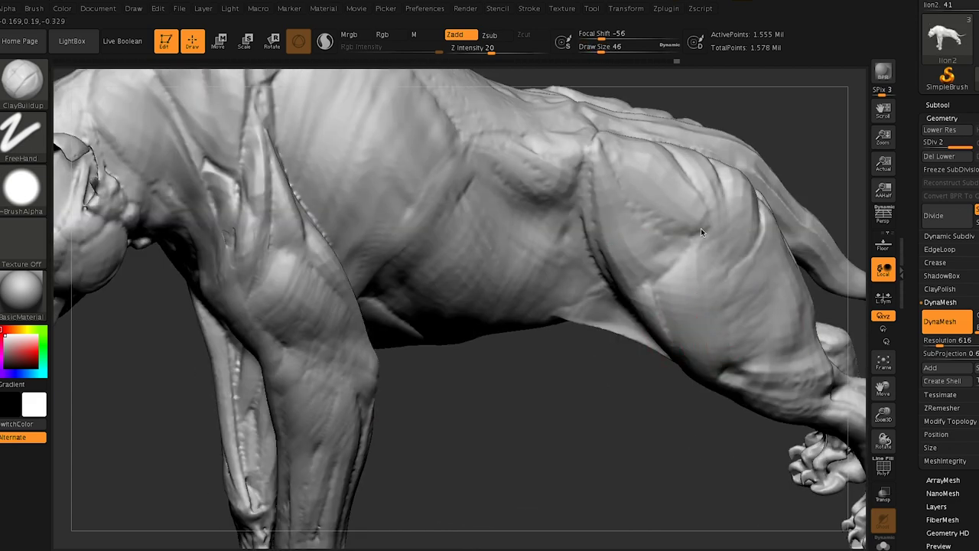
mouse_move(588, 184)
left_mouse_down("shift")
mouse_move(513, 156)
mouse_move(528, 184)
mouse_move(449, 179)
left_mouse_up("shift")
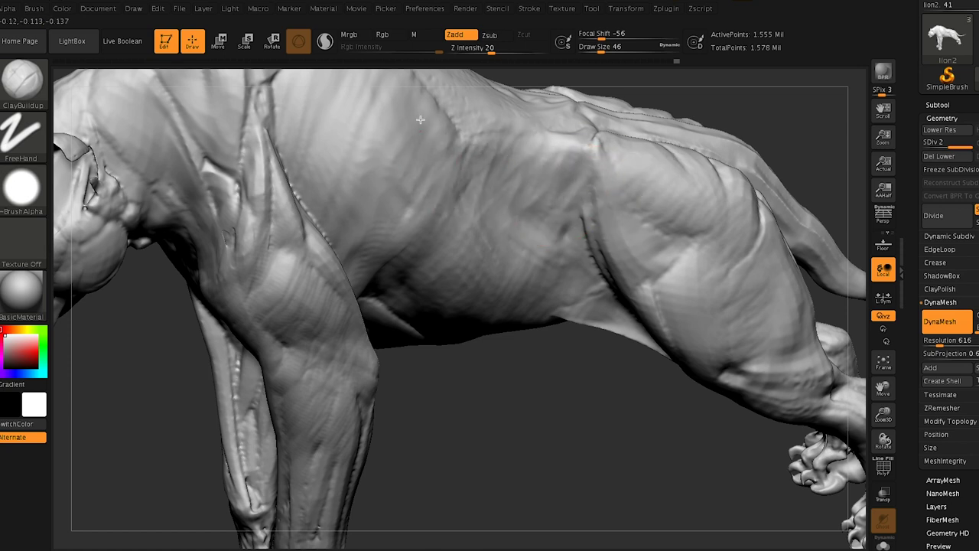
left_click_drag(382, 205, 342, 226)
key("s")
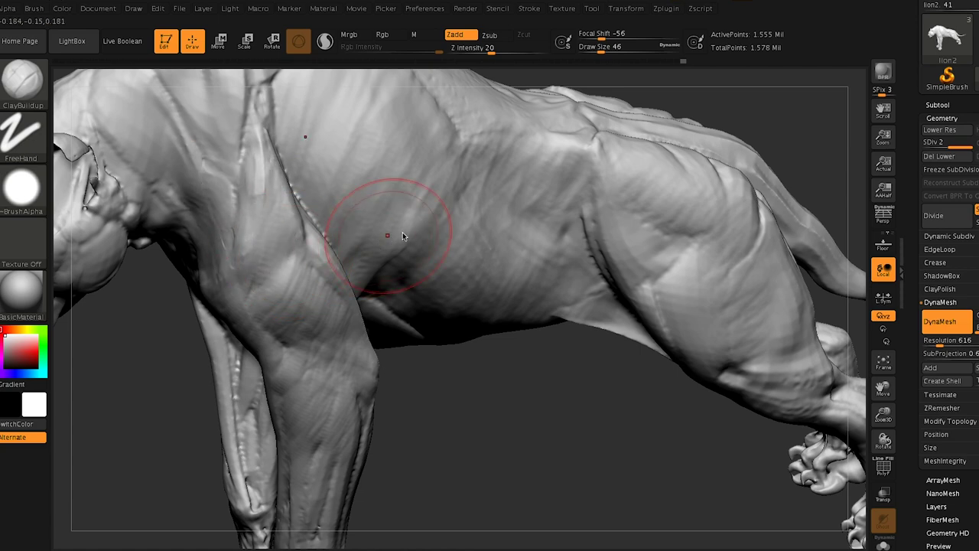
right_click_drag(416, 232, 436, 236)
left_click_drag(437, 237, 446, 280, "shift")
Blend the back, waist and hips with ClayBuildup at draw size 46 and smooth the transitions
mouse_move(446, 280)
right_mouse_down()
mouse_move(432, 243)
mouse_move(536, 184)
mouse_move(508, 244)
mouse_move(495, 194)
right_mouse_up()
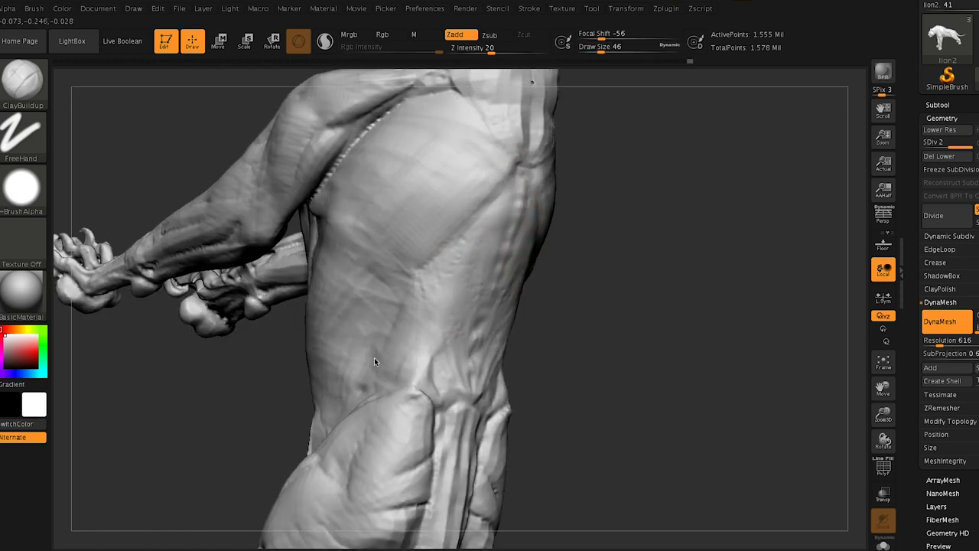
right_click_drag(344, 305, 453, 427)
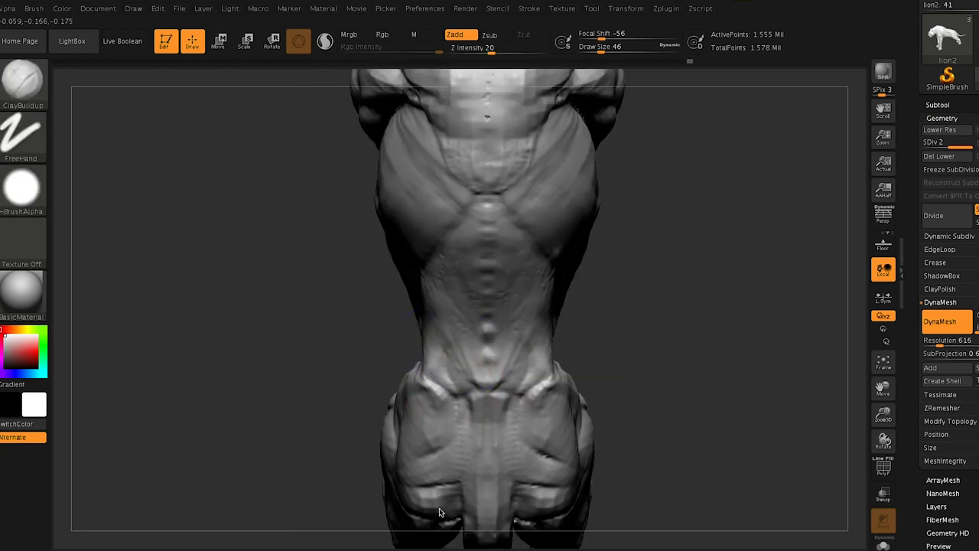
right_click_drag(519, 356, 612, 314)
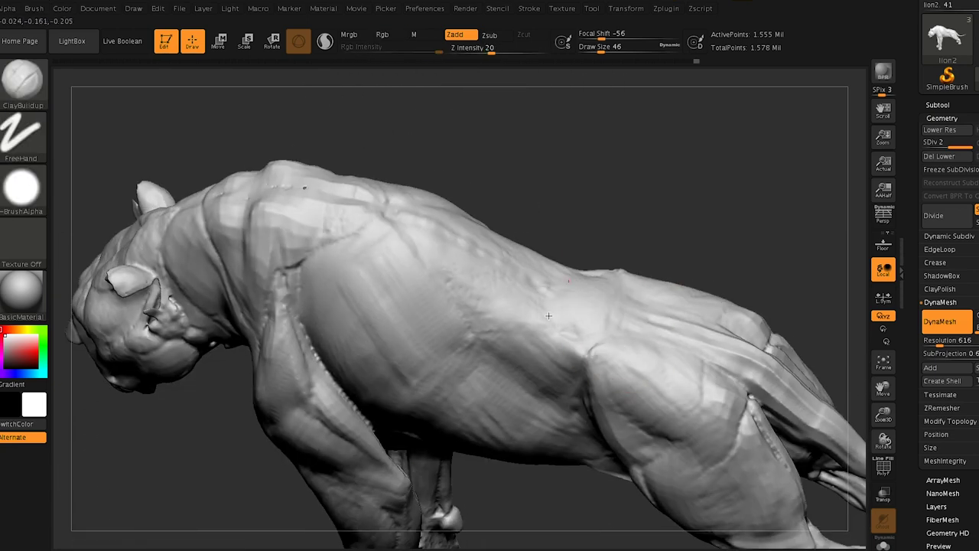
mouse_move(492, 293)
left_mouse_down("shift")
mouse_move(425, 237)
mouse_move(291, 203)
left_mouse_up("shift")
Build up the shoulder and the side of the neck with ClayBuildup strokes
left_click_drag(289, 244, 274, 284)
right_click_drag(274, 284, 360, 295)
left_click_drag(233, 251, 207, 295)
left_click_drag(196, 252, 205, 303)
mouse_move(424, 226)
right_mouse_down()
mouse_move(447, 211)
mouse_move(796, 133)
mouse_move(482, 339)
mouse_move(551, 329)
right_mouse_up()
Build up facial forms with a smaller ClayBuildup brush, undoing one stroke and resculpting it
key("bracketleft")
key("bracketleft")
key("bracketleft")
mouse_move(344, 338)
left_mouse_down()
mouse_move(327, 327)
mouse_move(346, 339)
mouse_move(367, 327)
mouse_move(360, 343)
mouse_move(370, 340)
mouse_move(326, 309)
mouse_move(334, 318)
left_mouse_up()
key("s")
key("ctrl+z")
left_click_drag(331, 365, 342, 358)
right_click_drag(342, 358, 268, 354)
Build up the face and cheek with ClayBuildup at draw size 27 and smooth the cheek behind the eye
key("s")
left_click_drag(437, 339, 444, 341)
mouse_move(414, 306)
left_mouse_down()
mouse_move(428, 375)
mouse_move(467, 378)
mouse_move(460, 363)
mouse_move(382, 348)
mouse_move(375, 389)
left_mouse_up()
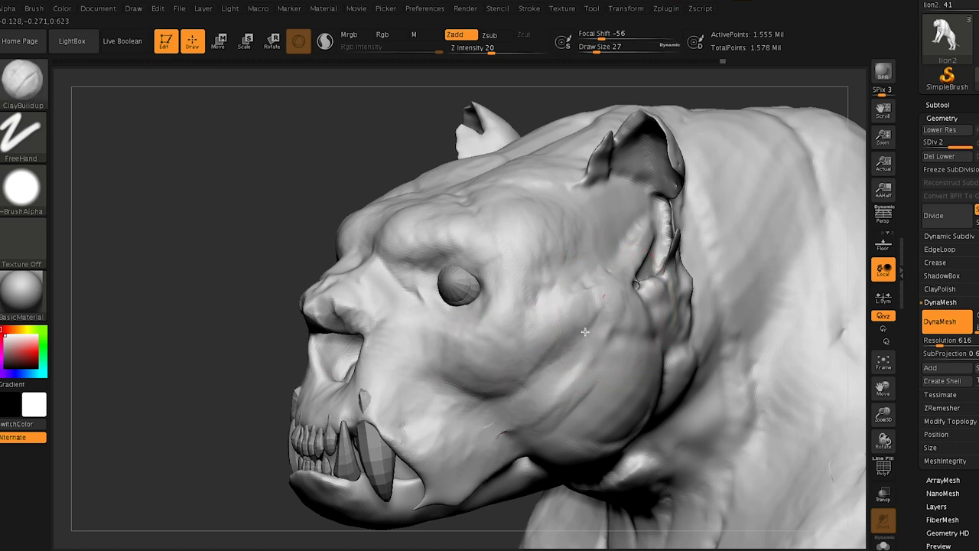
left_click_drag(582, 326, 589, 301, "shift")
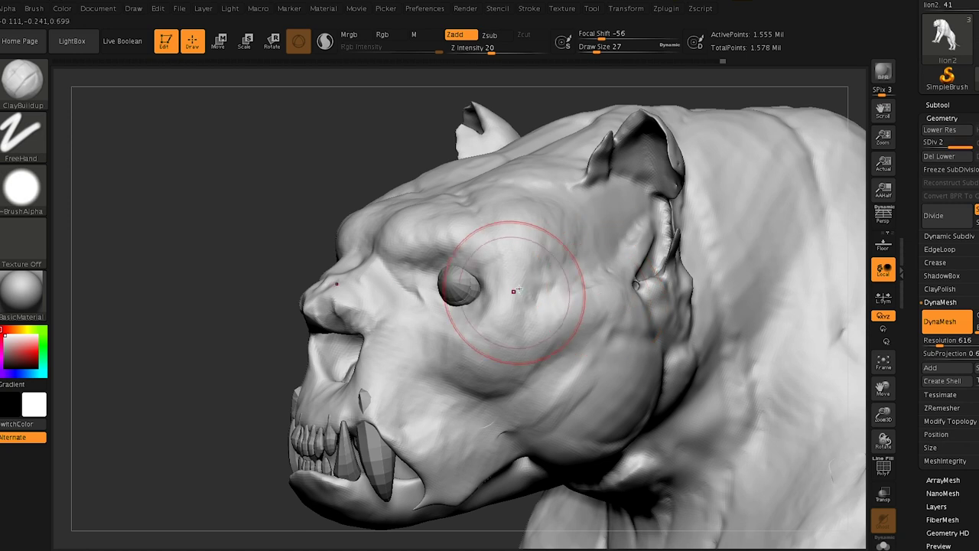
Refine the skin around the eye and the cheekbone below it with ClayBuildup at draw size 12
key("s")
mouse_move(528, 285)
left_mouse_down()
mouse_move(507, 284)
mouse_move(489, 251)
left_mouse_up()
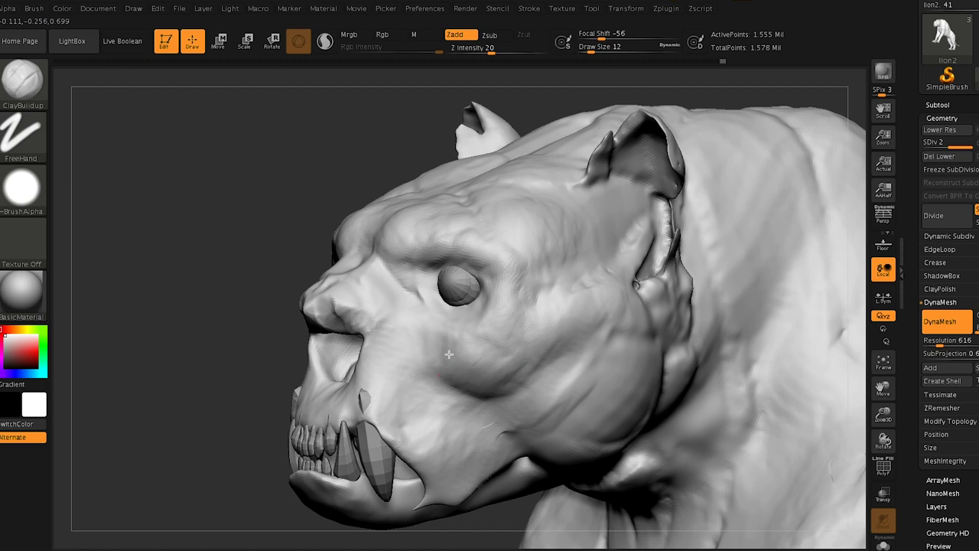
mouse_move(437, 352)
left_mouse_down()
mouse_move(528, 352)
mouse_move(562, 346)
mouse_move(578, 325)
mouse_move(517, 317)
mouse_move(483, 267)
left_mouse_up()
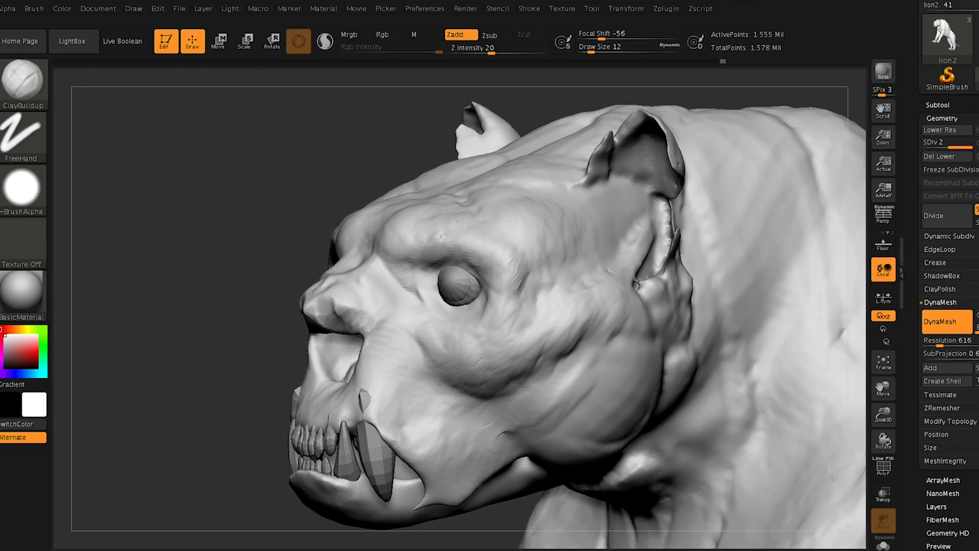
Refine the muzzle and the area beside the nose with ClayBuildup strokes at draw size 7
mouse_move(448, 239)
right_mouse_down()
mouse_move(520, 248)
mouse_move(490, 271)
right_mouse_up()
mouse_move(375, 323)
left_mouse_down()
mouse_move(361, 321)
mouse_move(382, 348)
mouse_move(393, 288)
mouse_move(371, 271)
left_mouse_up()
mouse_move(404, 310)
left_mouse_down()
mouse_move(380, 396)
mouse_move(396, 396)
left_mouse_up()
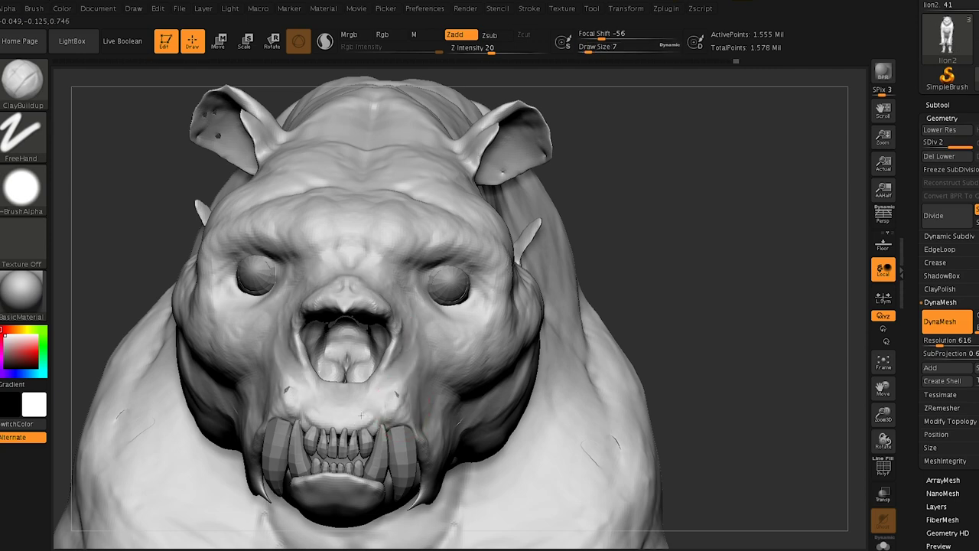
Build up the lower jaw, the corner of the mouth and the cheek with ClayBuildup at draw size 14
mouse_move(355, 418)
right_mouse_down()
mouse_move(415, 426)
mouse_move(437, 494)
mouse_move(461, 369)
right_mouse_up()
right_click_drag(428, 438, 435, 383)
key("bracketright")
key("bracketright")
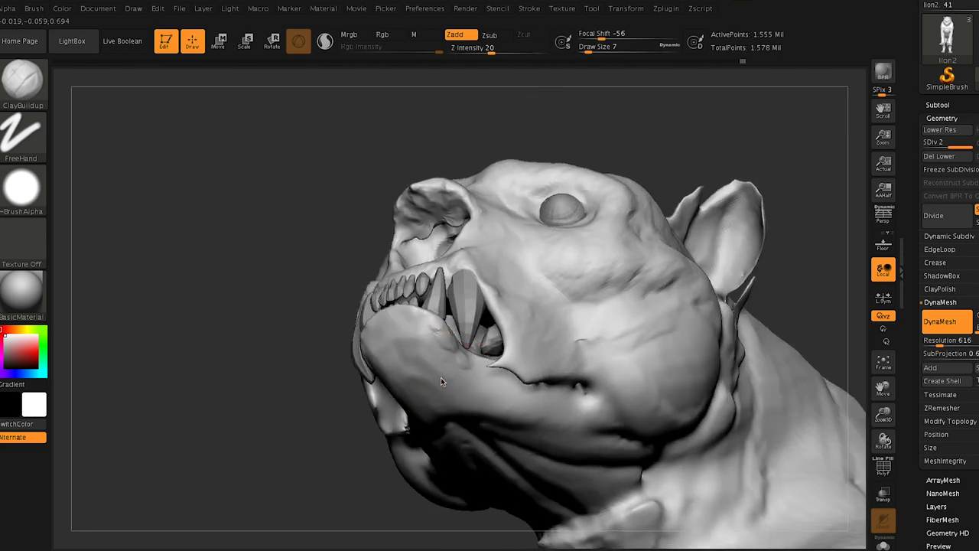
mouse_move(435, 375)
left_mouse_down()
mouse_move(406, 385)
mouse_move(422, 379)
mouse_move(418, 372)
mouse_move(474, 402)
mouse_move(566, 427)
mouse_move(498, 365)
mouse_move(581, 411)
mouse_move(653, 416)
mouse_move(665, 387)
mouse_move(673, 398)
left_mouse_up()
right_click_drag(605, 337, 592, 390)
key("bracketleft")
mouse_move(592, 390)
left_mouse_down()
mouse_move(523, 408)
mouse_move(523, 398)
left_mouse_up()
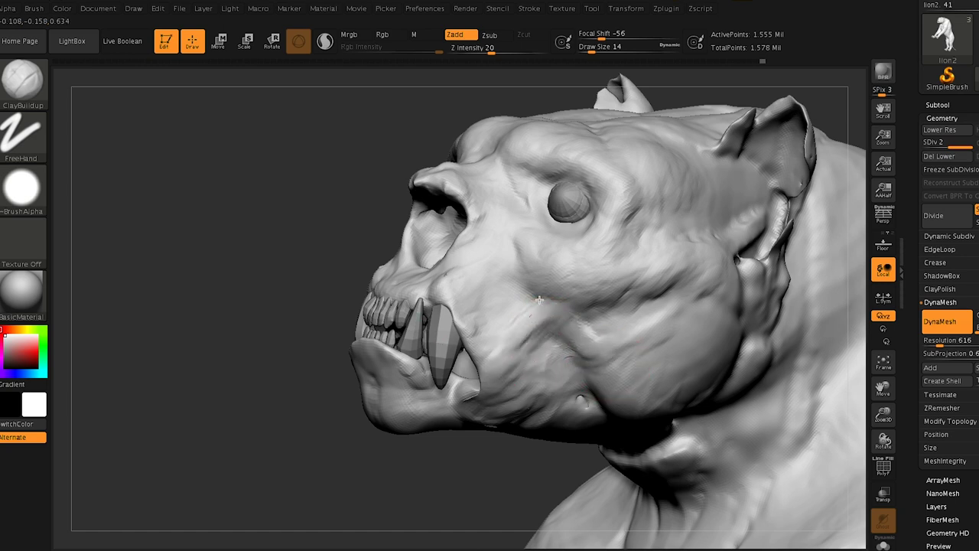
mouse_move(461, 288)
left_mouse_down()
mouse_move(480, 258)
mouse_move(454, 298)
left_mouse_up()
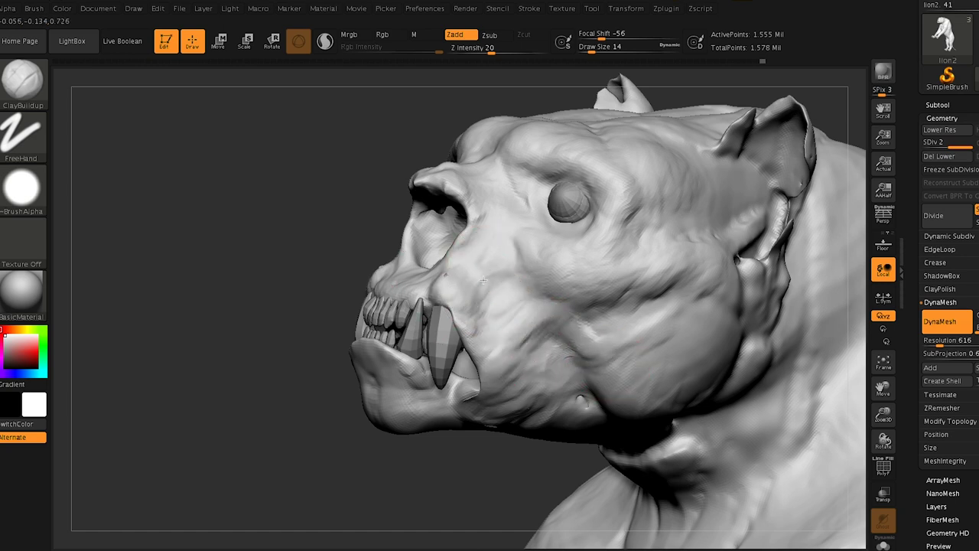
Set the ClayBuildup brush's focal shift to -44
right_click_drag(501, 328, 689, 276)
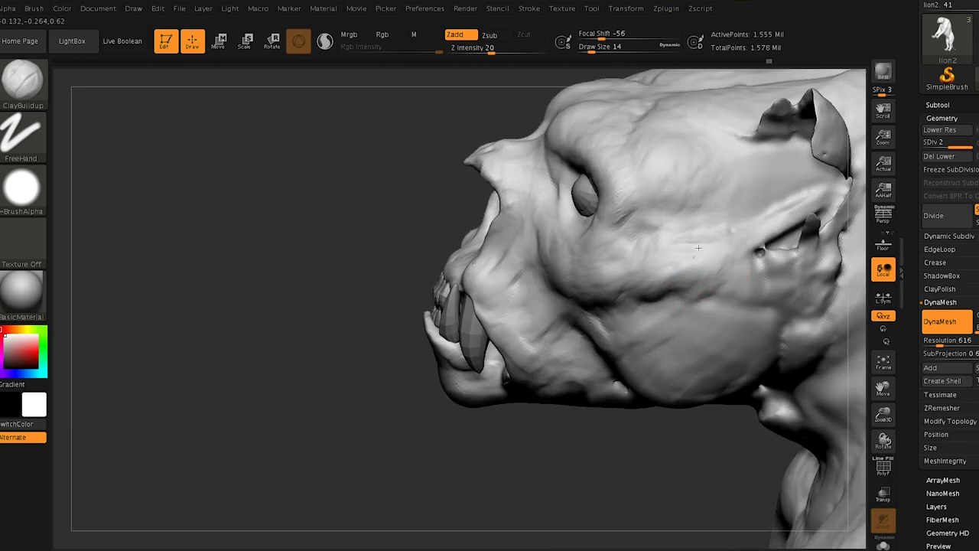
mouse_move(774, 235)
right_mouse_down()
mouse_move(813, 168)
mouse_move(788, 137)
right_mouse_up()
right_click(770, 238)
left_click_drag(618, 36, 600, 37)
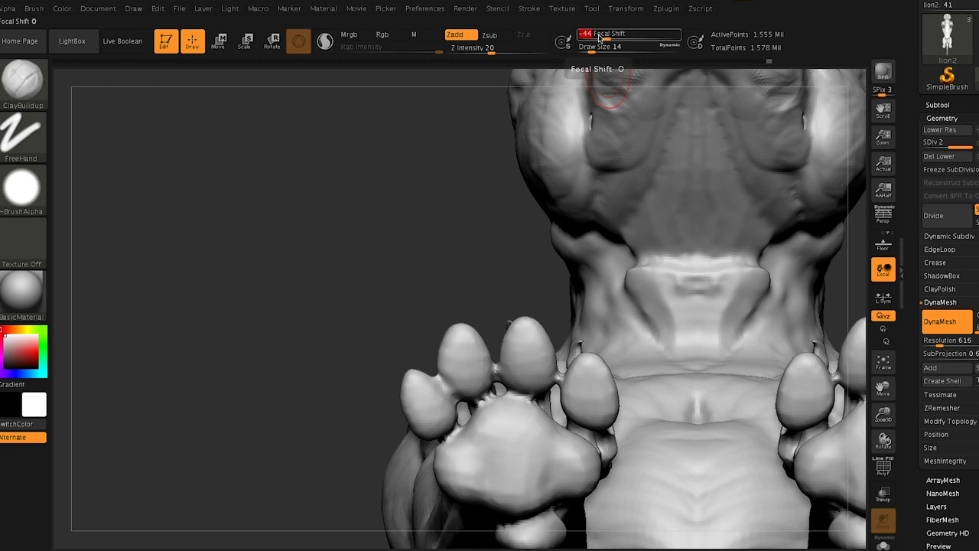
Change a navigation option in the interface preferences
left_click(433, 9)
left_click(441, 89)
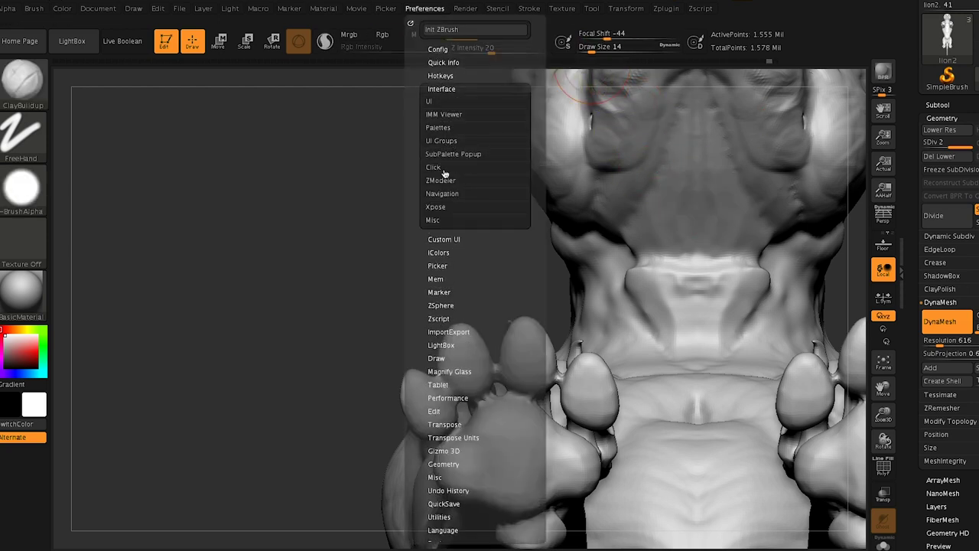
left_click(443, 194)
left_click(460, 261)
Build up the back of the cheek and the neck below the ear with ClayBuildup at draw size 35
right_click_drag(660, 269, 664, 337)
mouse_move(761, 290)
left_mouse_down()
mouse_move(733, 252)
mouse_move(707, 294)
mouse_move(686, 263)
mouse_move(693, 315)
mouse_move(674, 348)
mouse_move(639, 258)
mouse_move(765, 299)
mouse_move(664, 387)
mouse_move(669, 256)
left_mouse_up()
key("f")
mouse_move(617, 258)
right_mouse_down()
mouse_move(459, 288)
mouse_move(635, 315)
mouse_move(628, 332)
mouse_move(595, 234)
mouse_move(638, 335)
right_mouse_up()
mouse_move(571, 182)
left_mouse_down()
mouse_move(547, 145)
mouse_move(540, 84)
left_mouse_up()
right_click_drag(563, 197, 569, 280)
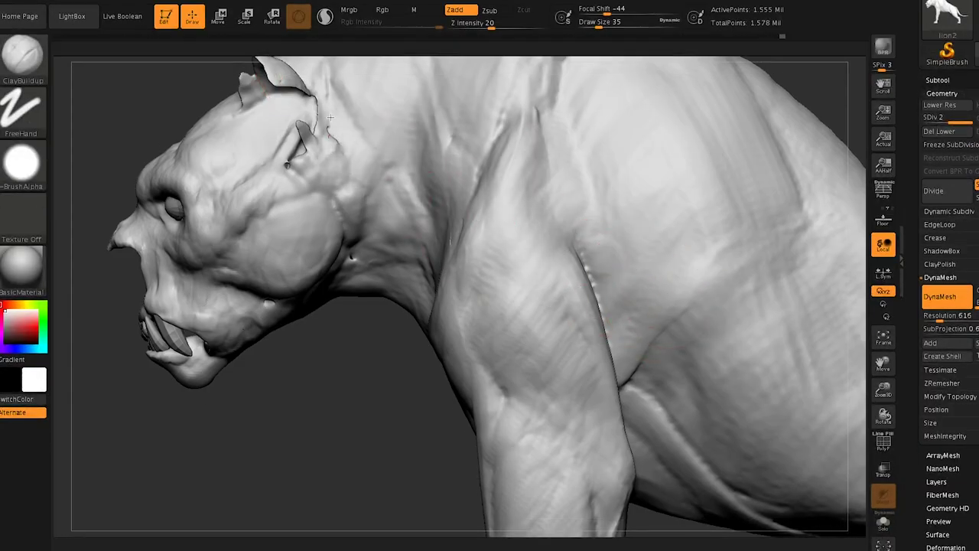
mouse_move(328, 130)
left_mouse_down()
mouse_move(355, 216)
mouse_move(326, 252)
mouse_move(288, 256)
mouse_move(331, 196)
mouse_move(424, 234)
left_mouse_up()
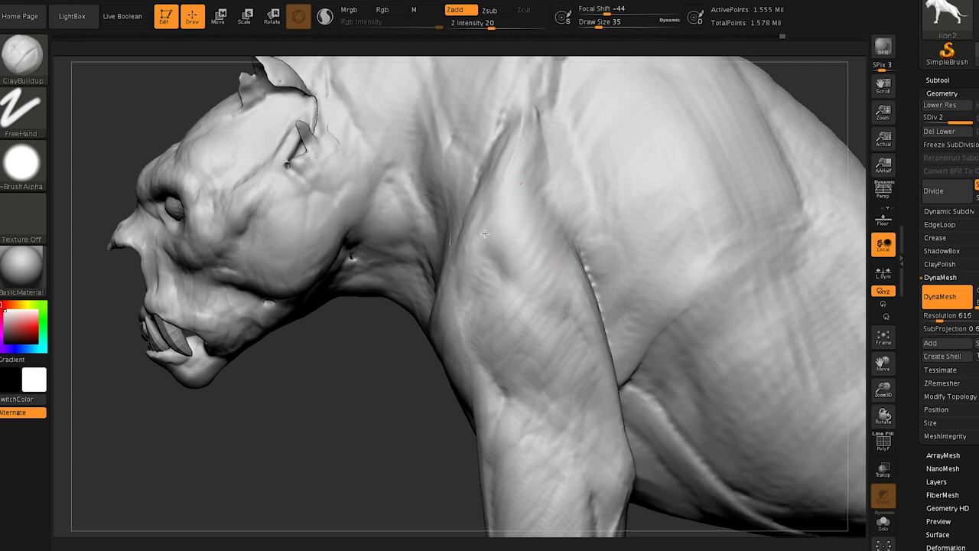
Flesh out the lower part of the hind leg with ClayBuildup, reducing the draw size to 27
key("f")
right_click_drag(507, 306, 562, 299)
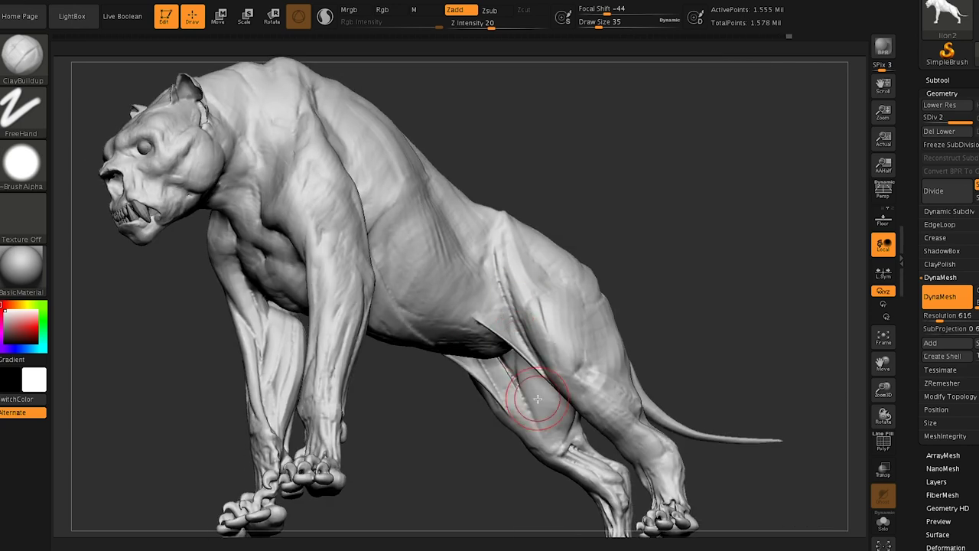
right_click_drag(552, 397, 493, 409)
right_click_drag(624, 486, 666, 365, "alt")
left_click_drag(665, 365, 613, 337)
key("s")
left_click_drag(659, 355, 661, 357)
key("bracketleft")
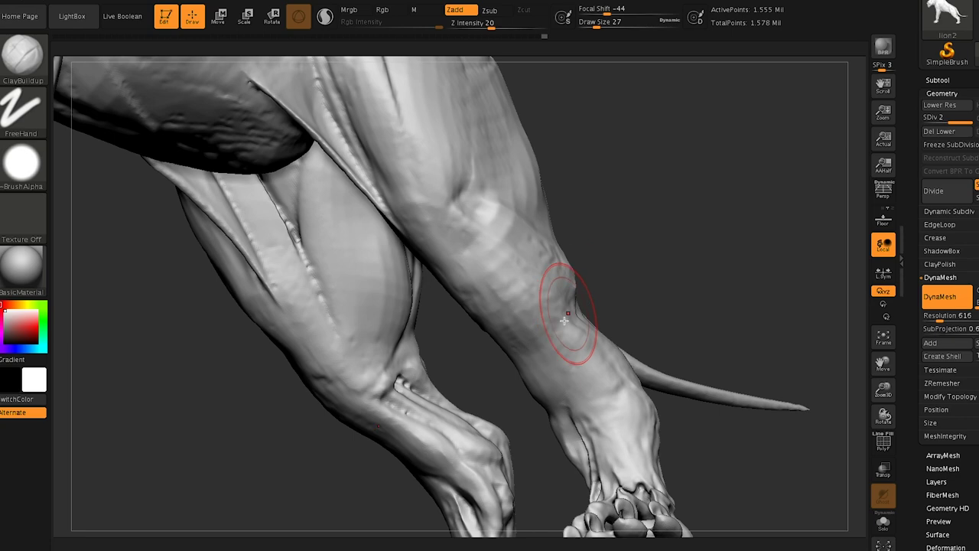
Build up the thigh, knee and inner side of the hind leg with ClayBuildup at draw size 27
right_click_drag(568, 306, 544, 322)
mouse_move(545, 322)
left_mouse_down()
mouse_move(485, 304)
mouse_move(453, 269)
mouse_move(560, 362)
mouse_move(619, 375)
mouse_move(466, 308)
mouse_move(412, 212)
mouse_move(361, 172)
mouse_move(348, 122)
left_mouse_up()
right_click_drag(348, 122, 487, 216)
left_click_drag(488, 217, 634, 280)
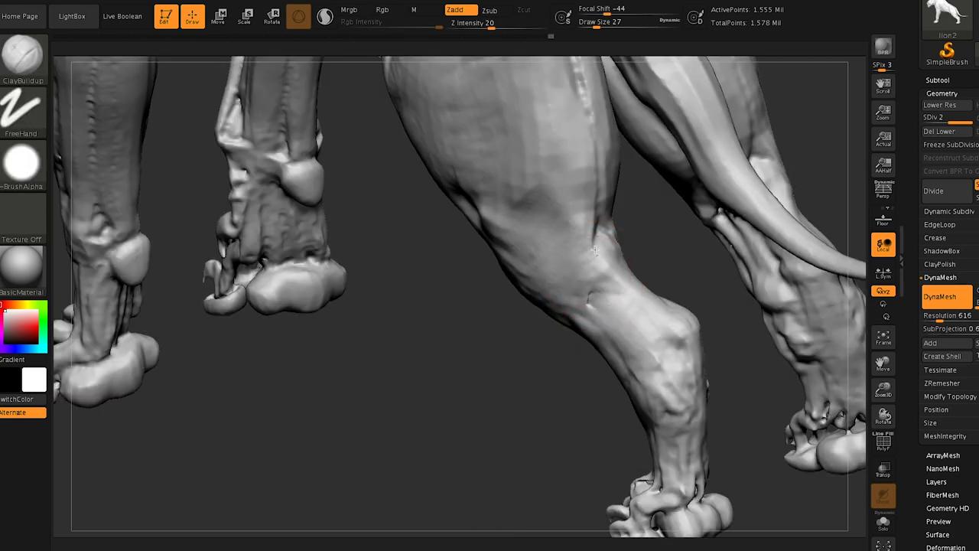
left_click_drag(598, 294, 621, 252)
mouse_move(621, 251)
right_mouse_down()
mouse_move(537, 209)
mouse_move(562, 236)
right_mouse_up()
right_click_drag(424, 279, 614, 302, "ctrl")
mouse_move(666, 330)
left_mouse_down()
mouse_move(635, 361)
mouse_move(574, 346)
mouse_move(566, 275)
mouse_move(683, 303)
mouse_move(566, 244)
mouse_move(528, 195)
mouse_move(557, 231)
left_mouse_up()
Build up the chest and the front of the shoulder with ClayBuildup at draw size 27
key("f")
right_click_drag(491, 248, 540, 239)
right_click_drag(505, 202, 506, 232, "ctrl")
left_click_drag(481, 223, 476, 184)
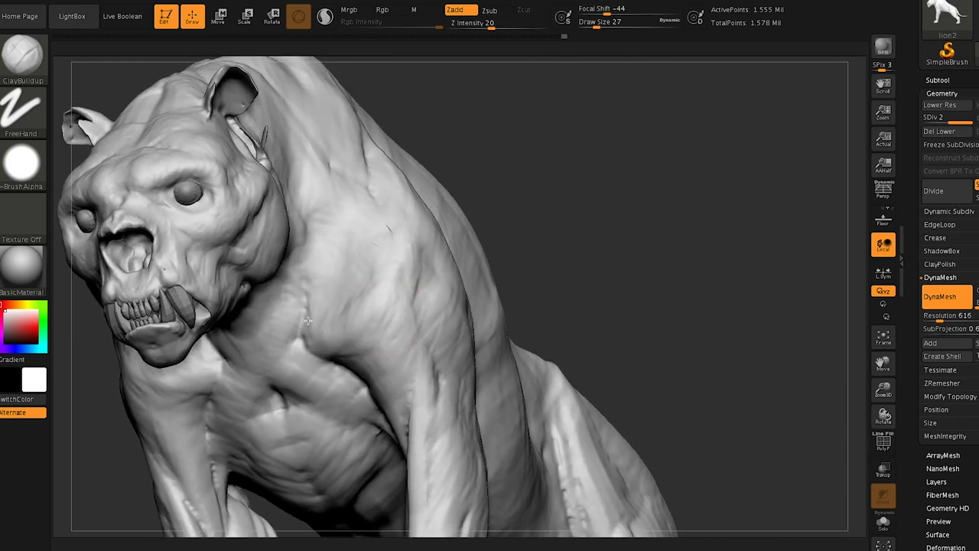
mouse_move(319, 287)
left_mouse_down()
mouse_move(329, 343)
mouse_move(346, 319)
mouse_move(306, 361)
mouse_move(356, 396)
mouse_move(341, 448)
mouse_move(369, 434)
left_mouse_up()
mouse_move(363, 388)
left_mouse_down()
mouse_move(334, 346)
mouse_move(375, 369)
left_mouse_up()
mouse_move(404, 400)
left_mouse_down()
mouse_move(439, 386)
mouse_move(441, 447)
left_mouse_up()
Flesh out the forelegs and the underside of the belly with ClayBuildup at draw size 29
mouse_move(440, 459)
right_mouse_down("alt")
mouse_move(486, 278)
mouse_move(482, 219)
right_mouse_up("alt")
left_click_drag(482, 252, 477, 335)
right_click_drag(440, 329, 476, 296)
key("s")
left_click_drag(448, 407, 379, 334)
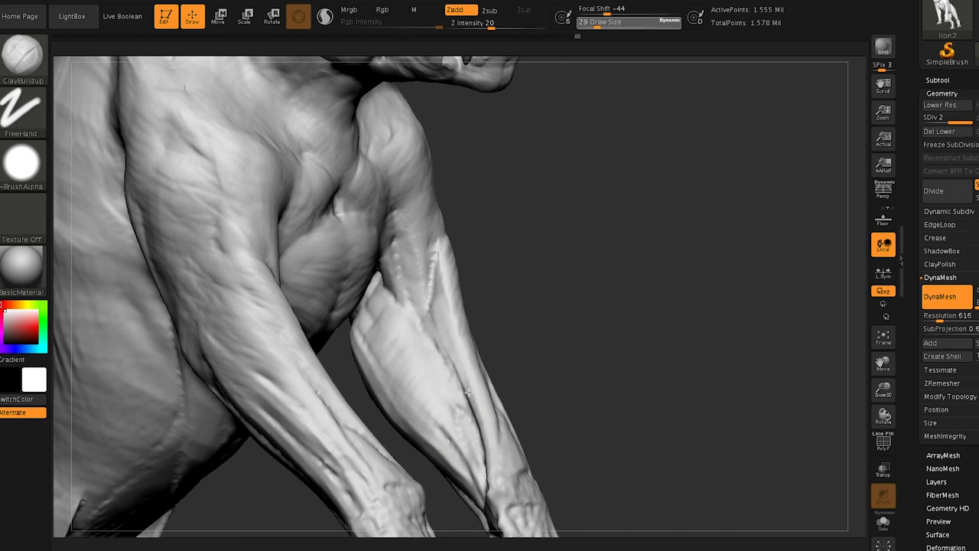
left_click_drag(475, 459, 421, 448)
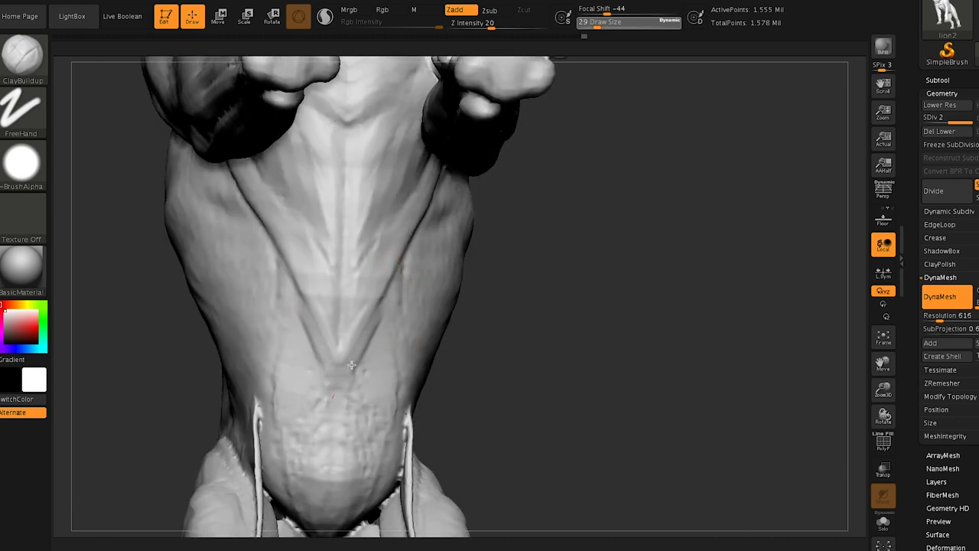
mouse_move(277, 258)
left_mouse_down()
mouse_move(234, 205)
mouse_move(262, 264)
left_mouse_up()
mouse_move(286, 315)
left_mouse_down()
mouse_move(309, 391)
mouse_move(341, 433)
left_mouse_up()
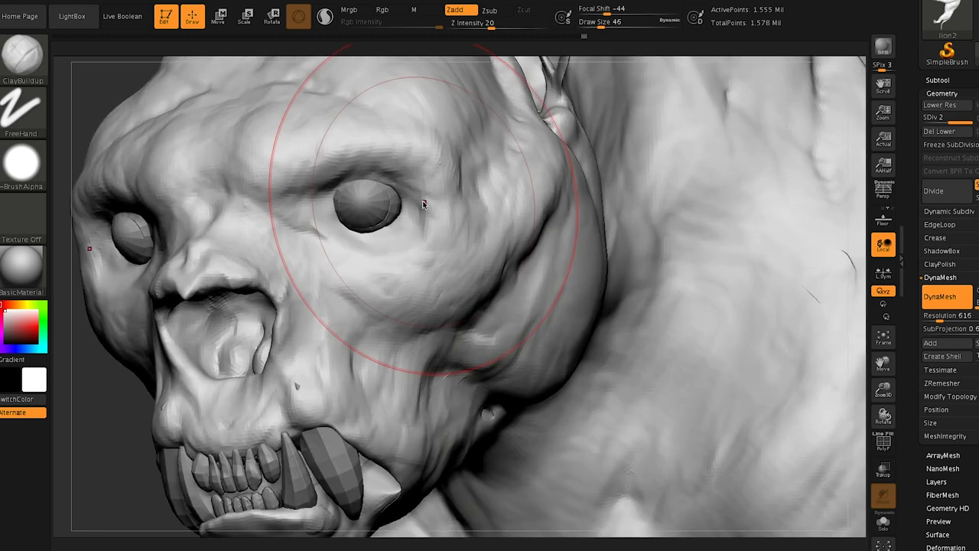
Pull the skin at the eye corners around the eyeball with the Move brush at draw size 18
type("s7bst")
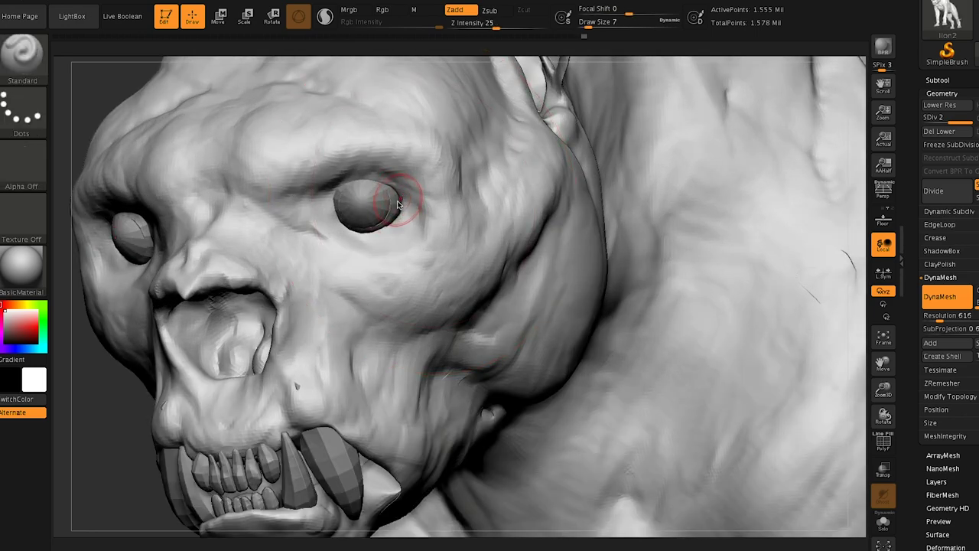
type("bmvs20")
key("Return")
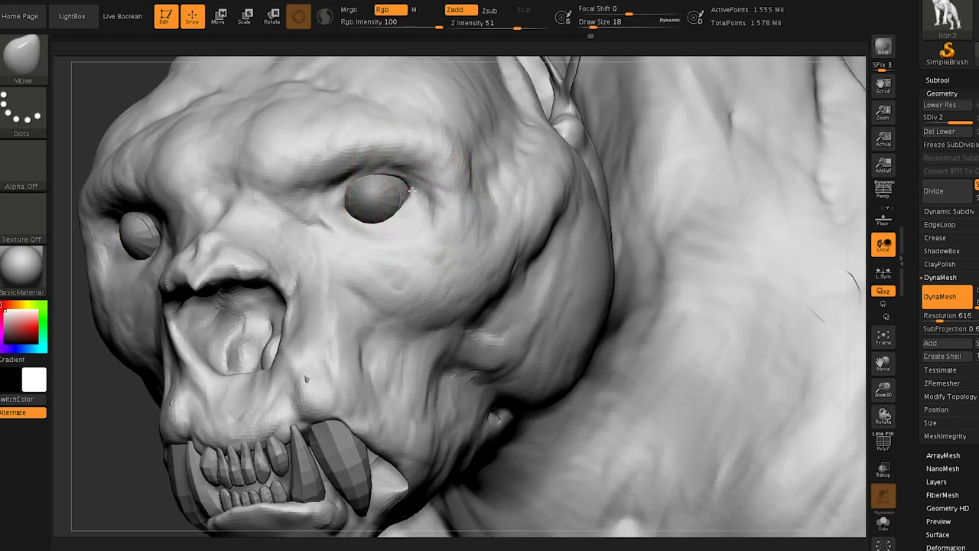
left_click_drag(412, 194, 402, 192)
mouse_move(343, 198)
left_mouse_down()
mouse_move(328, 192)
mouse_move(339, 219)
left_mouse_up()
Carve the creases around the eyelids and outer eye corner with the DamStandard brush
key("bracketleft")
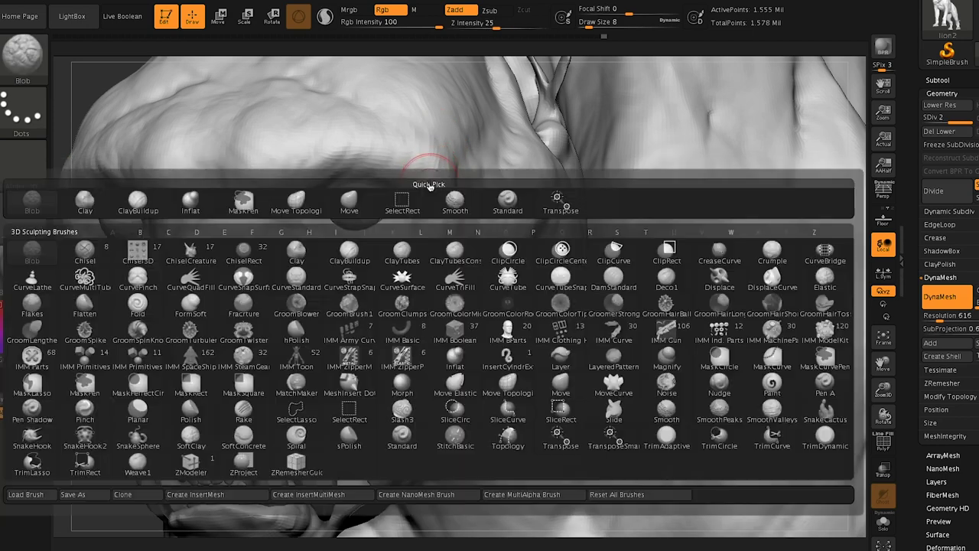
key("d")
left_click(605, 271)
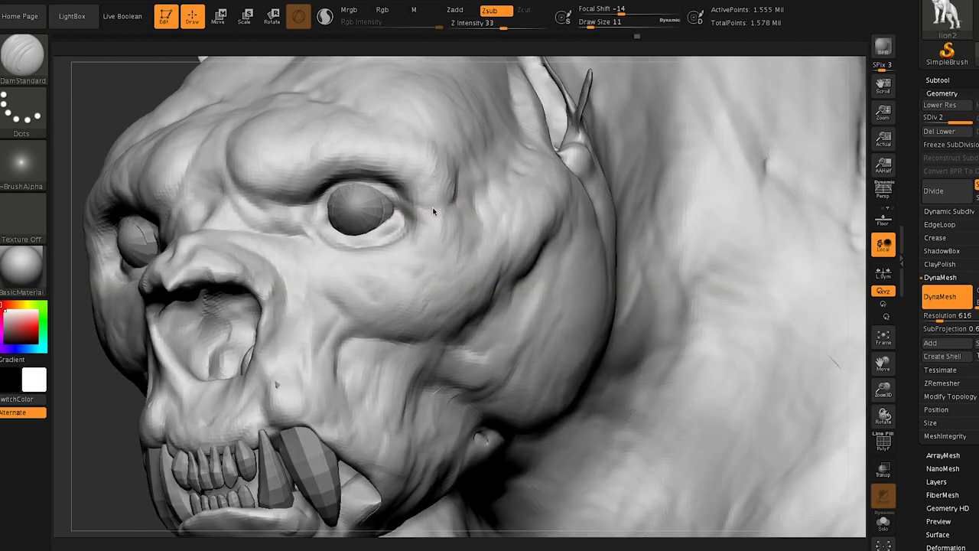
Reshape the nose bridge and tip with the Move brush at draw size 22
key("b")
key("c")
key("b")
key("b")
key("m")
key("v")
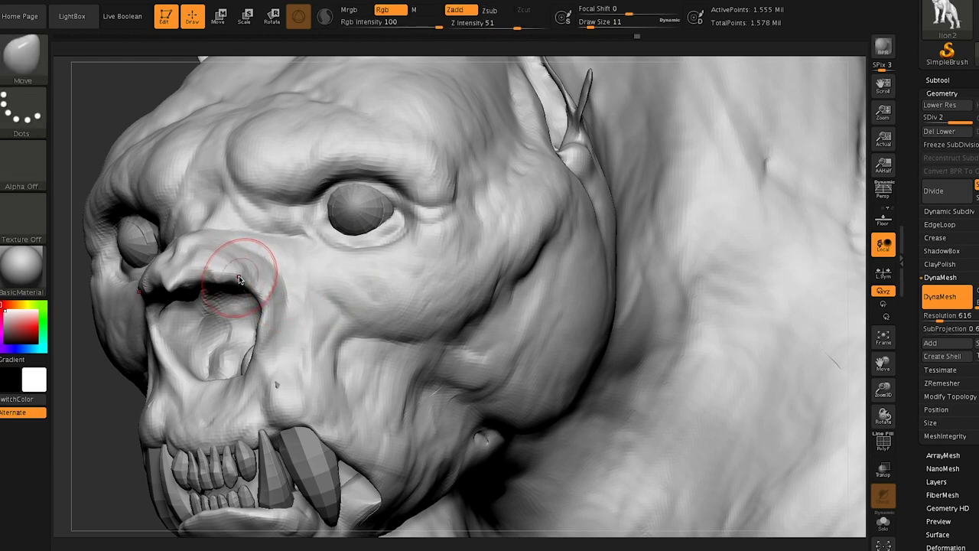
key("s")
left_click_drag(230, 260, 226, 254)
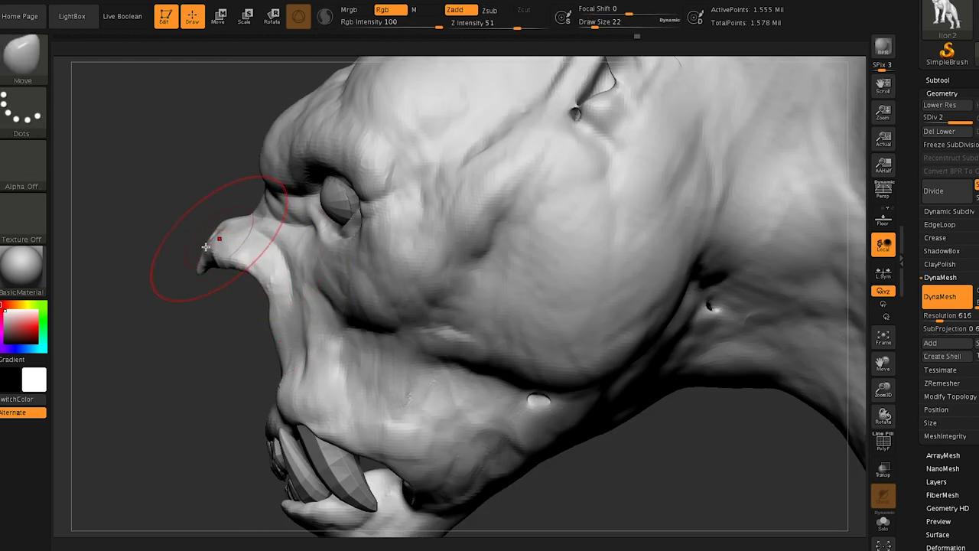
left_click_drag(206, 246, 253, 245)
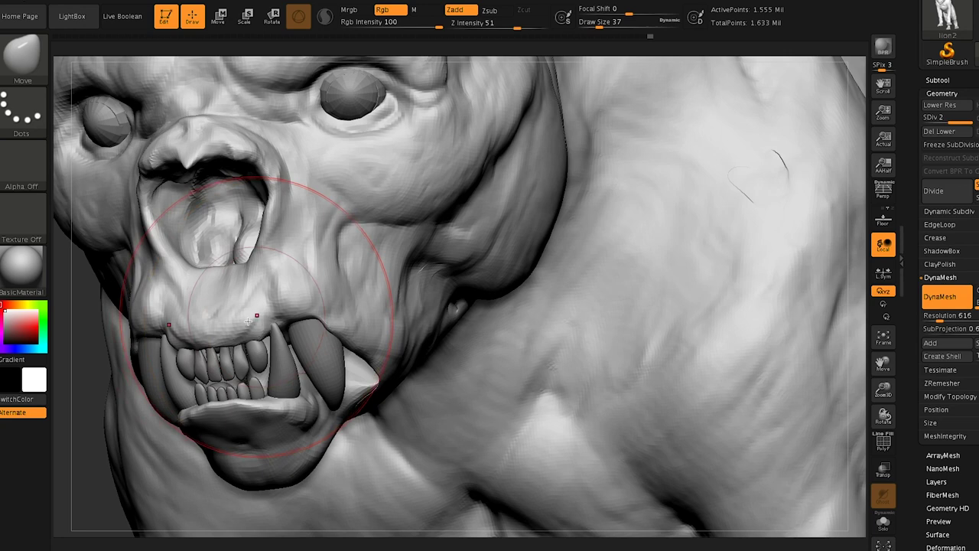
Carve creases into the muzzle and cheek with the DamStandard brush at draw size 8
key("s")
mouse_move(238, 315)
left_mouse_down()
mouse_move(208, 317)
mouse_move(229, 342)
left_mouse_up()
key("s")
key("b")
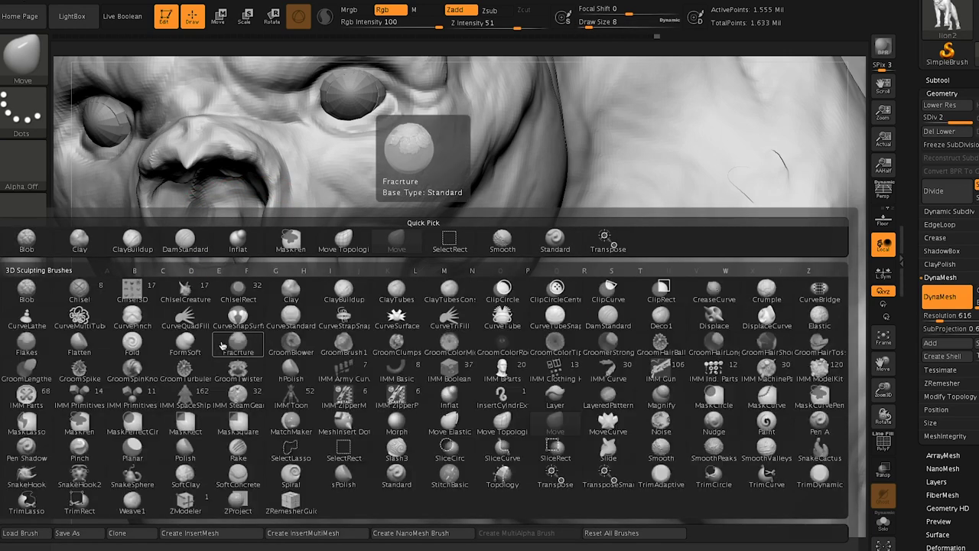
key("d")
key("d")
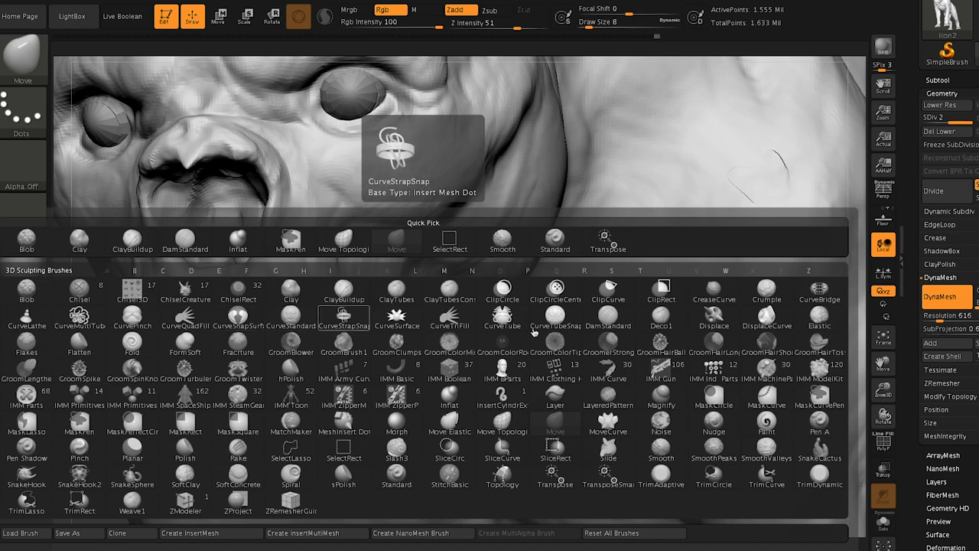
key("d")
key("s")
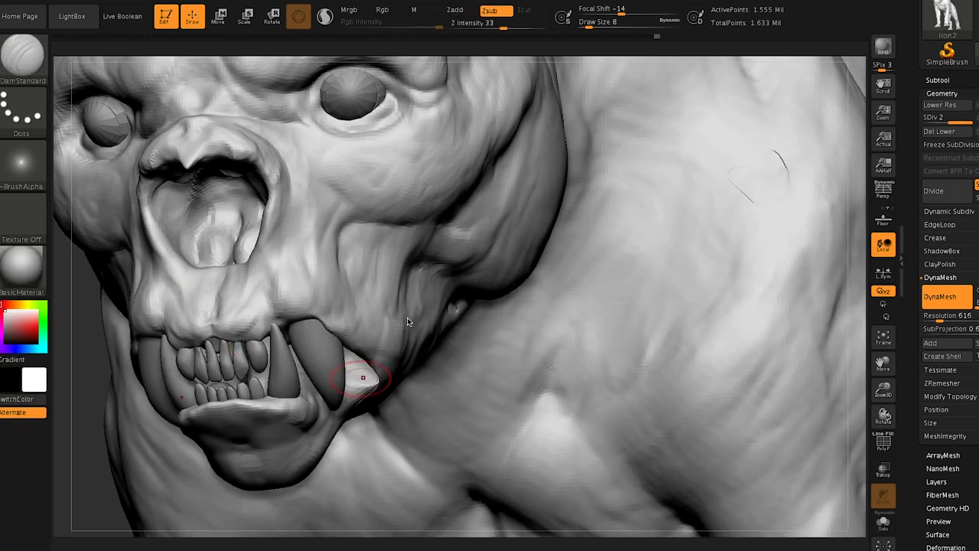
right_click_drag(423, 244, 406, 243)
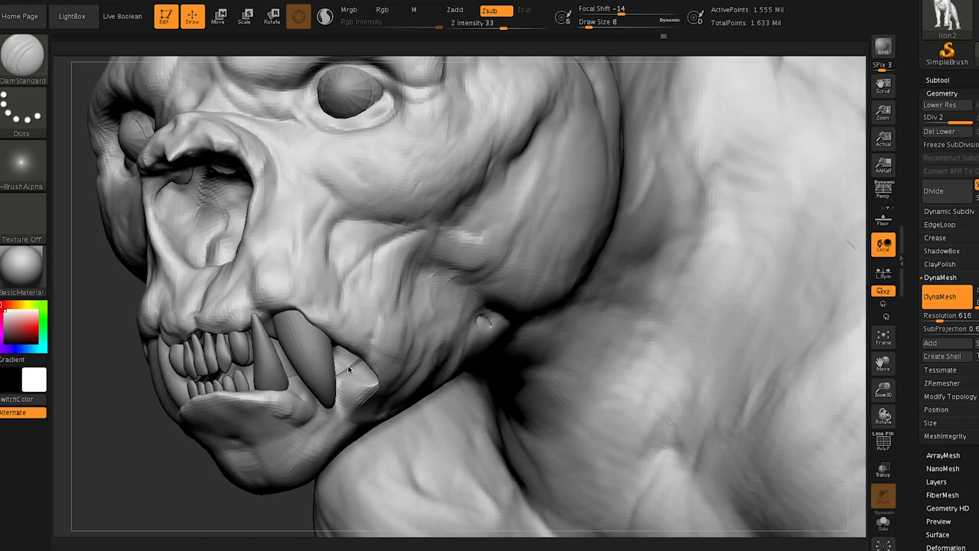
Carve wrinkles into the forehead and brow with DamStandard at draw size 8
key("f")
right_click_drag(361, 229, 380, 166)
right_click_drag(364, 109, 367, 218, "ctrl")
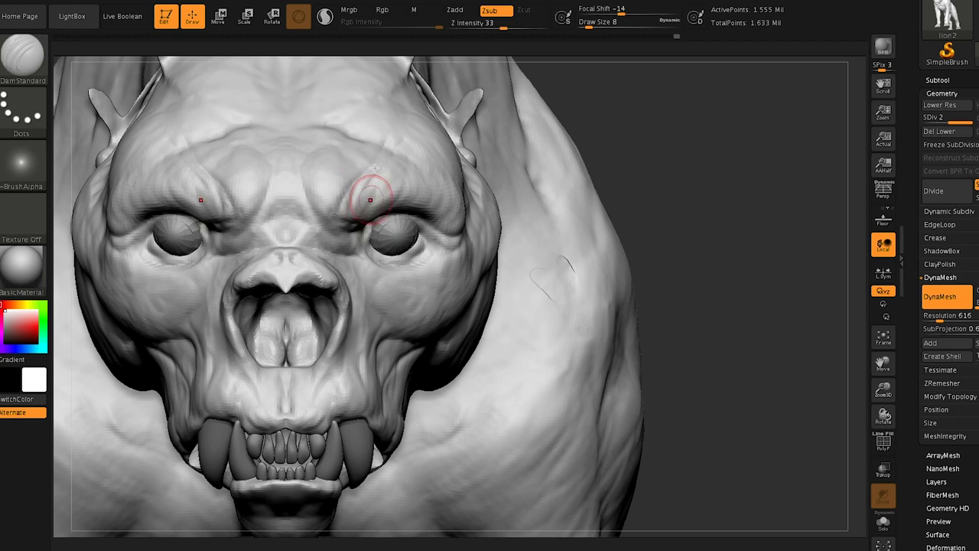
right_click_drag(346, 243, 322, 231)
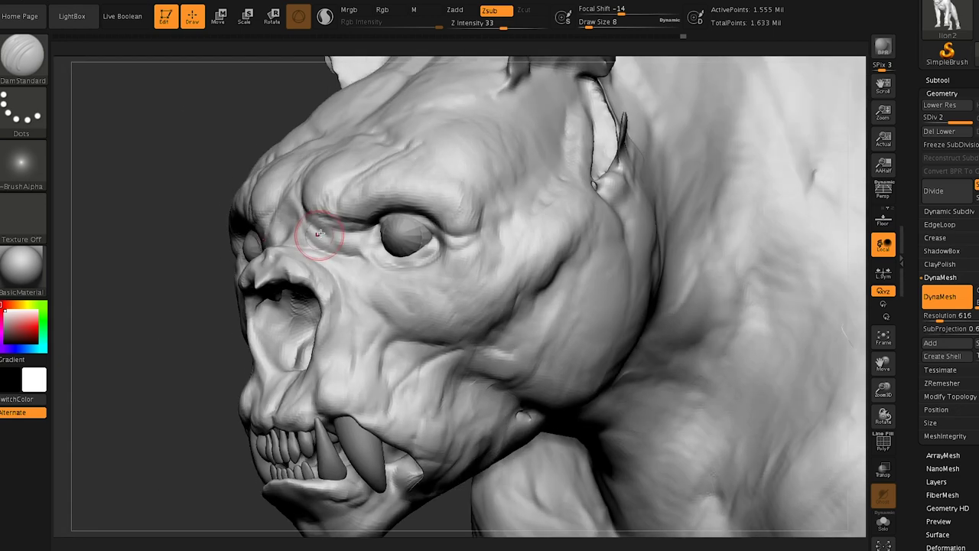
Adjust the profile of the nose and muzzle with the Move brush, reducing the draw size to 13
key("b")
key("m")
key("v")
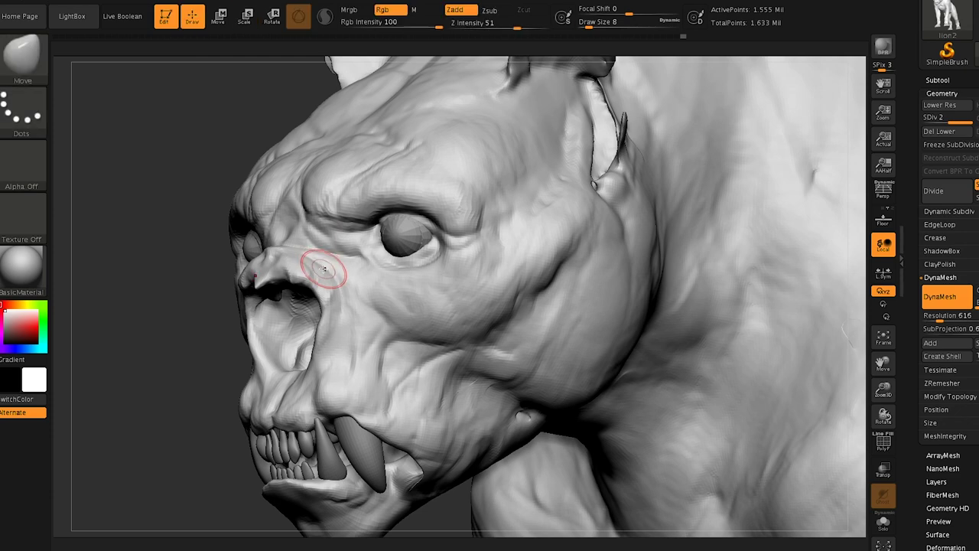
right_click_drag(284, 240, 284, 252)
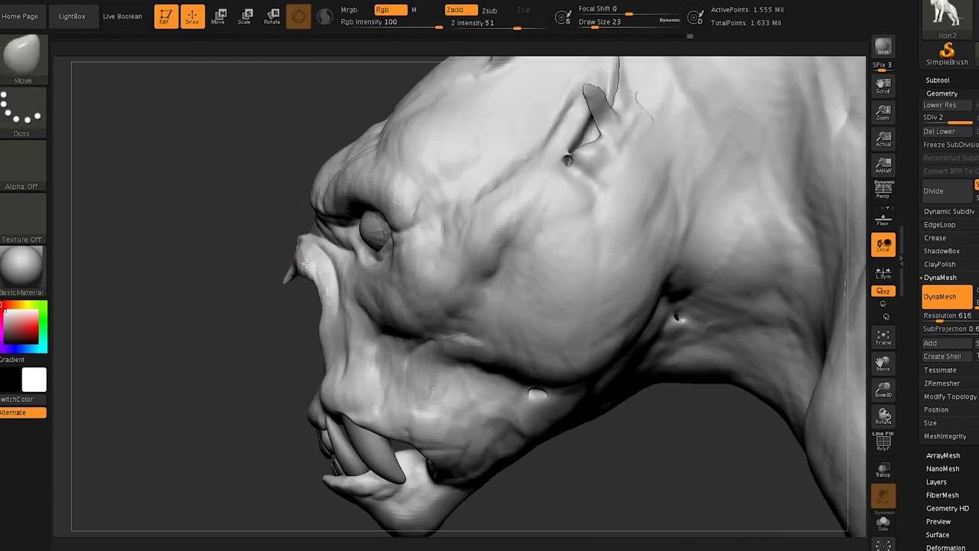
key("s")
left_click_drag(338, 343, 334, 343)
left_click_drag(330, 331, 342, 332)
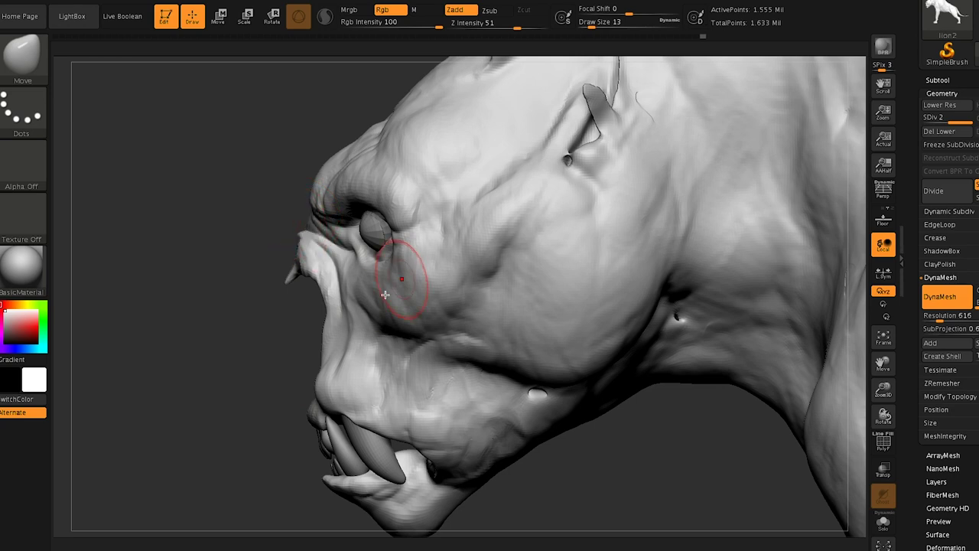
Adjust the shape of the body behind the foreleg with the Move brush at draw size 54
right_click_drag(564, 251, 457, 114, "ctrl")
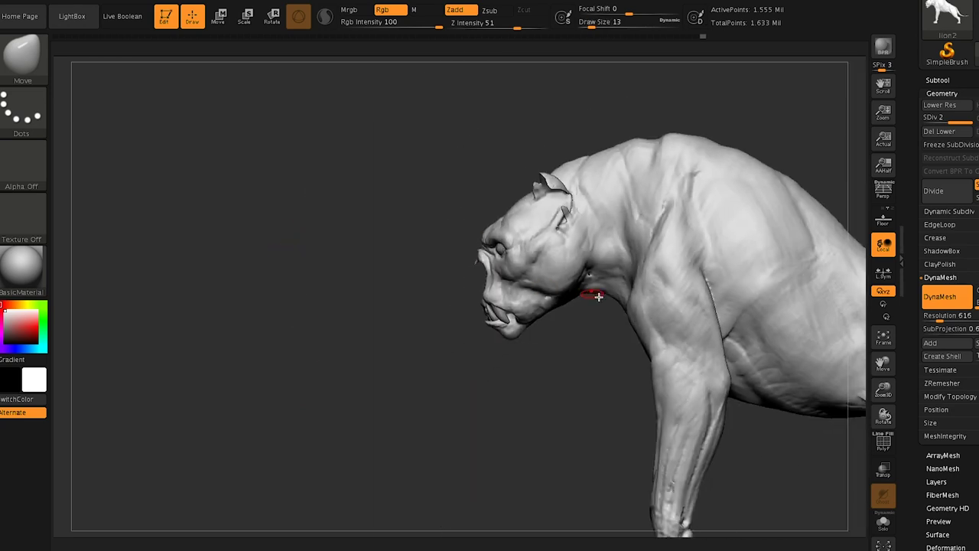
key("s")
left_click_drag(597, 300, 610, 300)
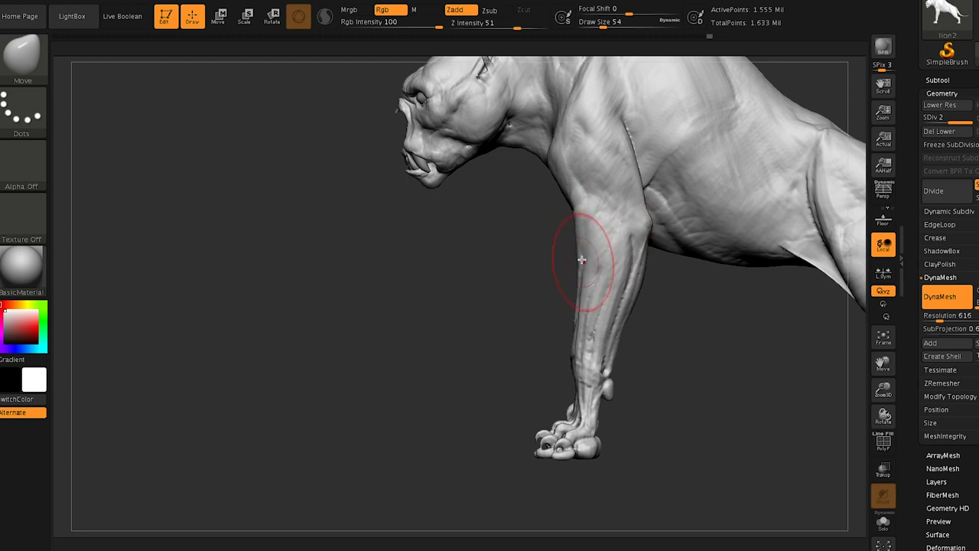
left_click_drag(723, 219, 749, 228)
Build up a spine ridge along the back from the tail base towards the shoulders with ClayBuildup at draw size 17
mouse_move(749, 228)
right_mouse_down("ctrl")
mouse_move(689, 184)
mouse_move(630, 202)
mouse_move(613, 252)
mouse_move(618, 268)
right_mouse_up("ctrl")
mouse_move(666, 192)
right_mouse_down()
mouse_move(683, 205)
mouse_move(673, 209)
mouse_move(677, 327)
right_mouse_up()
key("b")
key("c")
key("b")
key("s")
left_click_drag(674, 252, 666, 252)
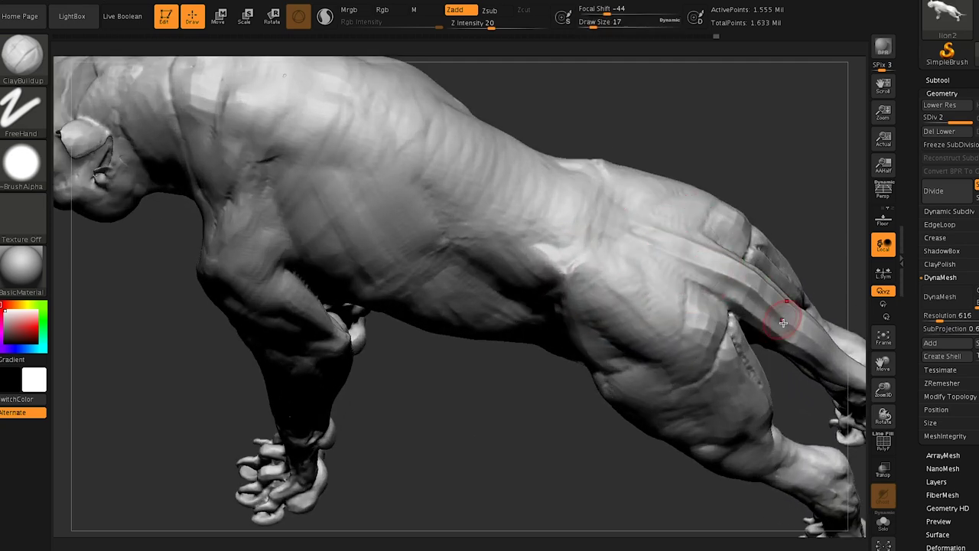
left_click_drag(784, 320, 744, 297)
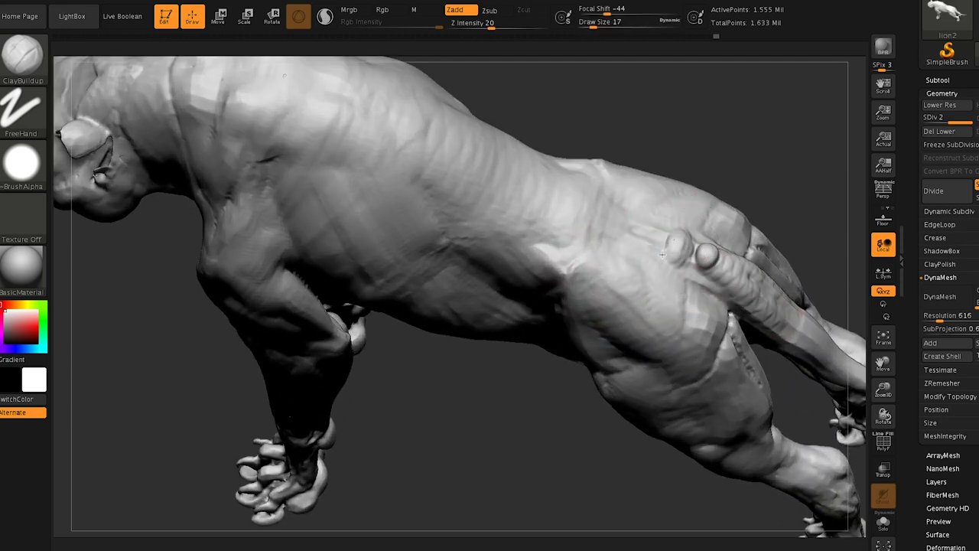
left_click_drag(556, 185, 510, 178)
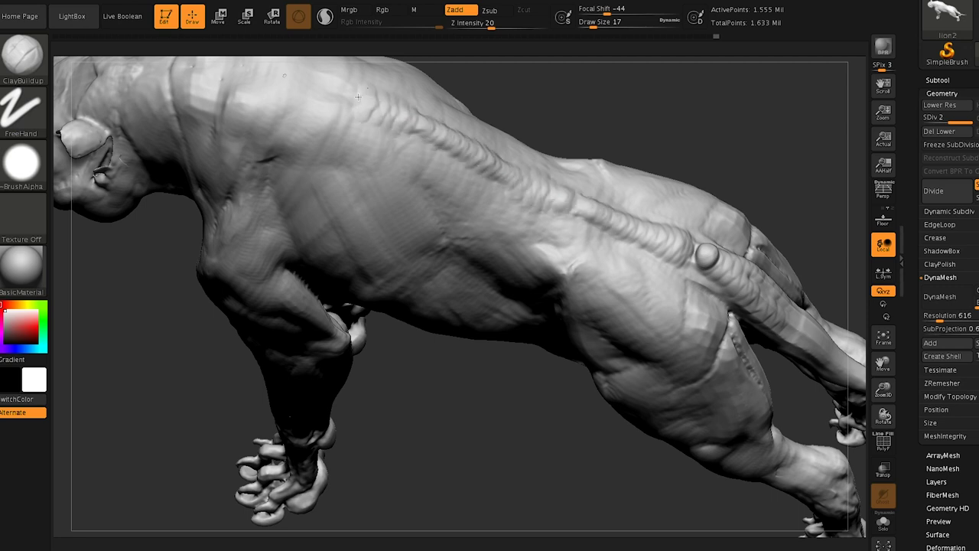
mouse_move(354, 93)
left_mouse_down()
mouse_move(548, 202)
mouse_move(689, 246)
left_mouse_up()
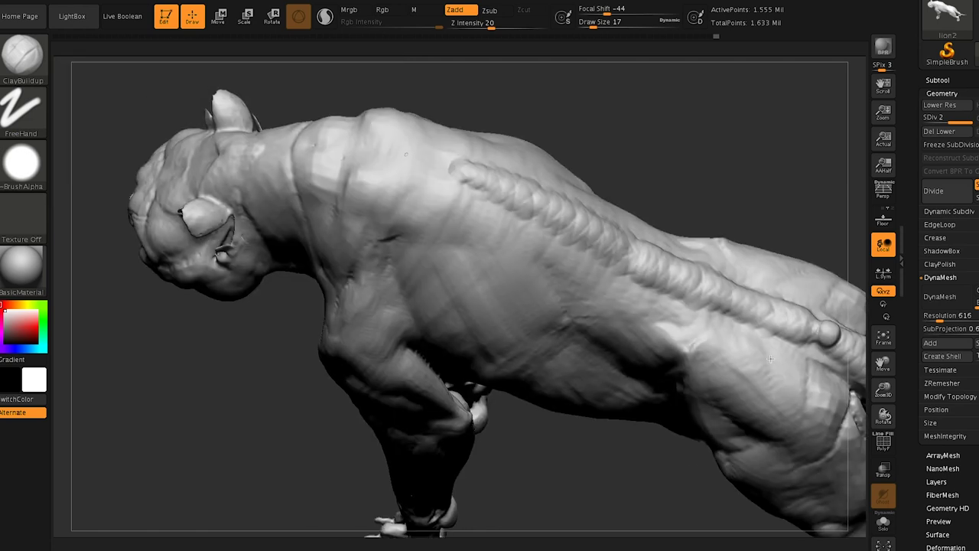
Extend the spine ridge over the shoulders towards the neck with ClayBuildup, raising the draw size to 31
mouse_move(771, 358)
right_mouse_down()
mouse_move(766, 413)
mouse_move(735, 406)
right_mouse_up()
left_click_drag(545, 202, 529, 206)
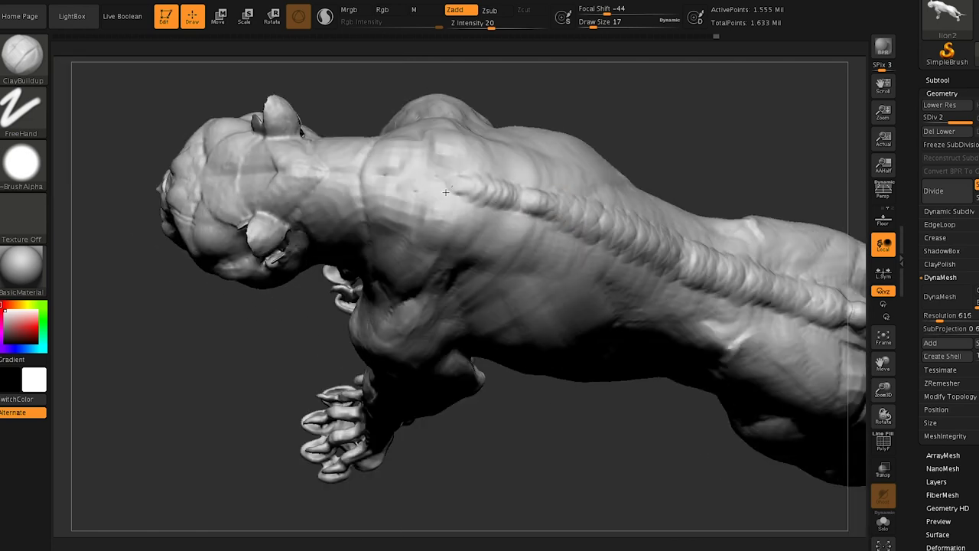
mouse_move(399, 178)
left_mouse_down()
mouse_move(354, 183)
mouse_move(421, 180)
left_mouse_up()
left_click_drag(495, 189, 528, 204)
mouse_move(531, 253)
right_mouse_down()
mouse_move(534, 209)
mouse_move(560, 229)
right_mouse_up()
key("s")
left_click_drag(563, 229, 535, 213)
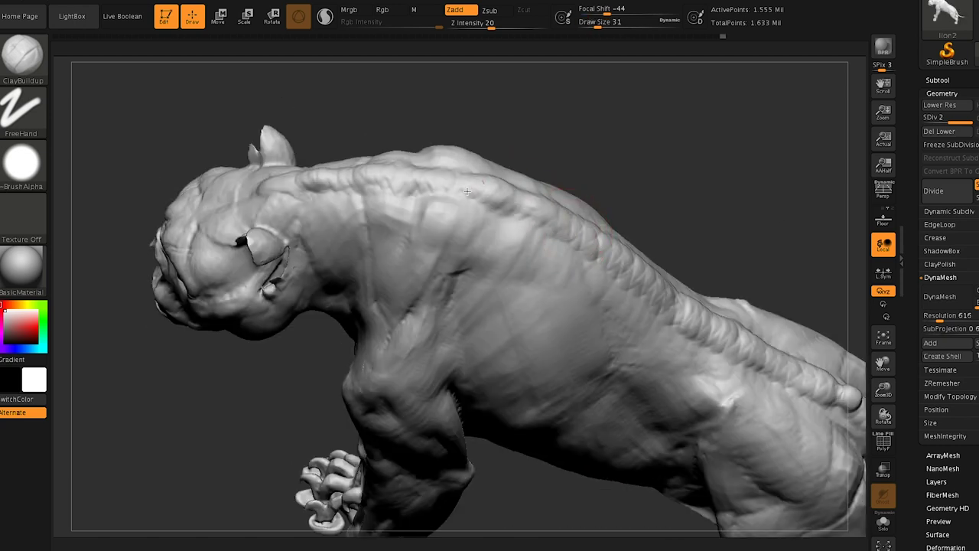
Build up the back of the neck and blend it into the spine ridge with ClayBuildup at draw size 27
right_click_drag(275, 190, 271, 197)
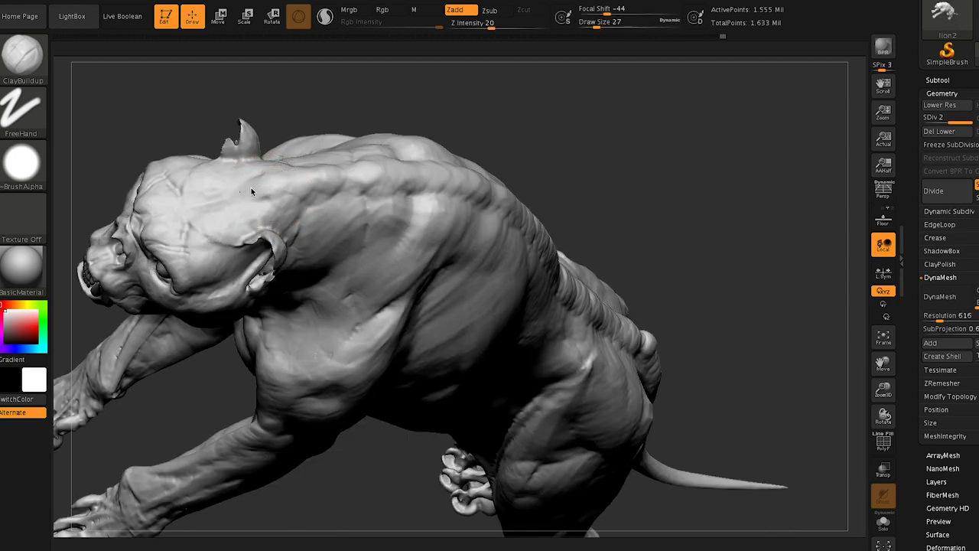
left_click_drag(355, 195, 300, 199)
left_click_drag(345, 196, 453, 202)
right_click_drag(452, 203, 579, 259)
mouse_move(551, 240)
left_mouse_down()
mouse_move(497, 211)
mouse_move(333, 222)
left_mouse_up()
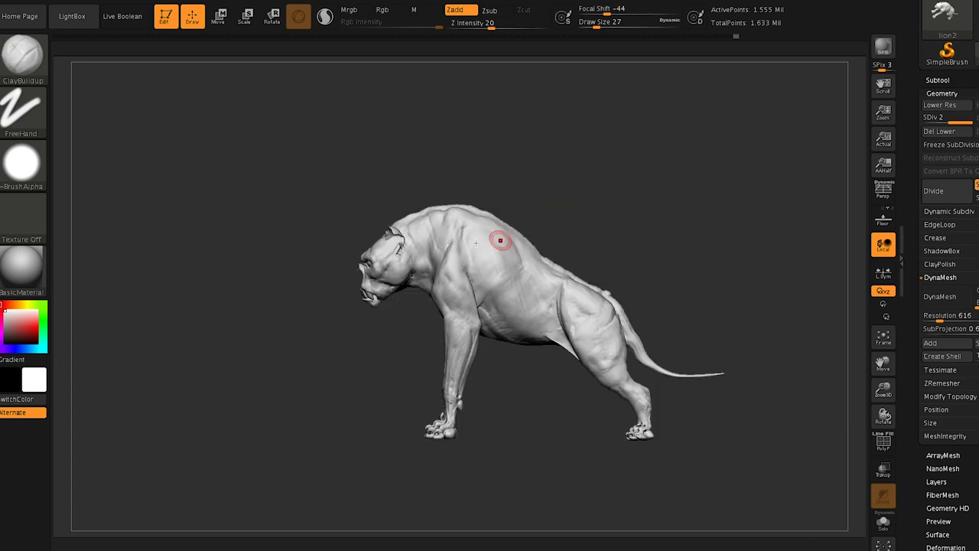
Adjust the profile of the neck and upper back with the Move brush at draw size 23
left_click_drag(337, 375, 398, 368)
mouse_move(436, 230)
right_mouse_down("ctrl")
mouse_move(435, 168)
mouse_move(412, 230)
right_mouse_up("ctrl")
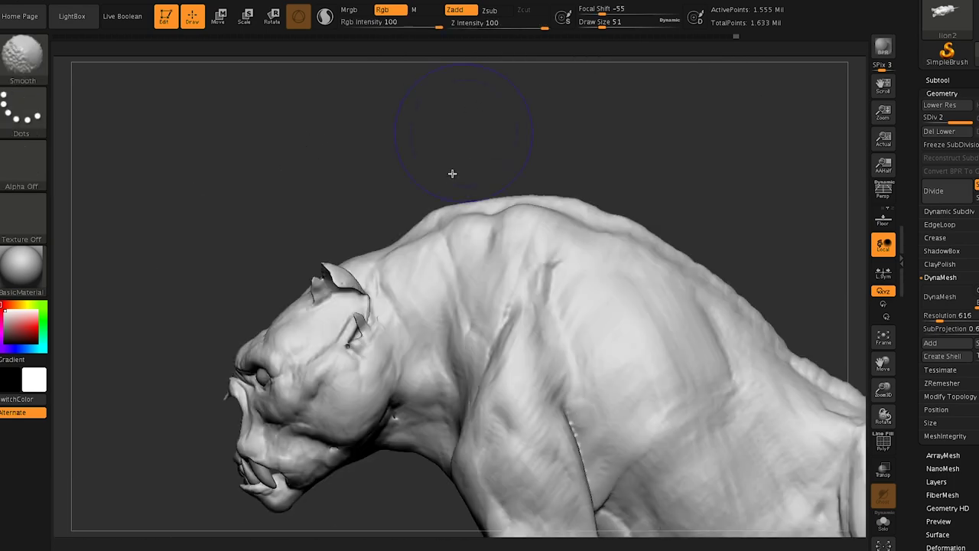
key("b")
key("m")
key("v")
key("s")
left_click_drag(402, 237, 394, 237)
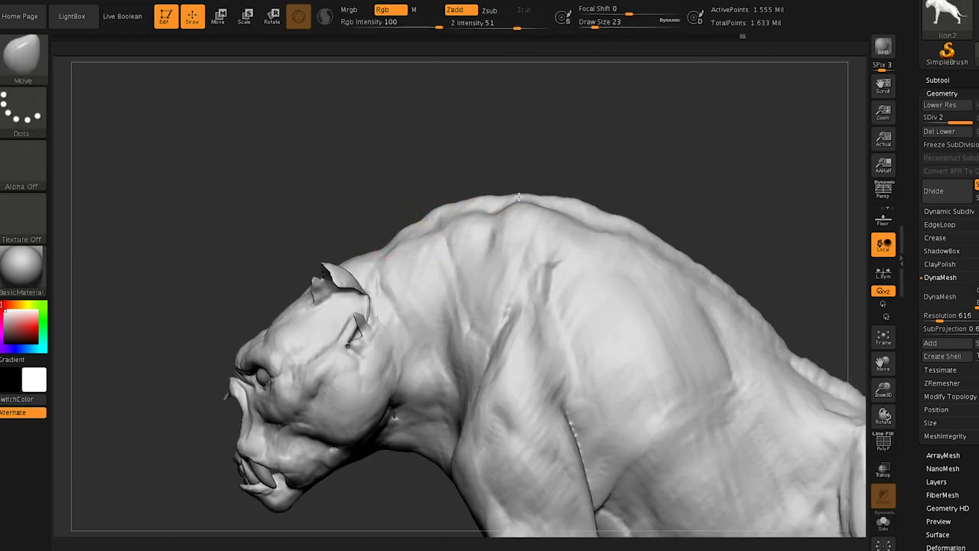
Adjust the shape of the foreleg with the Move brush at draw size 101
right_click_drag(659, 238, 625, 216, "ctrl")
right_click_drag(666, 269, 629, 194, "alt")
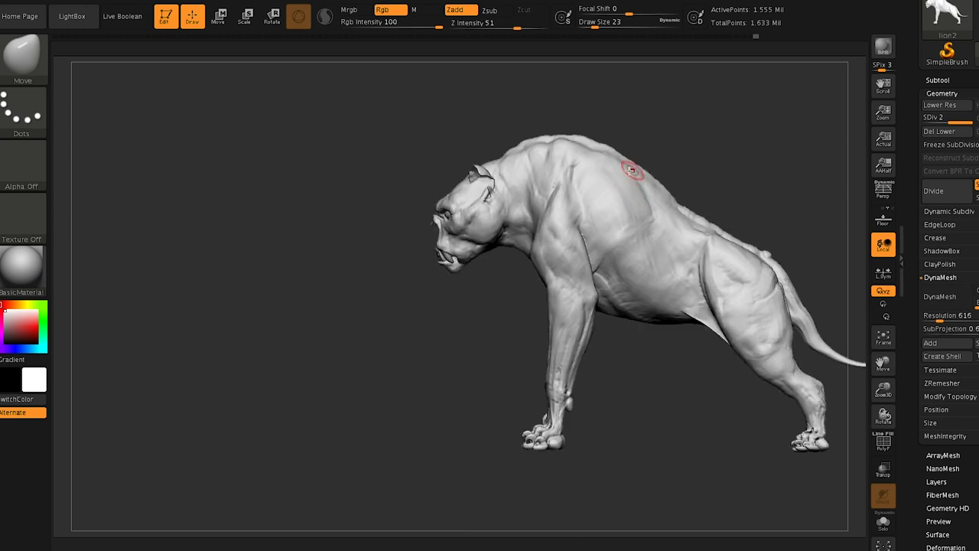
key("s")
left_click_drag(545, 312, 550, 316)
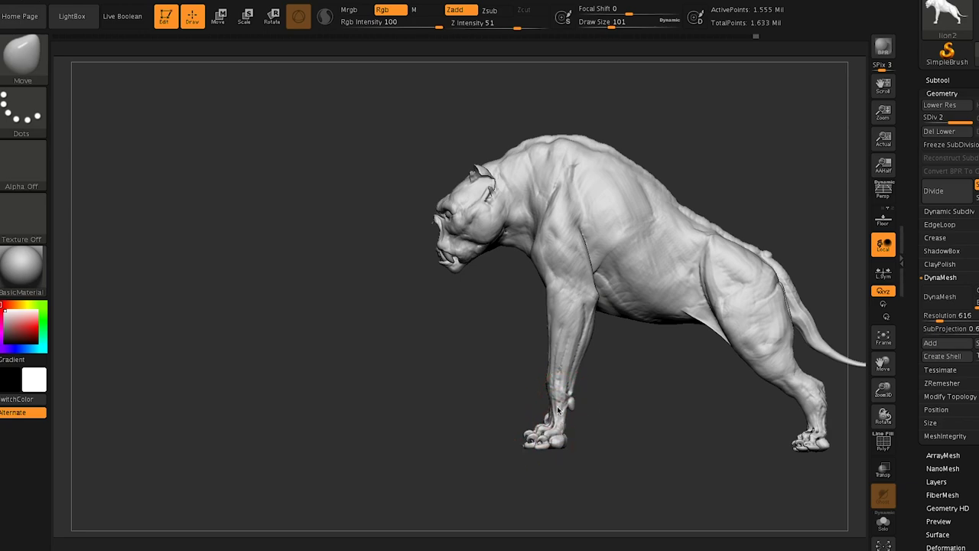
key("s")
left_click_drag(566, 389, 553, 390)
Adjust the width and outline of the shoulders from the front with the Move brush at draw size 80
right_click_drag(554, 391, 515, 384)
right_click_drag(632, 353, 721, 356)
scroll(586, 287, "up", 5)
key("s")
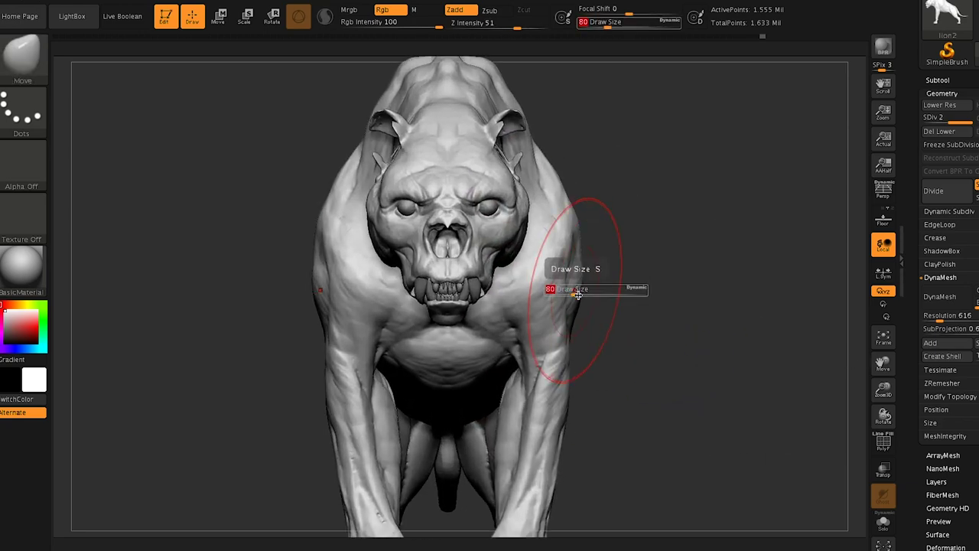
left_click_drag(558, 186, 541, 153)
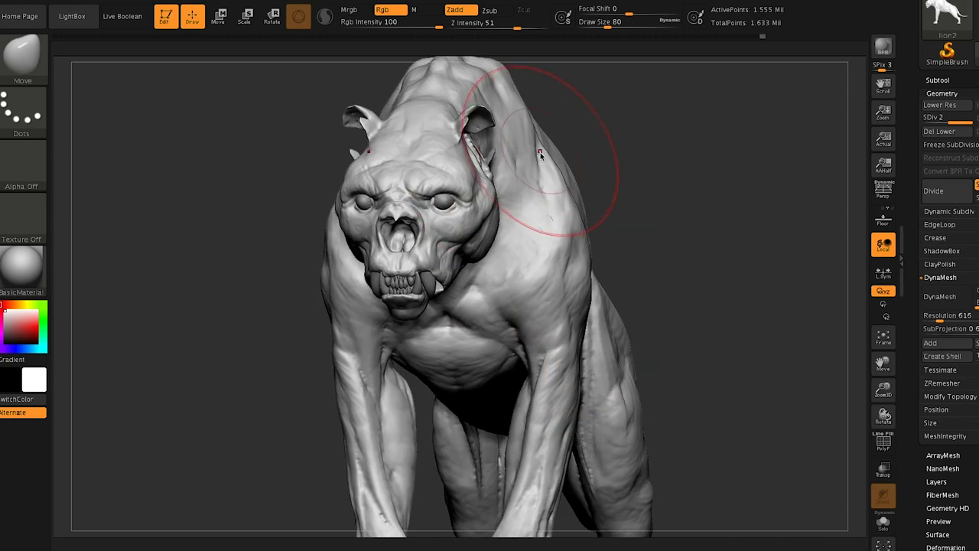
mouse_move(499, 167)
right_mouse_down("shift")
mouse_move(528, 156)
mouse_move(388, 106)
mouse_move(401, 180)
mouse_move(420, 155)
right_mouse_up("shift")
Thicken the thin ears with the Inflate brush
key("s")
mouse_move(420, 147)
left_mouse_down()
mouse_move(392, 145)
mouse_move(438, 181)
mouse_move(422, 148)
mouse_move(454, 125)
mouse_move(467, 157)
left_mouse_up()
key("s")
key("b")
key("i")
key("n")
mouse_move(467, 158)
right_mouse_down("ctrl")
mouse_move(441, 135)
mouse_move(463, 134)
mouse_move(454, 122)
mouse_move(468, 222)
right_mouse_up("ctrl")
Reshape the ears with the Move brush at draw size 18
key("b")
key("m")
key("v")
key("s")
left_click_drag(455, 124, 441, 113)
key("s")
mouse_move(460, 105)
left_mouse_down()
mouse_move(465, 124)
mouse_move(455, 119)
mouse_move(482, 135)
left_mouse_up()
left_click_drag(427, 130, 434, 138)
left_click_drag(492, 178, 487, 181)
left_click_drag(489, 159, 479, 190, "shift")
right_click_drag(466, 179, 405, 164, "shift")
right_click_drag(362, 278, 607, 91, "alt")
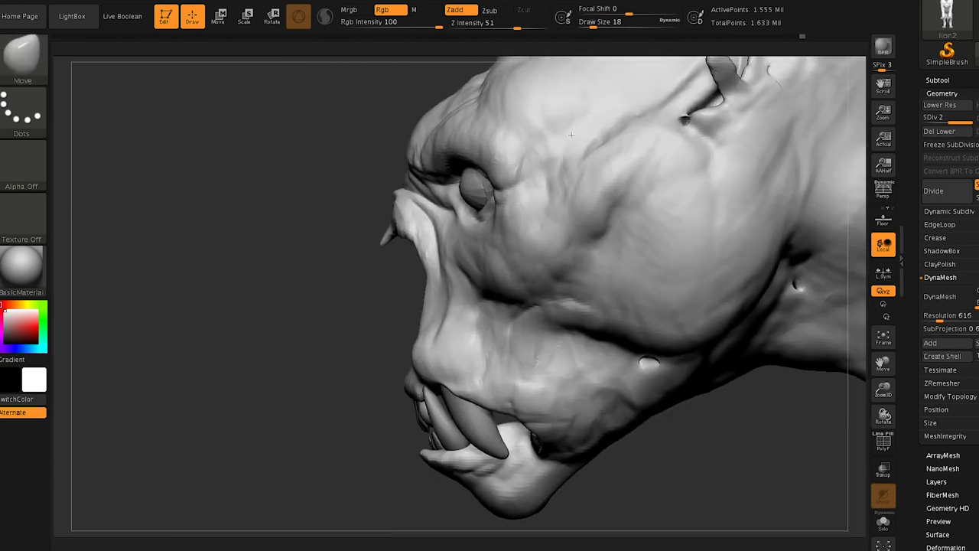
Adjust the front of the muzzle and the nose with the Move brush, setting the draw size to 17
key("s")
left_click_drag(428, 322, 395, 334)
right_click_drag(383, 343, 442, 353)
key("s")
left_click_drag(382, 350, 375, 350)
right_click_drag(370, 347, 405, 334)
key("b")
key("d")
key("Escape")
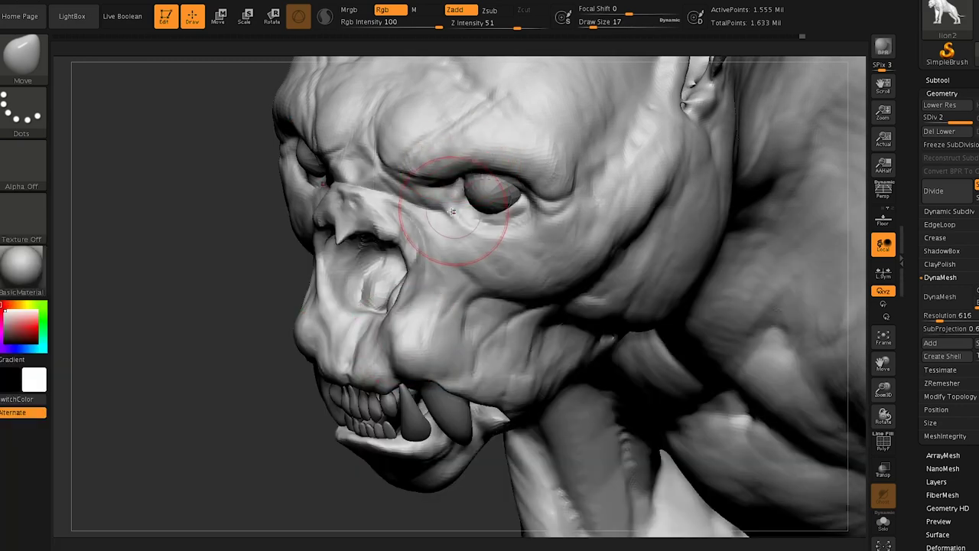
Raise a thin eyelid rim around the eyes with the Standard brush at draw size 3
key("b")
key("s")
key("t")
key("s")
left_click_drag(404, 300, 398, 301)
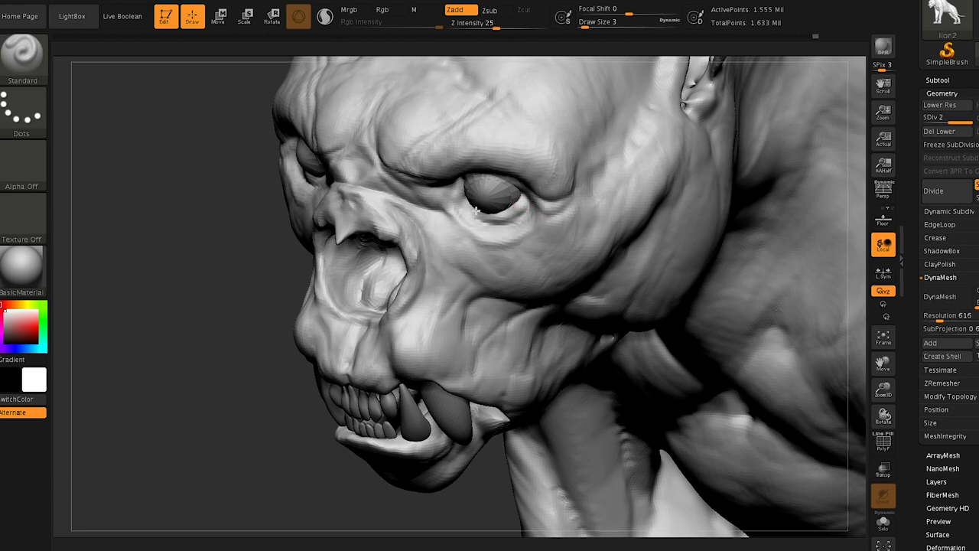
right_click_drag(480, 188, 521, 185)
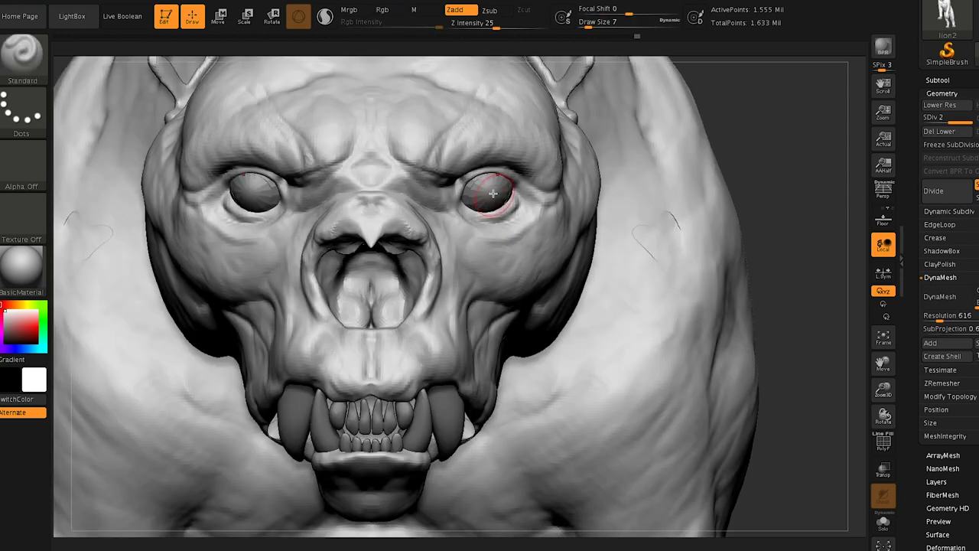
Subdivide the eyeballs once and carve vertical slit pupils into them with the Standard brush
key("ctrl")
key("d")
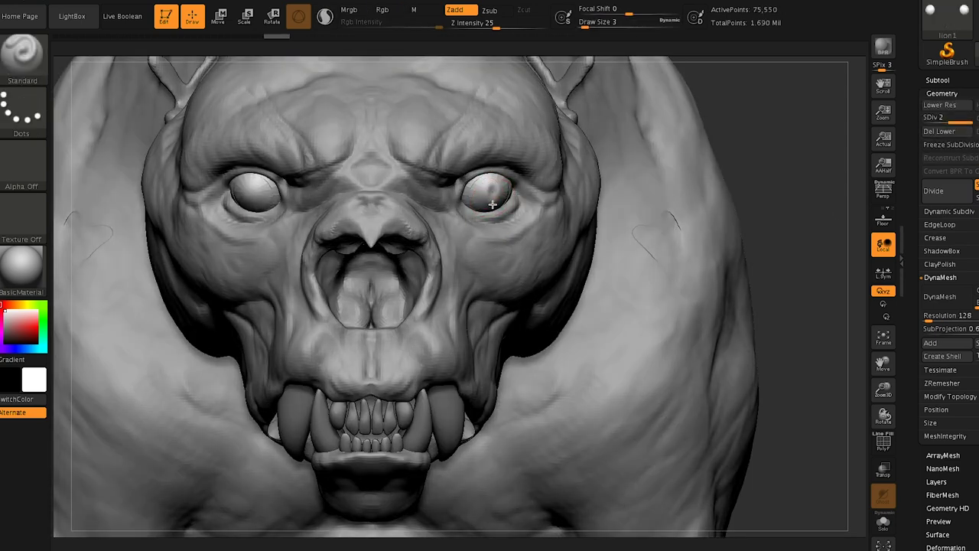
key("ctrl")
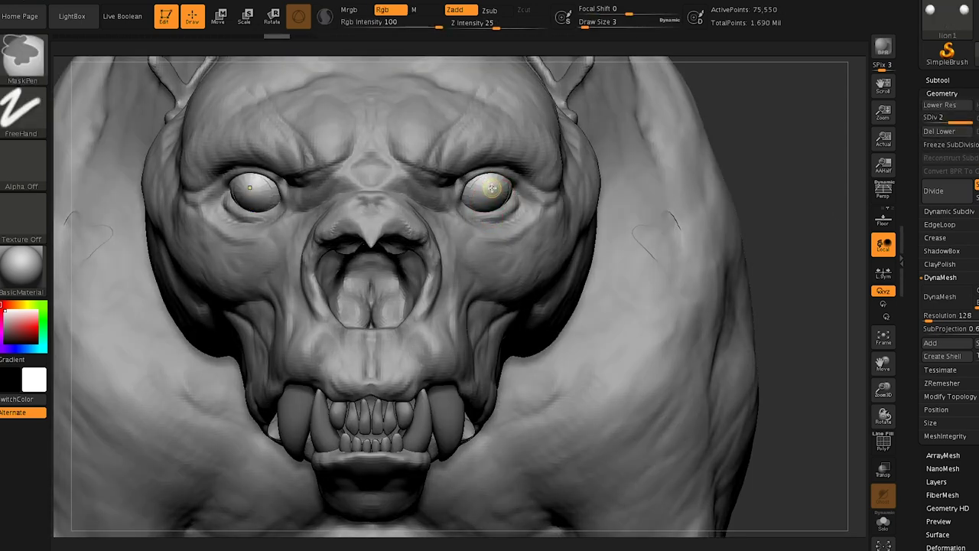
key("ctrl+z")
left_click_drag(490, 182, 489, 188)
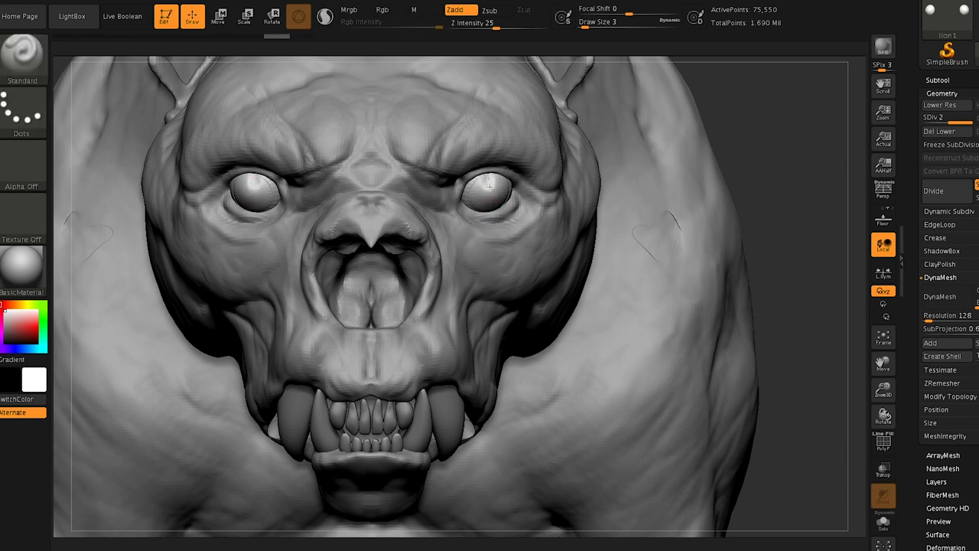
key("s")
left_click_drag(493, 185, 491, 193)
Switch back to the lion body and adjust the nasal opening and muzzle with the Move brush
left_click(523, 164, "alt")
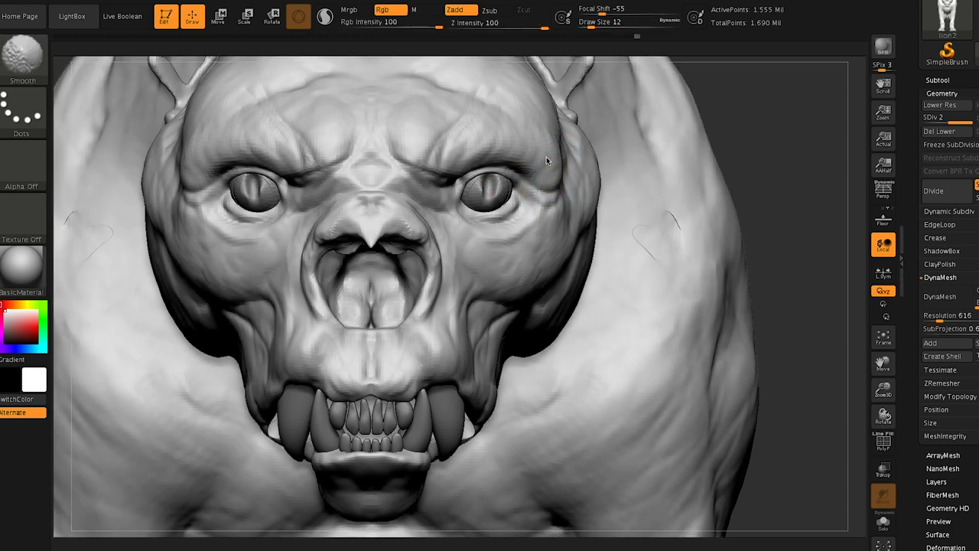
key("b")
key("m")
key("v")
key("s")
mouse_move(434, 256)
left_mouse_down()
mouse_move(450, 260)
mouse_move(426, 280)
left_mouse_up()
key("s")
left_click_drag(418, 312, 406, 318)
right_click_drag(436, 307, 386, 291)
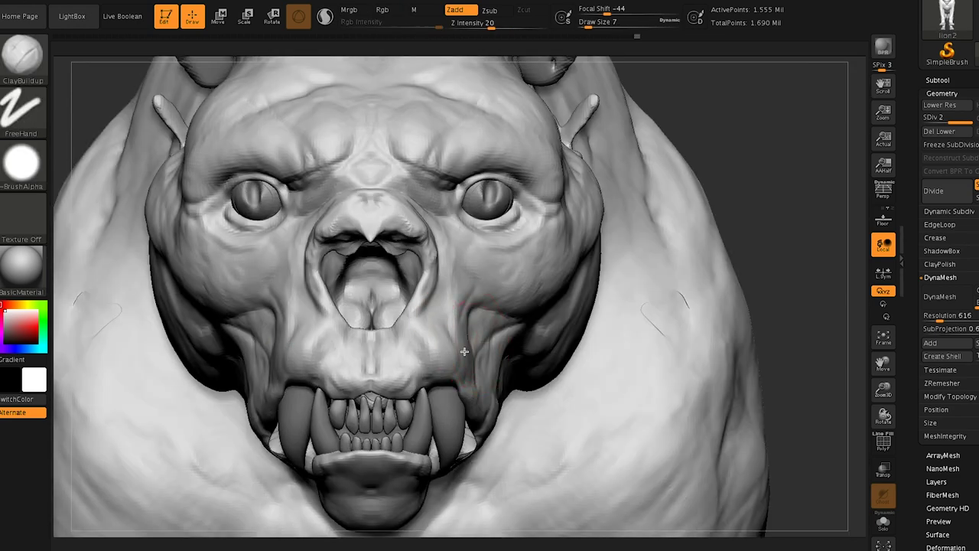
Build up folds beside the muzzle and over the cheek with ClayBuildup at draw size 7
mouse_move(454, 349)
left_mouse_down()
mouse_move(438, 351)
mouse_move(453, 359)
mouse_move(431, 341)
mouse_move(433, 358)
left_mouse_up()
key("s")
key("s")
left_click_drag(461, 370, 449, 381)
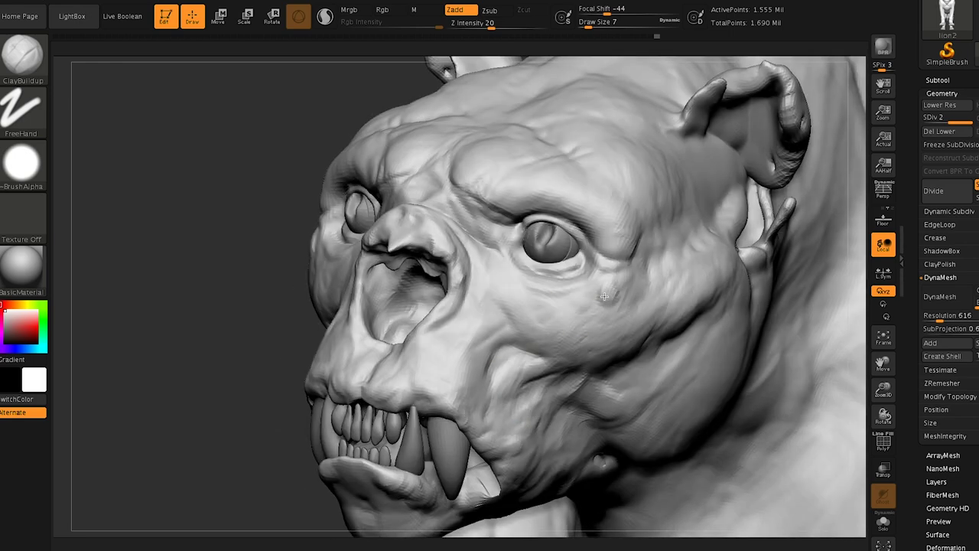
mouse_move(605, 296)
left_mouse_down()
mouse_move(569, 313)
mouse_move(538, 299)
mouse_move(555, 315)
mouse_move(603, 319)
mouse_move(559, 339)
mouse_move(531, 309)
left_mouse_up()
Fill out the area below the eye and the side of the muzzle with ClayBuildup at draw size 11
key("s")
left_click_drag(526, 304, 515, 304)
key("s")
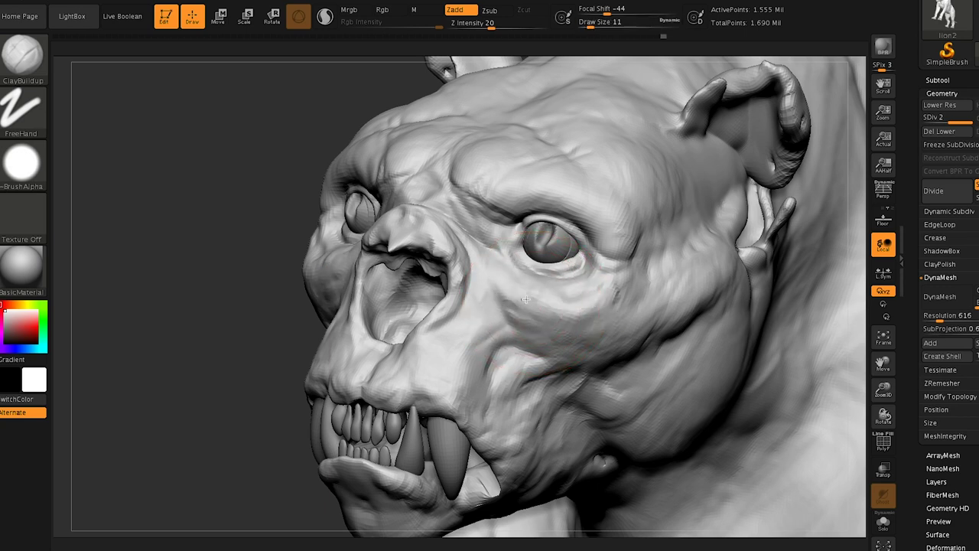
left_click_drag(560, 353, 516, 355)
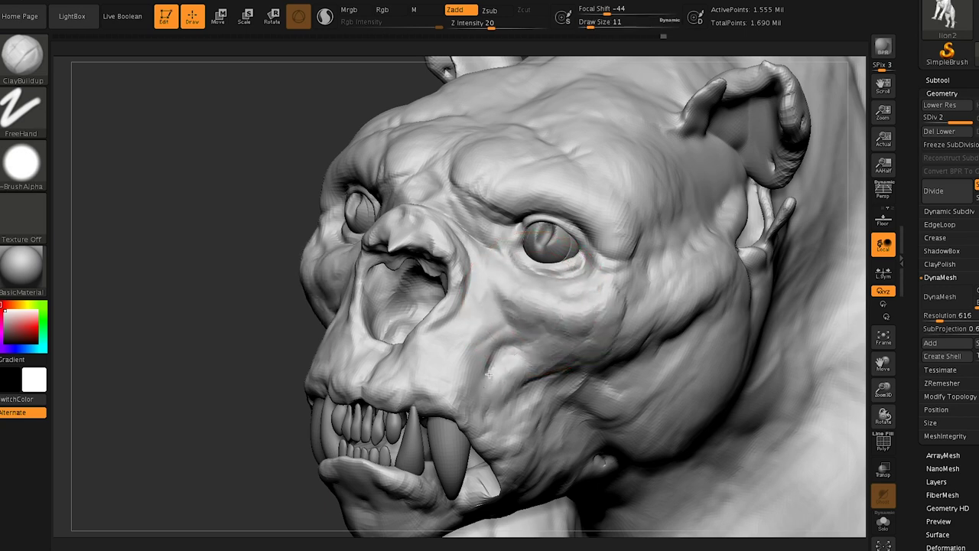
mouse_move(476, 386)
left_mouse_down()
mouse_move(463, 337)
mouse_move(471, 317)
mouse_move(440, 315)
left_mouse_up()
left_click_drag(458, 363, 504, 305)
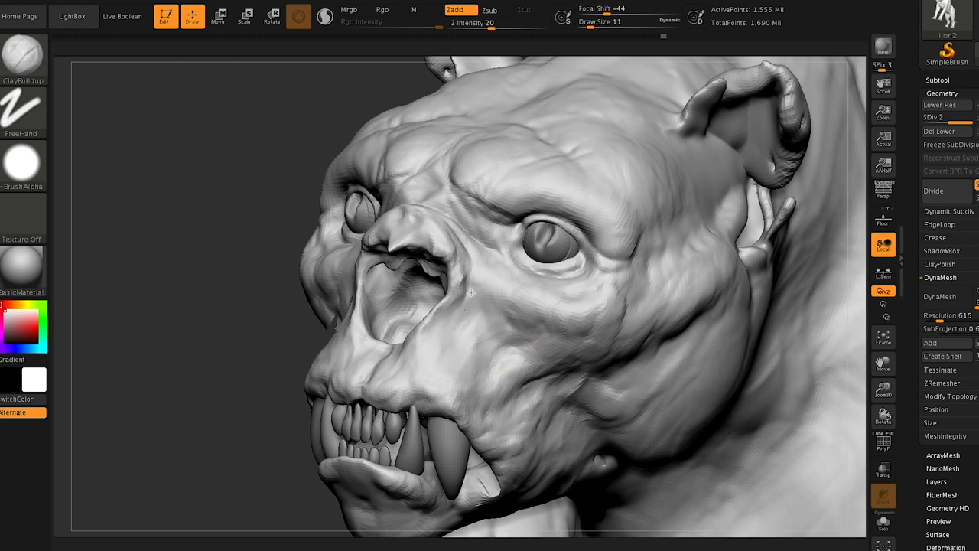
left_click_drag(446, 321, 533, 369)
Build up the lower cheek and the brow above the eye with ClayBuildup at draw size 11
right_click_drag(647, 379, 663, 330)
mouse_move(624, 409)
left_mouse_down()
mouse_move(583, 398)
mouse_move(601, 365)
left_mouse_up()
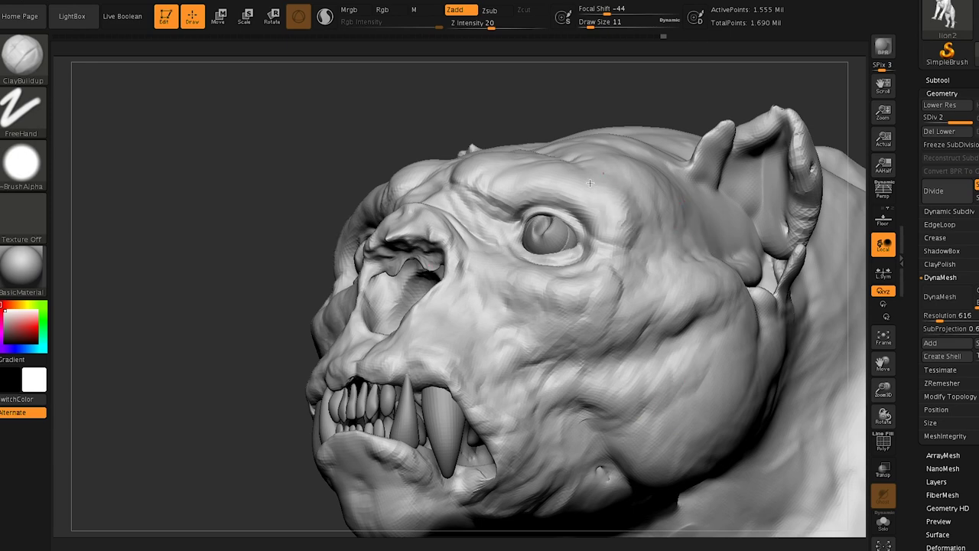
left_click_drag(582, 184, 476, 190)
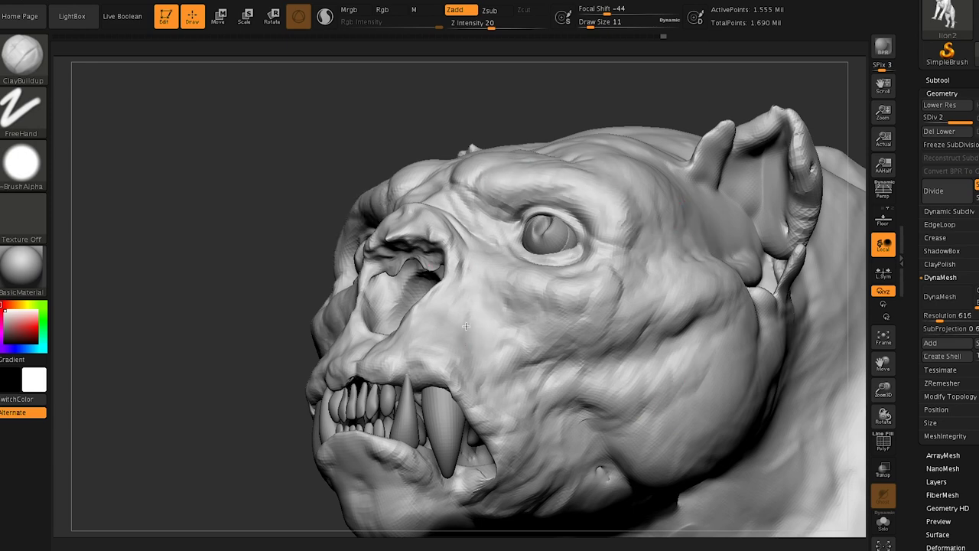
Build up flesh along the underside of the jaw and down the throat with ClayBuildup at draw size 11
mouse_move(536, 406)
right_mouse_down()
mouse_move(590, 273)
mouse_move(678, 317)
right_mouse_up()
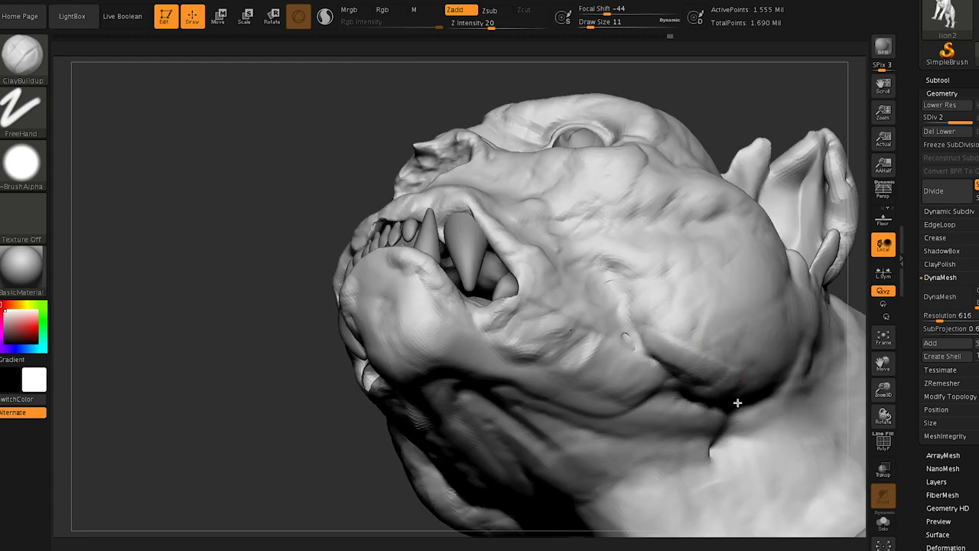
mouse_move(714, 384)
left_mouse_down()
mouse_move(658, 287)
mouse_move(619, 294)
mouse_move(572, 400)
mouse_move(478, 331)
mouse_move(382, 337)
mouse_move(432, 339)
mouse_move(649, 406)
left_mouse_up()
right_click_drag(689, 451, 725, 411)
mouse_move(720, 411)
left_mouse_down()
mouse_move(691, 429)
mouse_move(588, 375)
mouse_move(750, 400)
left_mouse_up()
mouse_move(735, 413)
right_mouse_down("ctrl")
mouse_move(676, 459)
mouse_move(768, 373)
mouse_move(695, 319)
mouse_move(681, 336)
mouse_move(706, 335)
mouse_move(680, 233)
mouse_move(664, 287)
mouse_move(636, 260)
mouse_move(670, 264)
mouse_move(681, 237)
right_mouse_up("ctrl")
right_click_drag(681, 237, 606, 244, "ctrl")
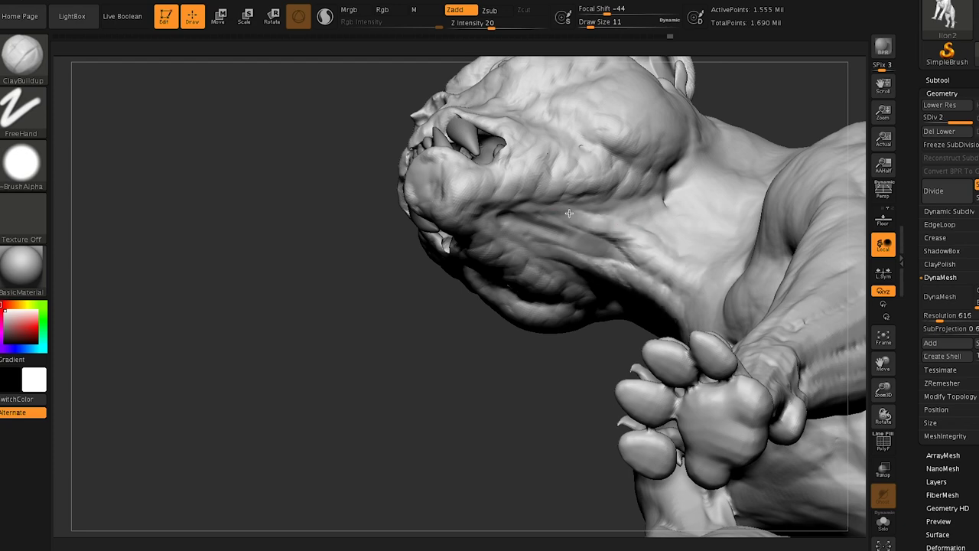
mouse_move(646, 241)
right_mouse_down()
mouse_move(667, 215)
mouse_move(699, 255)
right_mouse_up()
mouse_move(682, 234)
left_mouse_down()
mouse_move(666, 244)
mouse_move(730, 294)
left_mouse_up()
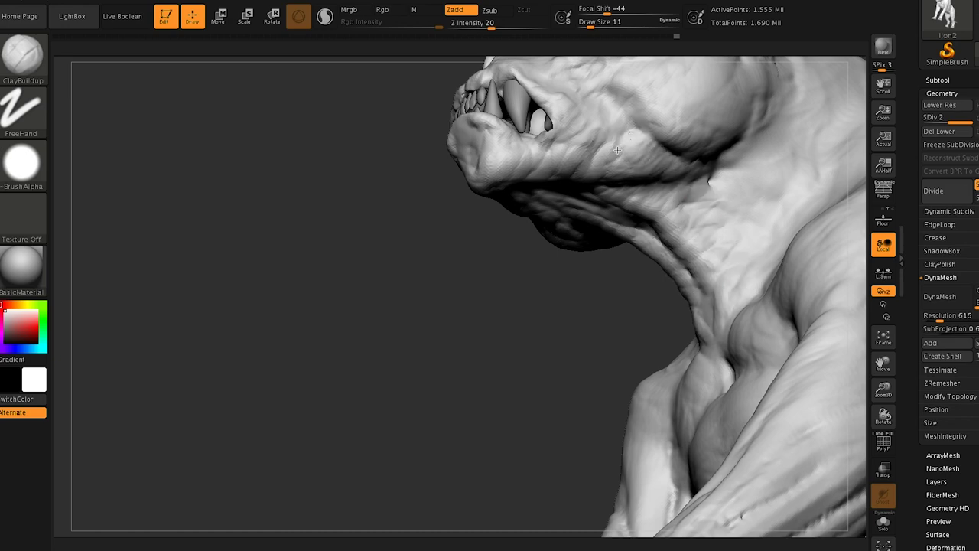
Adjust the shape of the hindquarters with the Move brush at draw size 154
right_click_drag(612, 102, 624, 258)
key("b")
key("m")
key("v")
key("s")
mouse_move(645, 257)
left_mouse_down()
mouse_move(683, 258)
mouse_move(672, 240)
left_mouse_up()
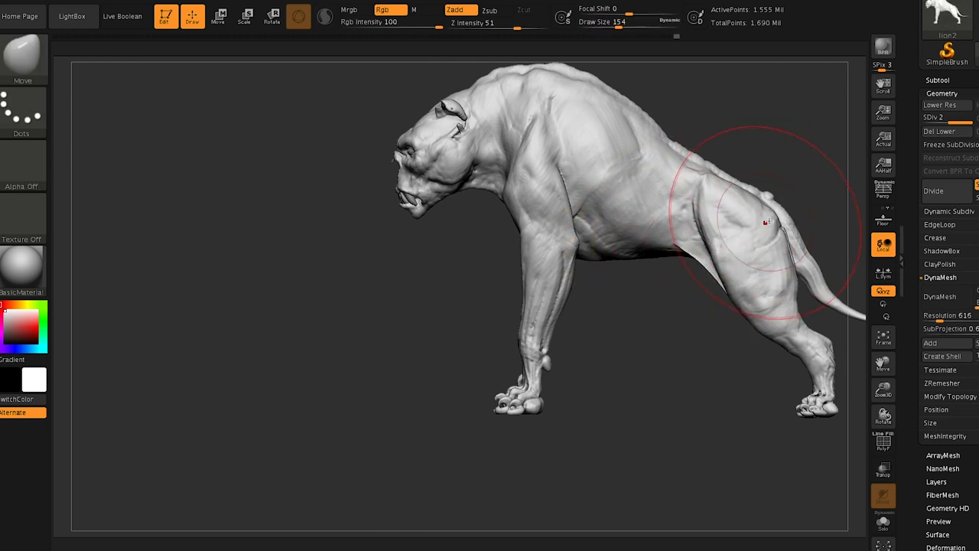
left_click_drag(770, 220, 764, 213)
Build up the hind thigh from knee to hip with the ClayBuildup brush at draw size 20
right_click_drag(736, 236, 654, 248, "ctrl")
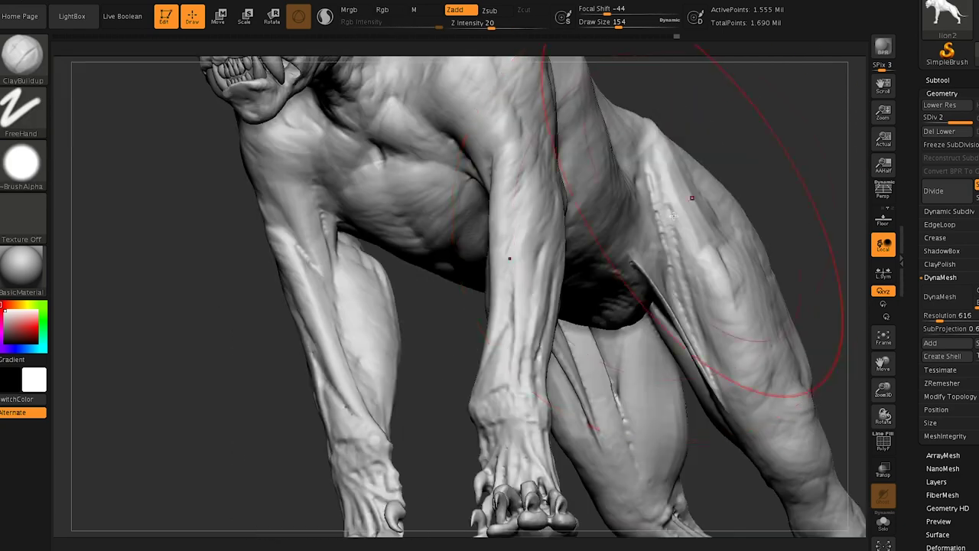
key("s")
mouse_move(693, 216)
left_mouse_down()
mouse_move(662, 216)
mouse_move(713, 334)
left_mouse_up()
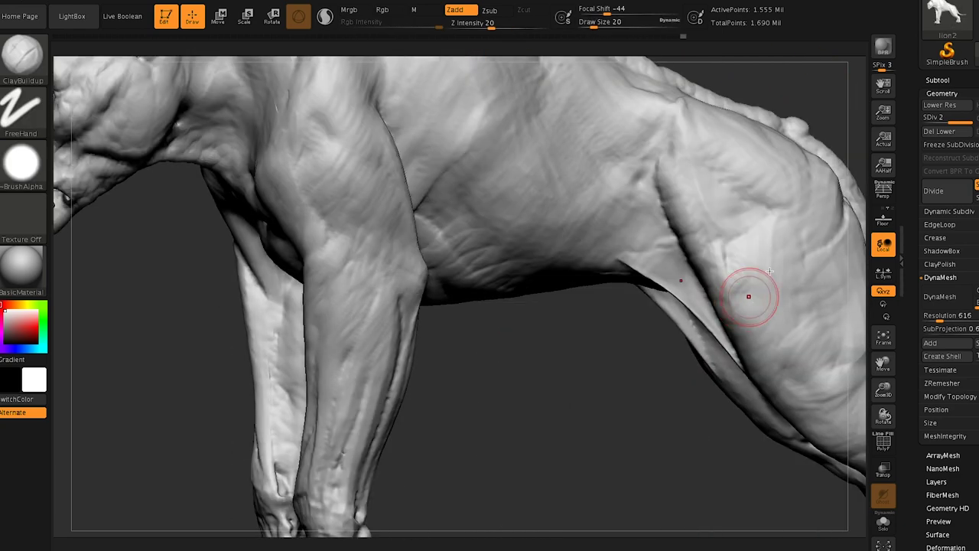
mouse_move(747, 291)
left_mouse_down()
mouse_move(727, 279)
mouse_move(688, 156)
left_mouse_up()
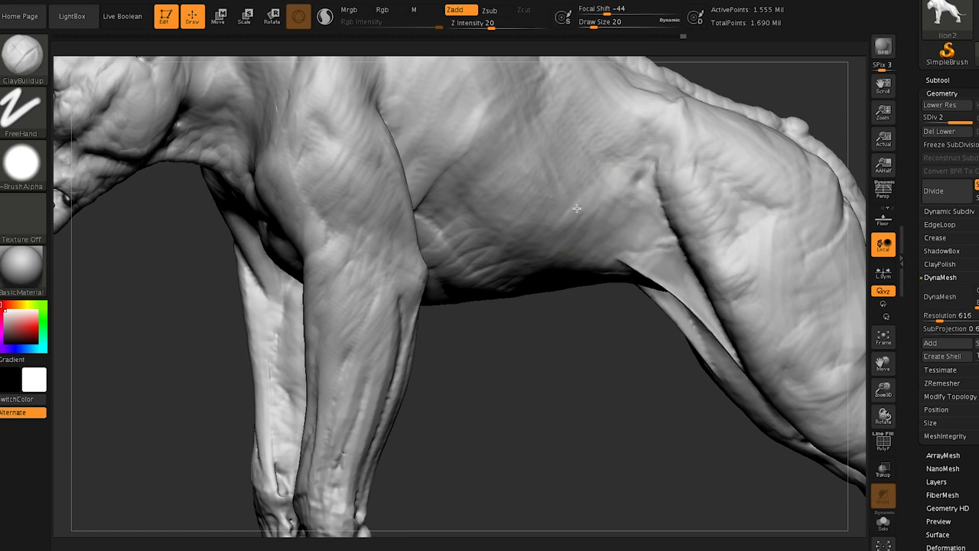
Add flesh across the ribcage, front shoulder and upper foreleg with ClayBuildup at draw size 20
mouse_move(479, 126)
left_mouse_down()
mouse_move(417, 185)
mouse_move(375, 164)
mouse_move(334, 166)
left_mouse_up()
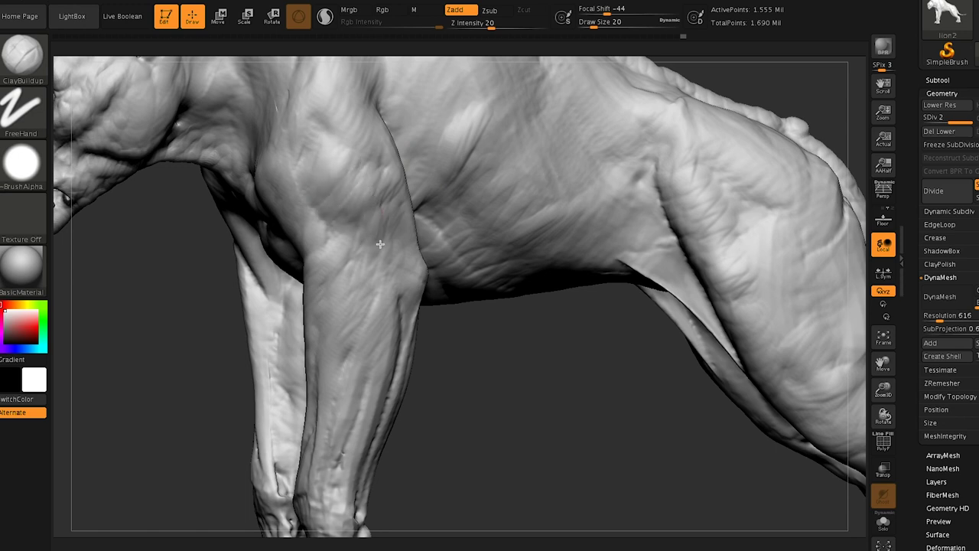
left_click_drag(355, 270, 394, 274)
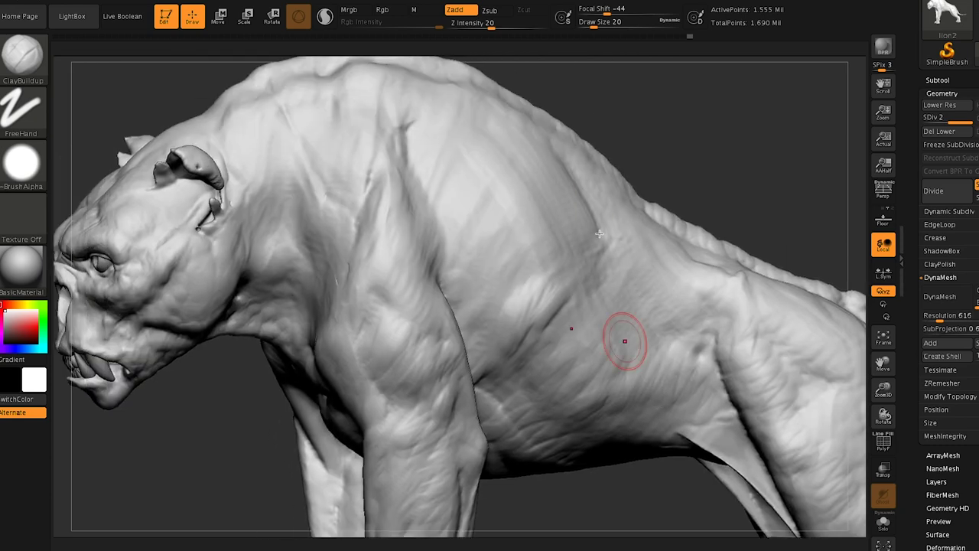
right_click_drag(620, 344, 566, 284)
left_click_drag(433, 329, 401, 309)
Build up the point of the shoulder and the base of the neck near the withers with ClayBuildup at draw size 20
mouse_move(351, 264)
right_mouse_down()
mouse_move(462, 254)
mouse_move(473, 243)
right_mouse_up()
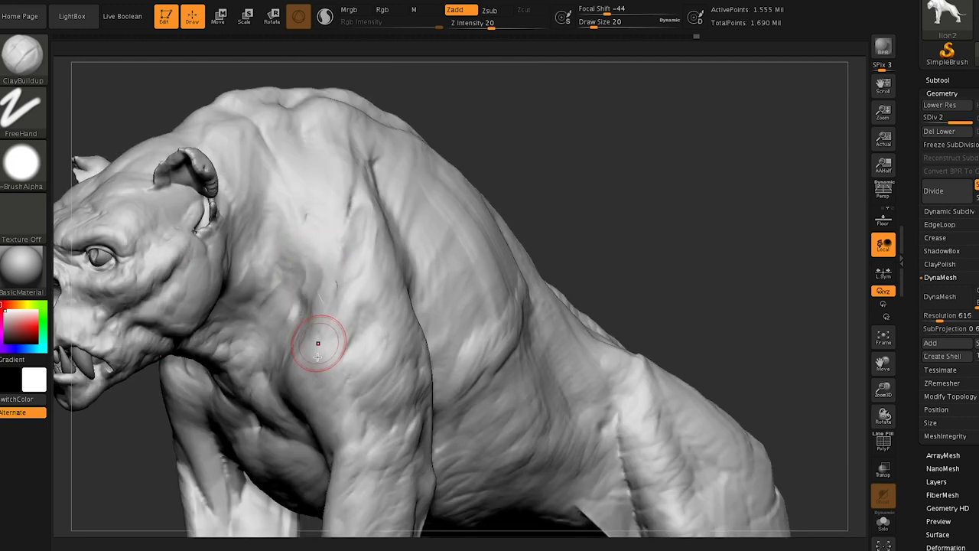
mouse_move(320, 352)
left_mouse_down()
mouse_move(302, 387)
mouse_move(335, 344)
left_mouse_up()
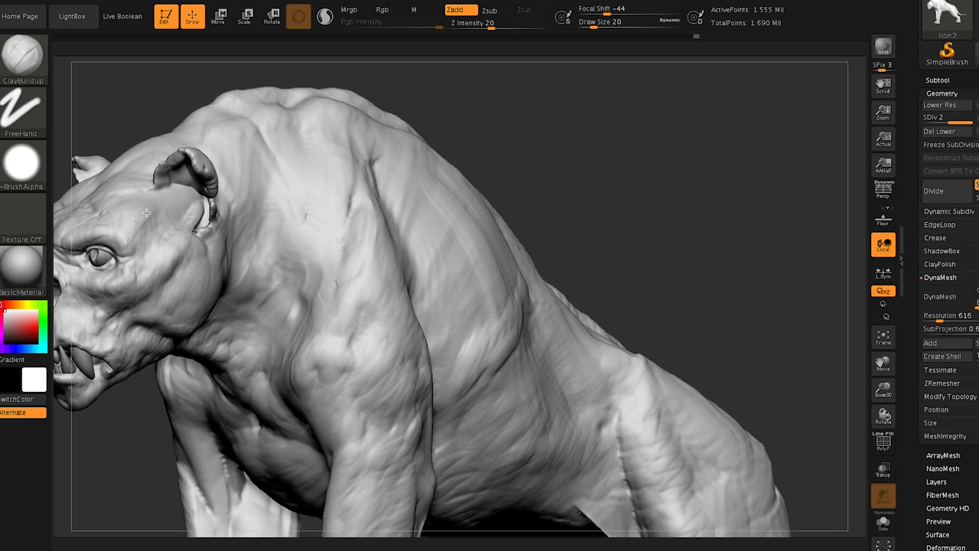
right_click_drag(319, 158, 257, 173)
left_click_drag(313, 139, 289, 110)
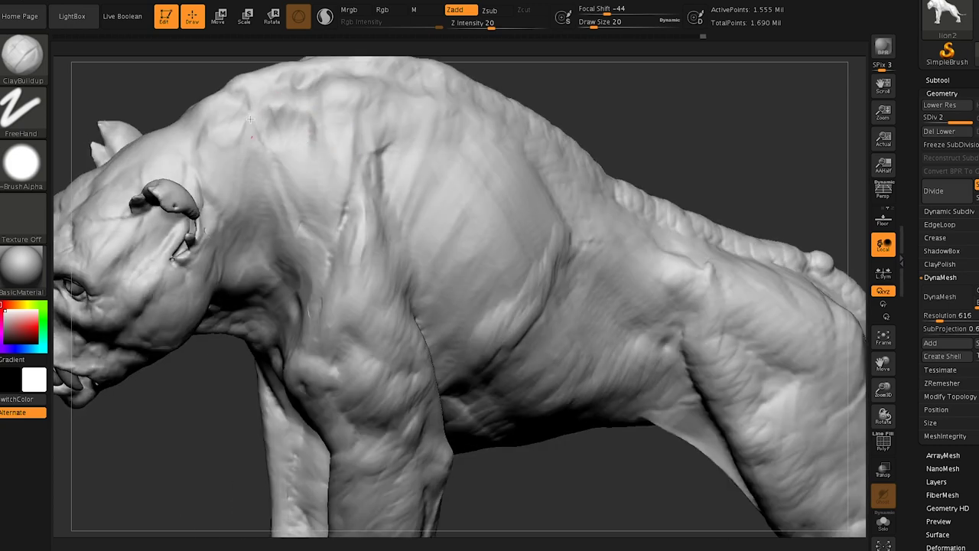
Adjust the inner corners of the eyes from the front with the Move brush at draw size 7
right_click_drag(248, 115, 165, 162)
right_click_drag(122, 133, 100, 77, "ctrl")
right_click_drag(276, 246, 334, 234, "shift")
mouse_move(528, 291)
right_mouse_down("ctrl")
mouse_move(568, 384)
mouse_move(571, 419)
right_mouse_up("ctrl")
right_click_drag(329, 248, 485, 291, "alt")
key("b")
key("m")
key("v")
key("s")
mouse_move(437, 199)
left_mouse_down()
mouse_move(422, 191)
mouse_move(458, 190)
left_mouse_up()
mouse_move(435, 183)
right_mouse_down("alt")
mouse_move(436, 196)
mouse_move(407, 214)
right_mouse_up("alt")
key("s")
mouse_move(406, 214)
left_mouse_down()
mouse_move(396, 215)
mouse_move(396, 250)
mouse_move(417, 252)
left_mouse_up()
mouse_move(399, 258)
left_mouse_down()
mouse_move(429, 264)
mouse_move(396, 265)
left_mouse_up()
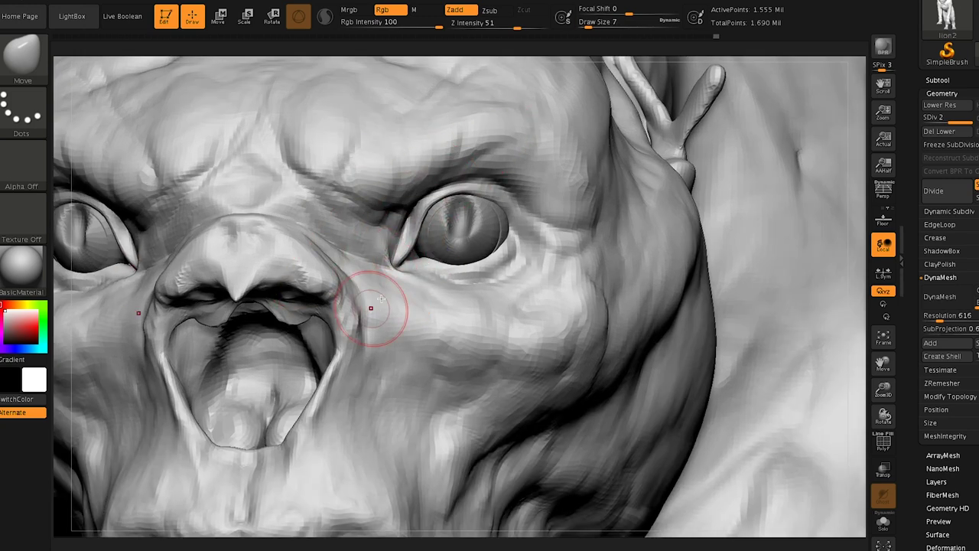
Fill out the front shoulder and upper foreleg with broad ClayBuildup strokes at draw size 90
key("f")
mouse_move(434, 240)
right_mouse_down()
mouse_move(417, 195)
mouse_move(469, 256)
right_mouse_up()
key("s")
left_click_drag(470, 295, 482, 297)
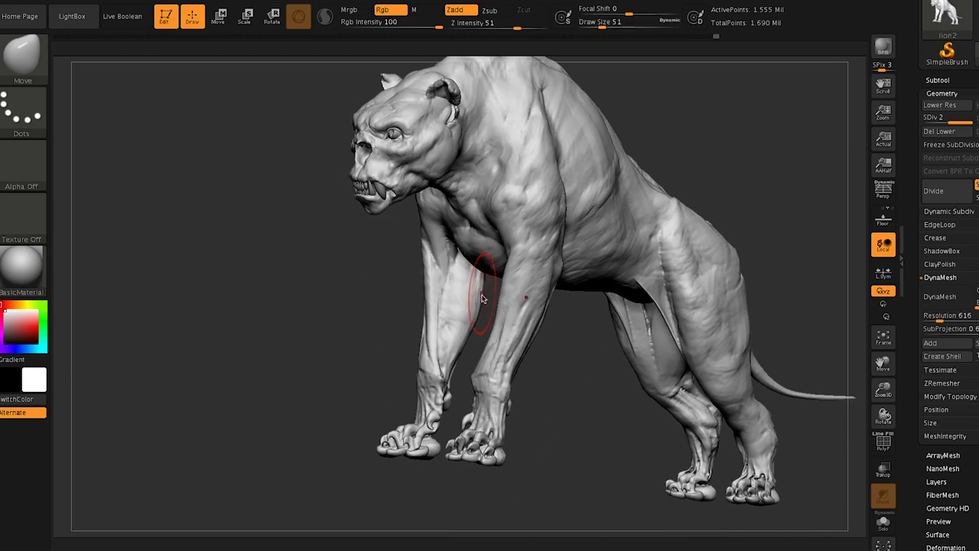
right_click_drag(462, 245, 513, 180)
mouse_move(658, 260)
right_mouse_down("ctrl")
mouse_move(620, 192)
mouse_move(582, 210)
right_mouse_up("ctrl")
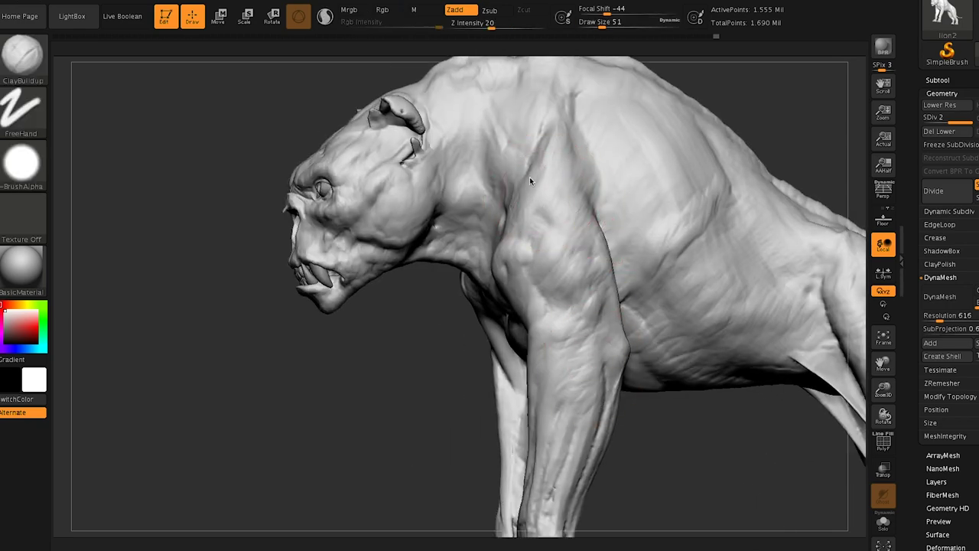
right_click_drag(540, 160, 543, 201)
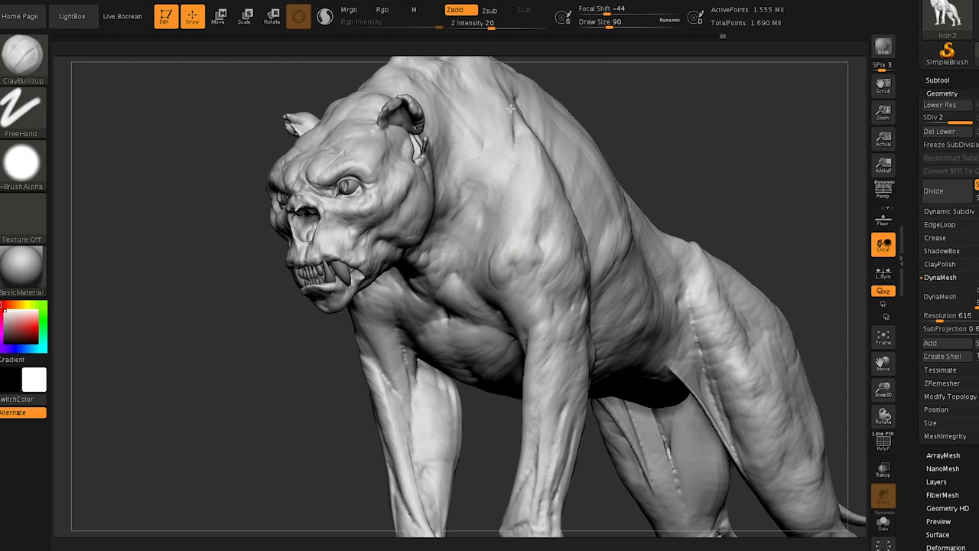
mouse_move(505, 270)
left_mouse_down()
mouse_move(514, 289)
mouse_move(478, 274)
mouse_move(528, 312)
left_mouse_up()
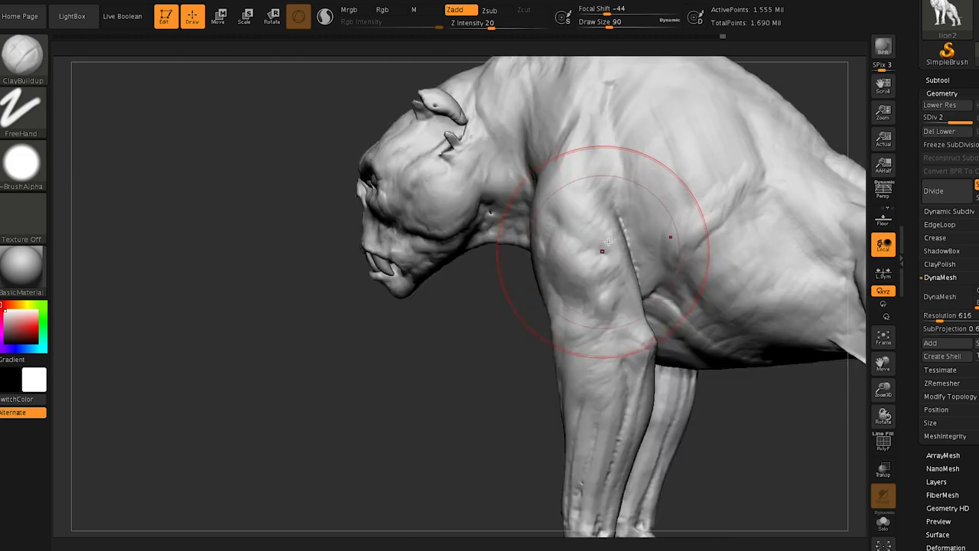
mouse_move(635, 219)
left_mouse_down()
mouse_move(612, 192)
mouse_move(585, 238)
left_mouse_up()
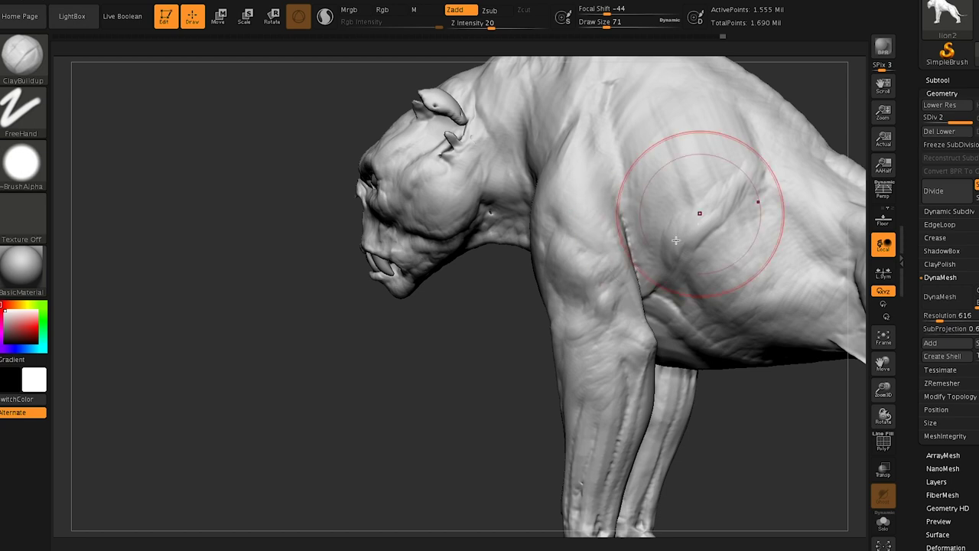
Soften the ribcage behind the shoulder and the area above the elbow with ClayBuildup, starting at draw size 71
mouse_move(694, 224)
left_mouse_down()
mouse_move(651, 249)
mouse_move(690, 185)
left_mouse_up()
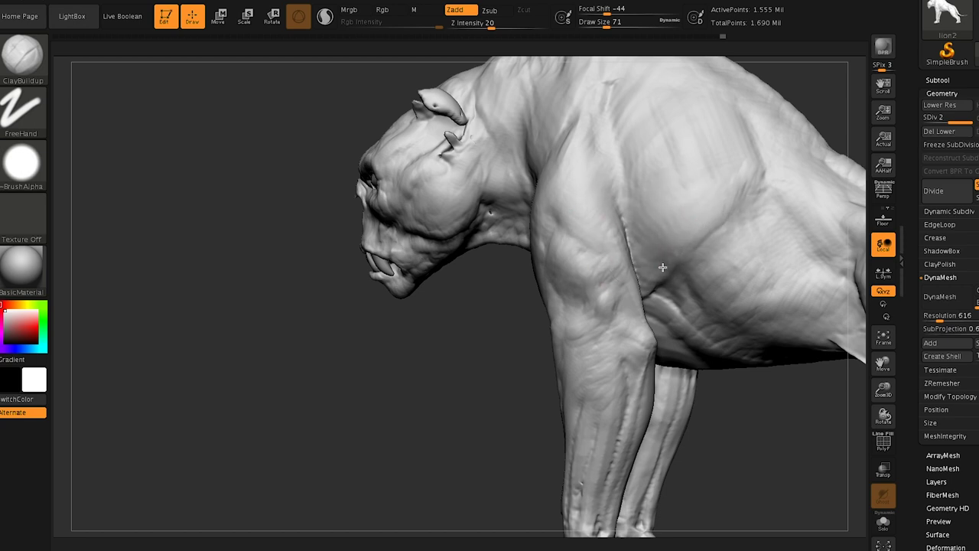
mouse_move(683, 257)
left_mouse_down()
mouse_move(677, 298)
mouse_move(758, 233)
left_mouse_up()
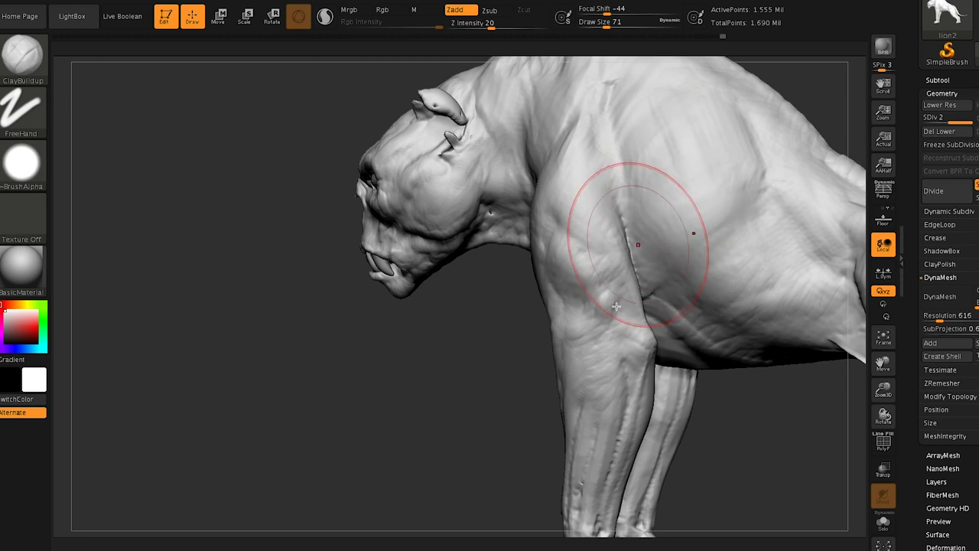
key("bracketleft")
key("bracketleft")
left_click_drag(630, 323, 601, 289)
Reshape the nose and forehead profile with the Move brush at draw sizes 23 and 46
mouse_move(569, 244)
right_mouse_down()
mouse_move(585, 188)
mouse_move(621, 285)
right_mouse_up()
mouse_move(554, 282)
right_mouse_down()
mouse_move(616, 276)
mouse_move(546, 276)
right_mouse_up()
key("s")
left_click_drag(546, 276, 552, 276)
mouse_move(453, 160)
right_mouse_down("ctrl")
mouse_move(420, 138)
mouse_move(404, 182)
mouse_move(444, 233)
mouse_move(431, 251)
right_mouse_up("ctrl")
key("b")
key("m")
key("v")
key("s")
left_click_drag(414, 270, 403, 271)
key("s")
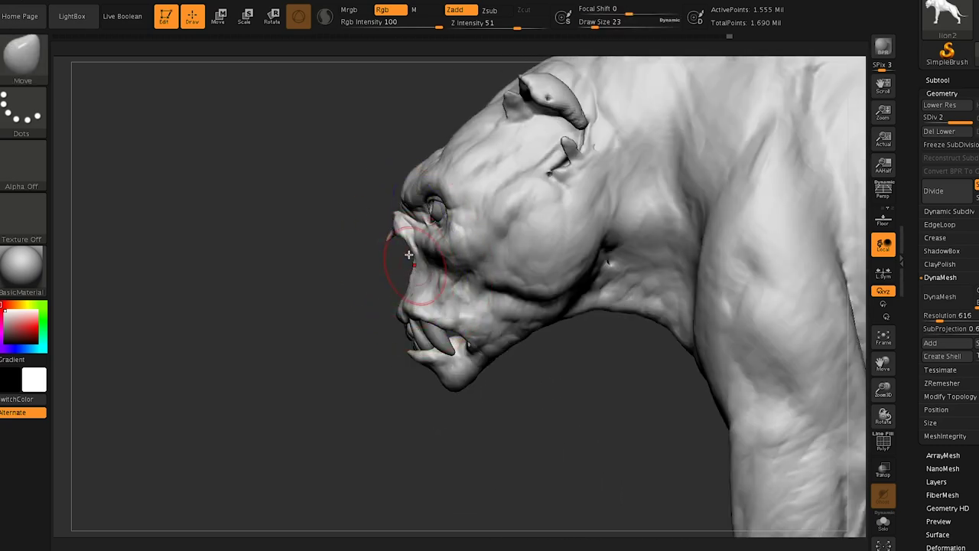
left_click_drag(441, 152, 427, 150)
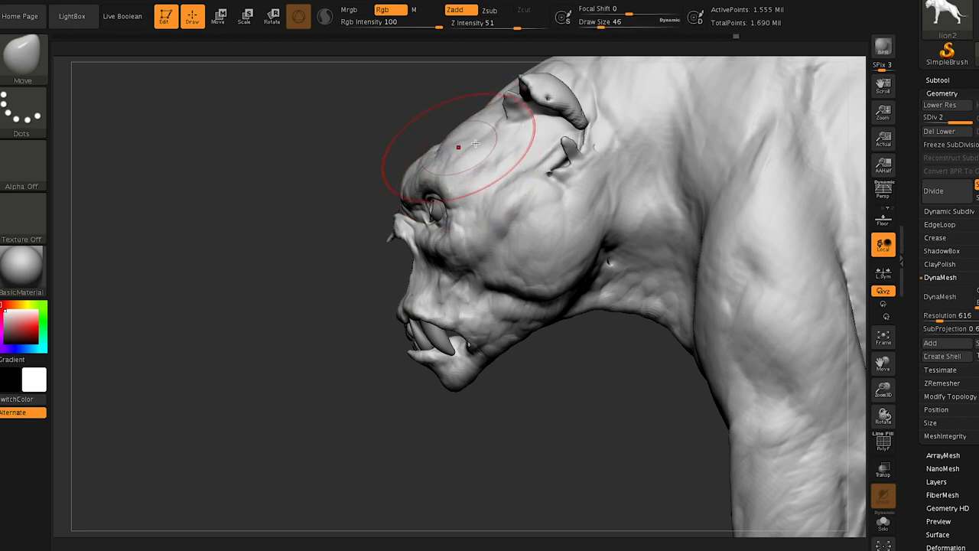
left_click_drag(490, 101, 501, 123)
Switch the model to black to show its silhouette and adjust the top of the head with the Move brush at draw size 68
mouse_move(517, 164)
right_mouse_down("alt")
mouse_move(382, 244)
mouse_move(353, 280)
right_mouse_up("alt")
mouse_move(430, 162)
left_mouse_down()
mouse_move(423, 153)
mouse_move(412, 168)
left_mouse_up()
key("v")
key("s")
mouse_move(428, 159)
left_mouse_down()
mouse_move(424, 151)
mouse_move(413, 163)
mouse_move(425, 144)
left_mouse_up()
key("s")
mouse_move(597, 189)
right_mouse_down("ctrl")
mouse_move(647, 232)
mouse_move(623, 247)
right_mouse_up("ctrl")
right_click_drag(623, 247, 589, 446, "ctrl")
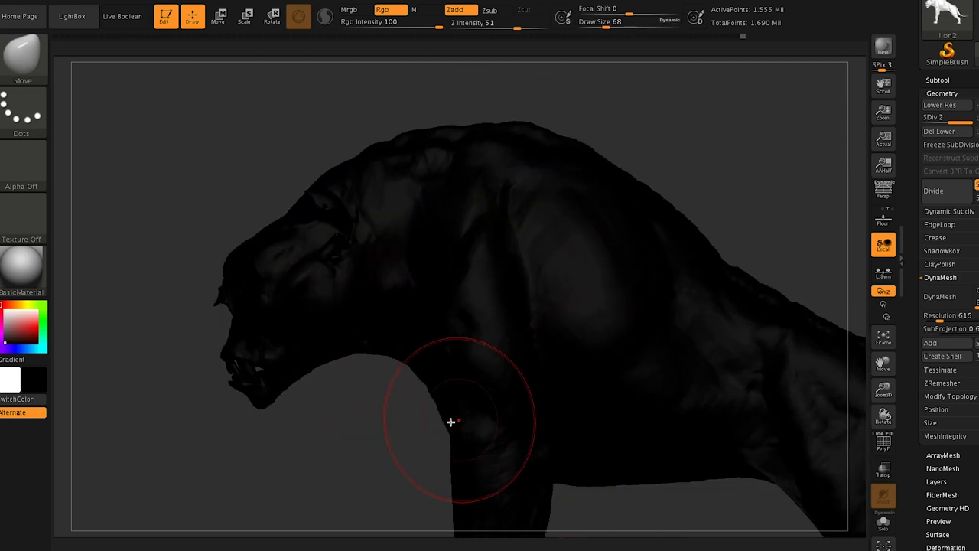
Adjust the foreleg's silhouette with the Move brush at draw size 71
key("s")
right_click_drag(332, 414, 433, 280, "alt")
right_click_drag(580, 356, 522, 229, "alt")
key("s")
left_click_drag(500, 377, 495, 378)
key("s")
left_click(579, 275)
left_click_drag(579, 276, 584, 280)
right_click_drag(576, 283, 247, 266, "alt")
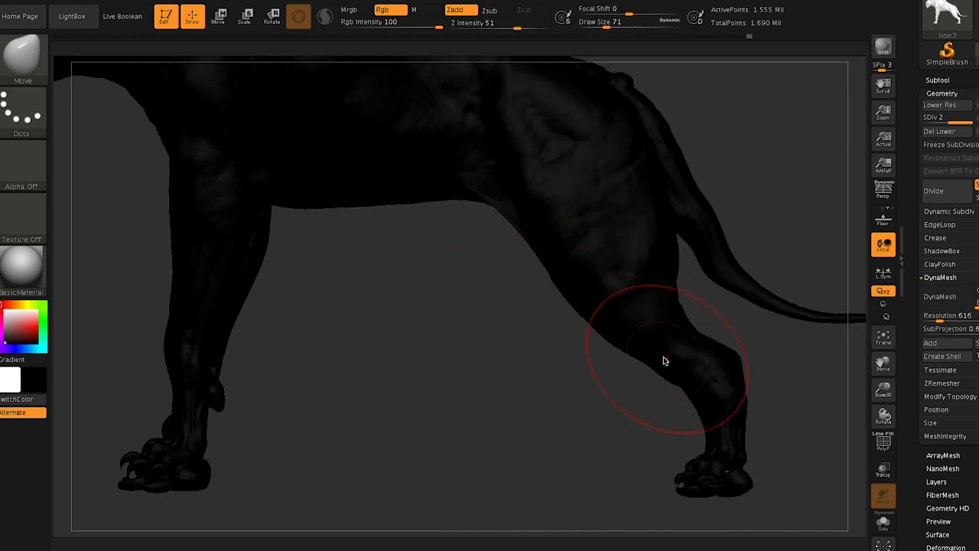
Refine the hock and lower hind leg silhouette with the Move brush at draw sizes 51 and 37
key("s")
left_click(683, 391)
left_click_drag(683, 390, 688, 389)
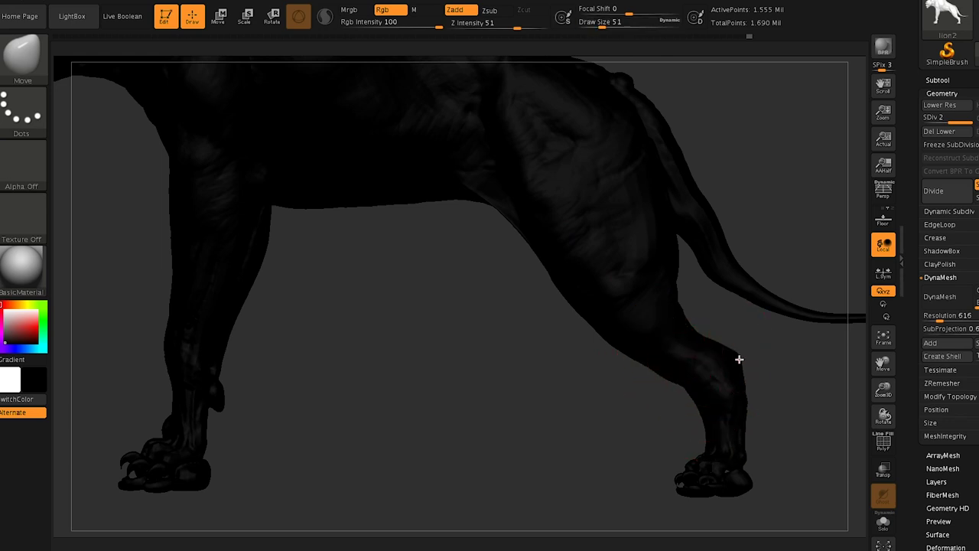
key("s")
left_click_drag(665, 308, 671, 308)
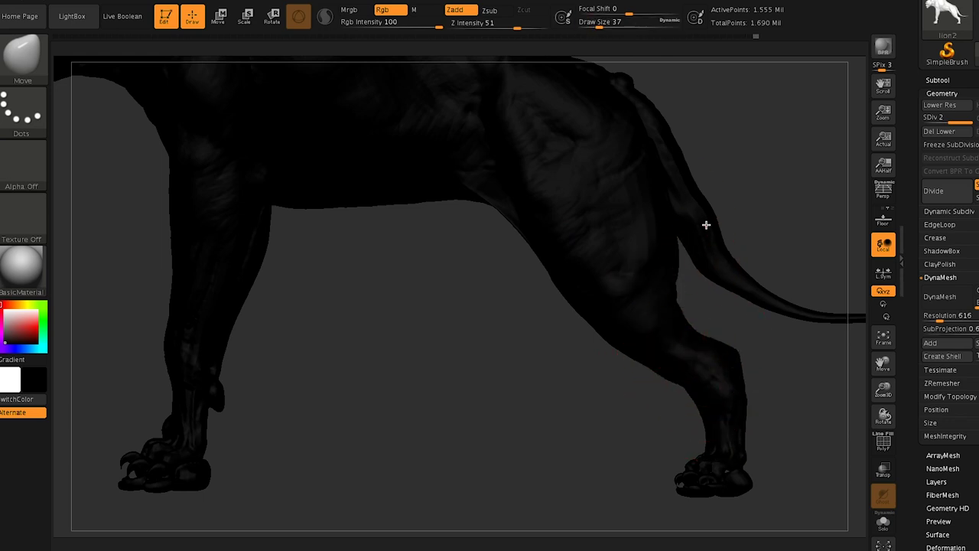
Smooth out and reshape the silhouette of the rump and tail base with the Move brush at draw size 25
right_click_drag(677, 252, 697, 416, "alt")
mouse_move(651, 234)
left_mouse_down("shift")
mouse_move(663, 267)
mouse_move(654, 260)
left_mouse_up("shift")
key("s")
left_click_drag(646, 228, 651, 245)
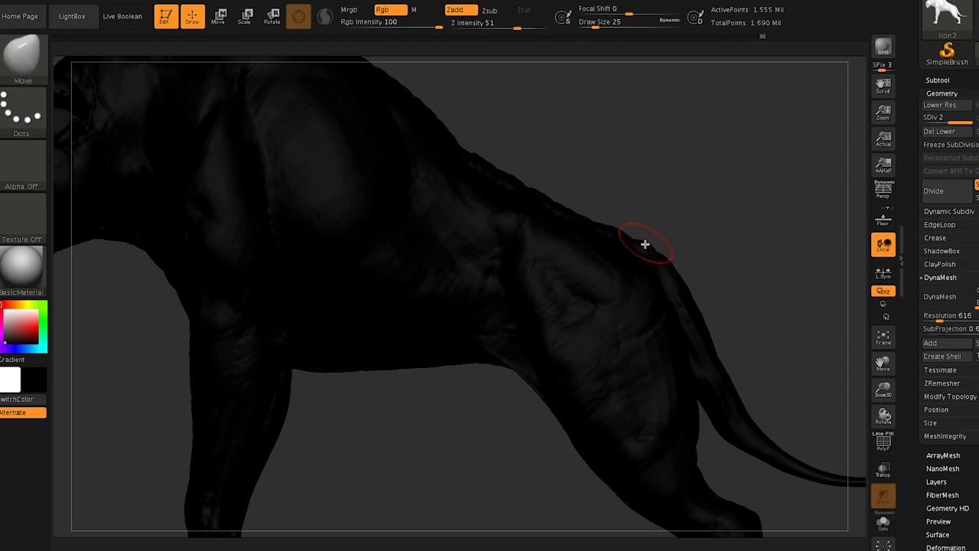
left_click_drag(590, 222, 592, 217)
key("s")
left_click_drag(671, 259, 668, 264)
Restore the model's light colour and turn on the perspective view
mouse_move(417, 206)
right_mouse_down()
mouse_move(488, 203)
mouse_move(556, 234)
right_mouse_up()
key("f")
right_click_drag(651, 342, 754, 371, "ctrl")
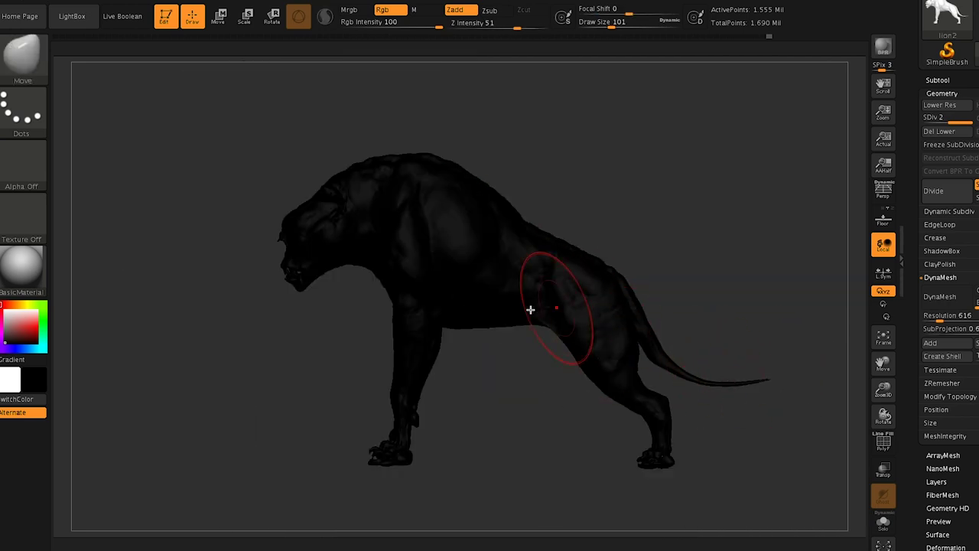
right_click_drag(542, 295, 537, 264)
key("p")
key("p")
key("p")
key("v")
key("p")
key("p")
right_click_drag(567, 228, 558, 301, "ctrl")
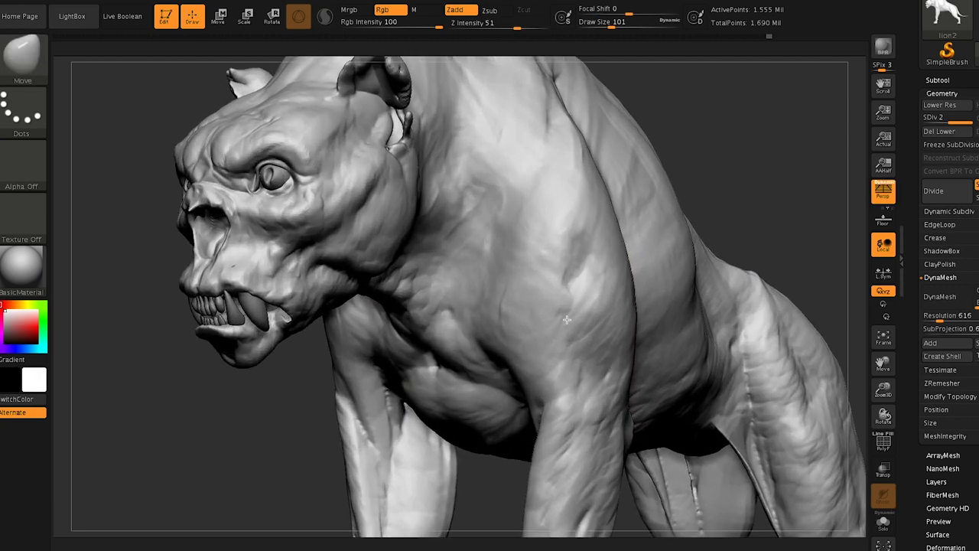
Switch to the ClayBuildup brush and reduce the draw size to 4
key("b")
key("c")
key("b")
key("s")
left_click_drag(527, 249, 504, 253)
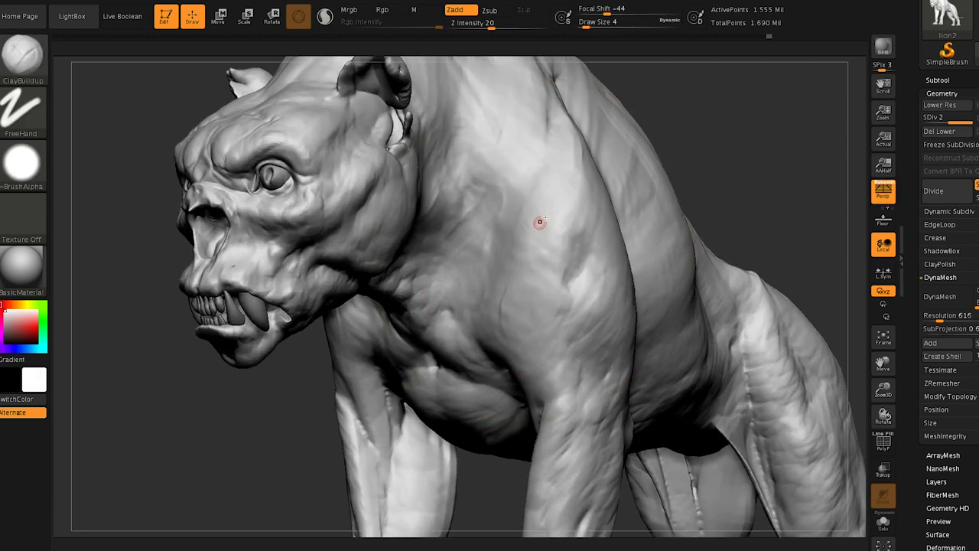
Try sculpting thin raised lines down the front shoulder with ClayBuildup at draw sizes 9 and 7, and undo them
key("s")
left_click(547, 281)
key("s")
left_click_drag(564, 215, 567, 215)
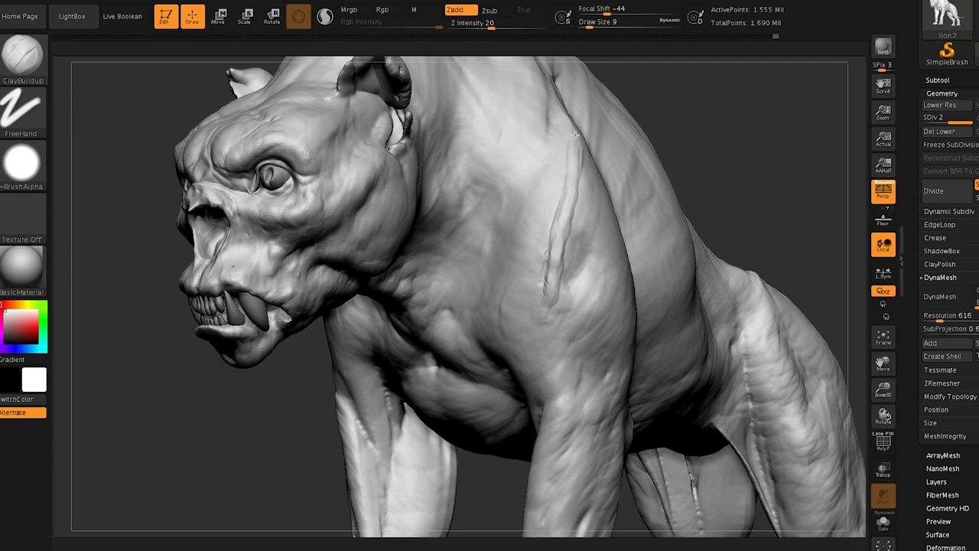
key("bracketleft")
left_click_drag(539, 319, 552, 278)
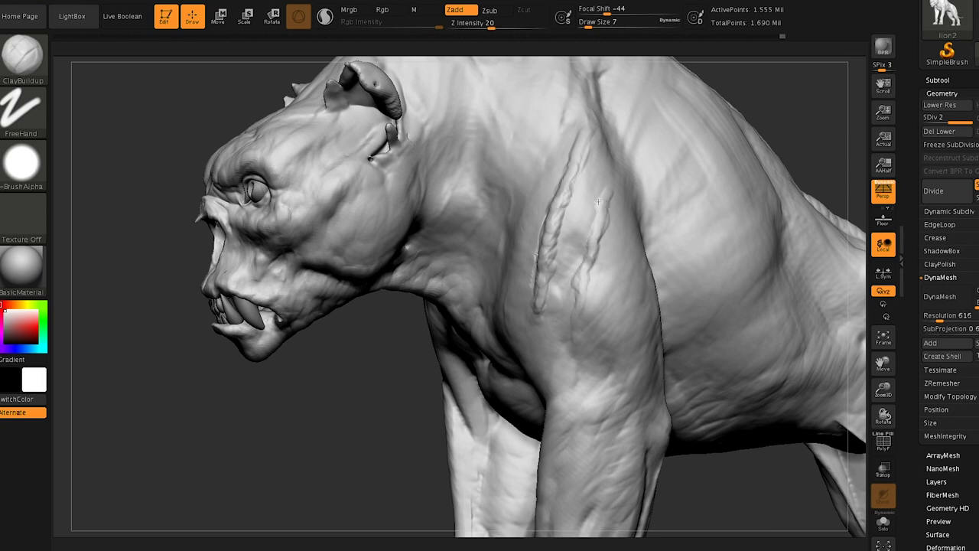
key("bracketright")
key("ctrl+z")
key("ctrl+z")
key("ctrl+z")
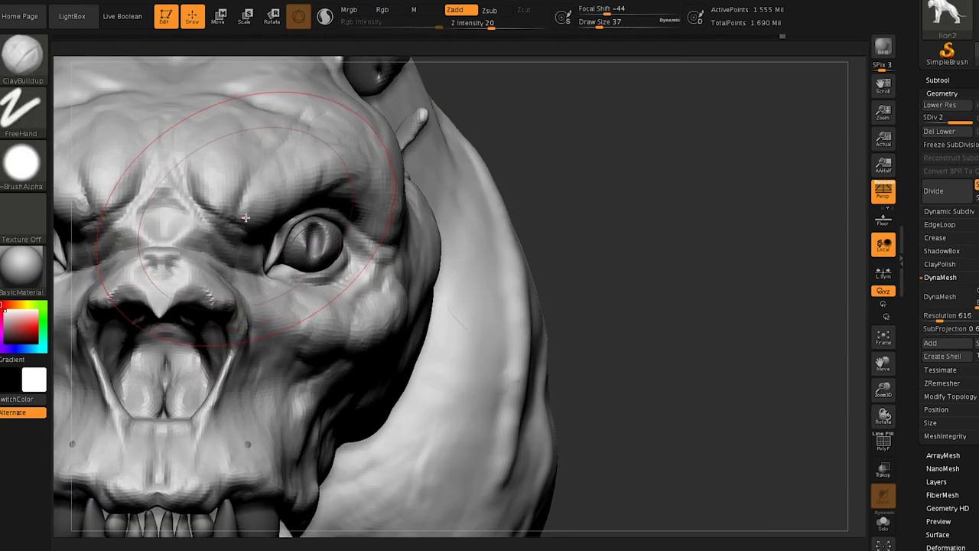
Sculpt folds between the brows and beside the bridge of the nose with ClayBuildup at draw size 6
key("s")
left_click(244, 224)
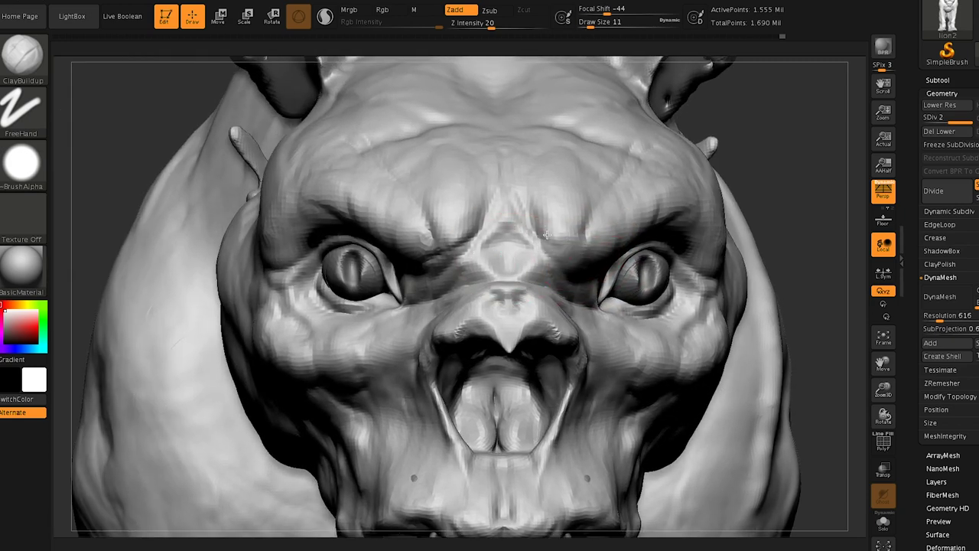
key("bracketleft")
key("bracketleft")
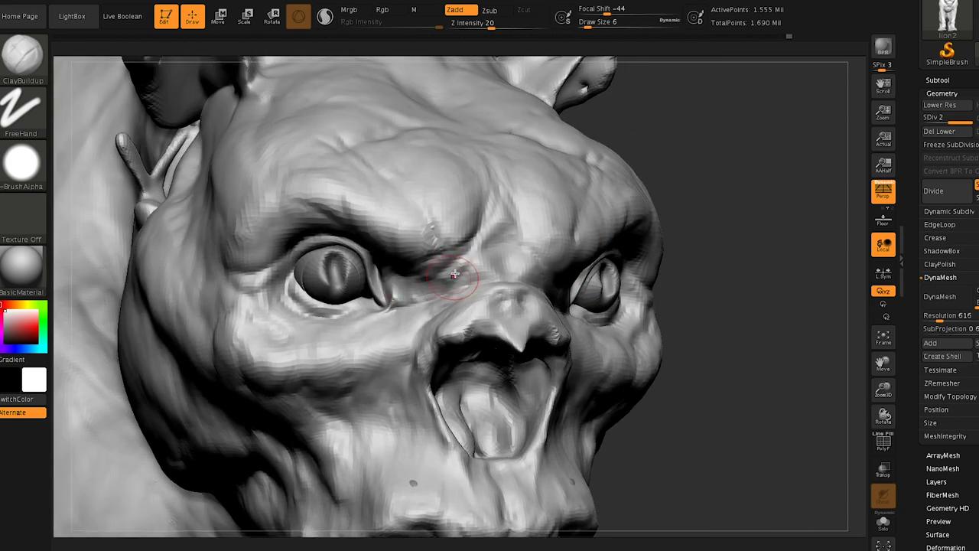
left_click_drag(499, 196, 461, 271)
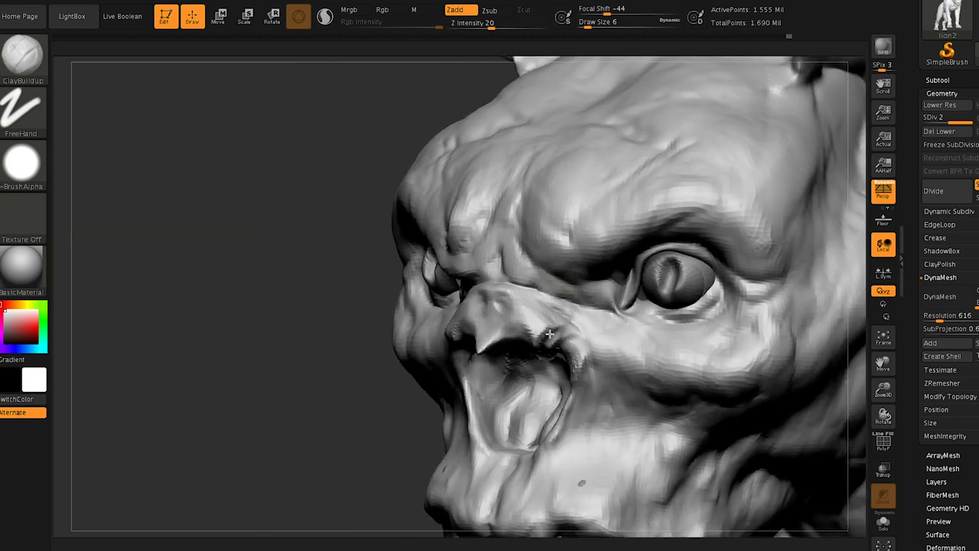
Add creases around the nostril, inner eye corner, cheekbone and temple with ClayBuildup at draw size 6
mouse_move(550, 334)
left_mouse_down()
mouse_move(551, 352)
mouse_move(563, 314)
left_mouse_up()
mouse_move(599, 256)
left_mouse_down()
mouse_move(630, 218)
mouse_move(588, 289)
left_mouse_up()
mouse_move(684, 359)
left_mouse_down()
mouse_move(647, 347)
mouse_move(746, 383)
left_mouse_up()
mouse_move(765, 205)
left_mouse_down()
mouse_move(735, 255)
mouse_move(765, 176)
mouse_move(735, 244)
mouse_move(752, 163)
mouse_move(747, 267)
left_mouse_up()
key("f")
left_click_drag(649, 229, 568, 179)
right_click_drag(568, 179, 430, 264)
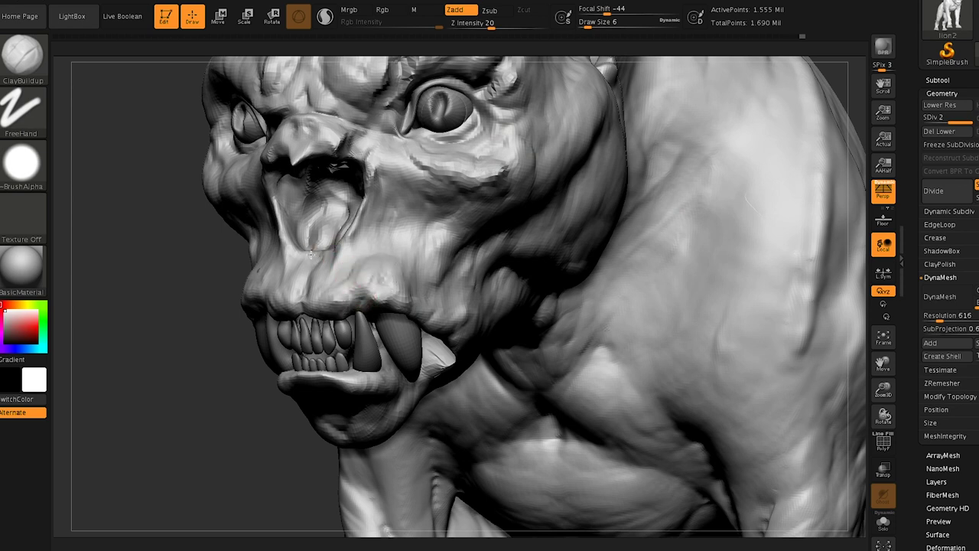
Sculpt lumpy forms into the cheek, chin and lower jaw with ClayBuildup at draw size 13
key("s")
mouse_move(437, 236)
left_mouse_down()
mouse_move(417, 248)
mouse_move(448, 282)
left_mouse_up()
right_click_drag(412, 266, 405, 370)
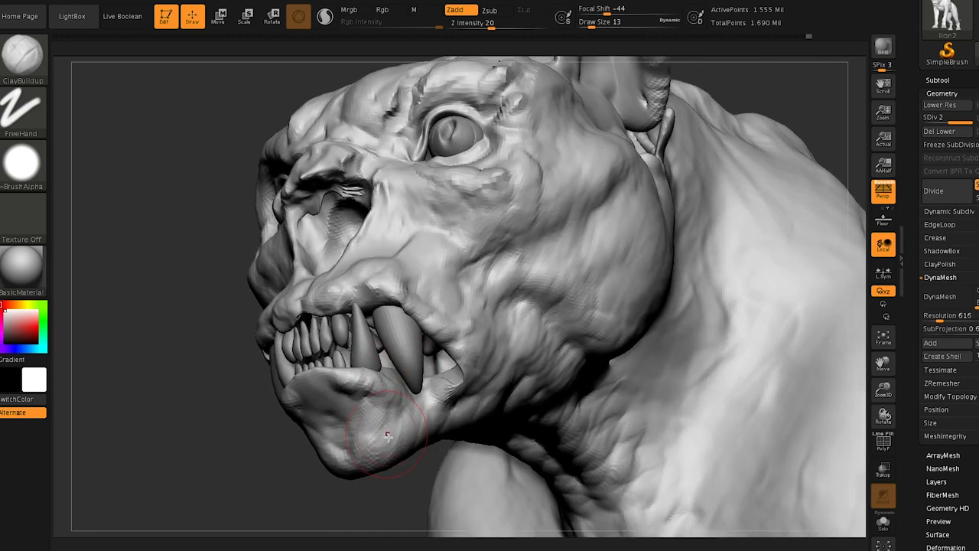
mouse_move(386, 445)
left_mouse_down()
mouse_move(368, 453)
mouse_move(378, 425)
left_mouse_up()
key("s")
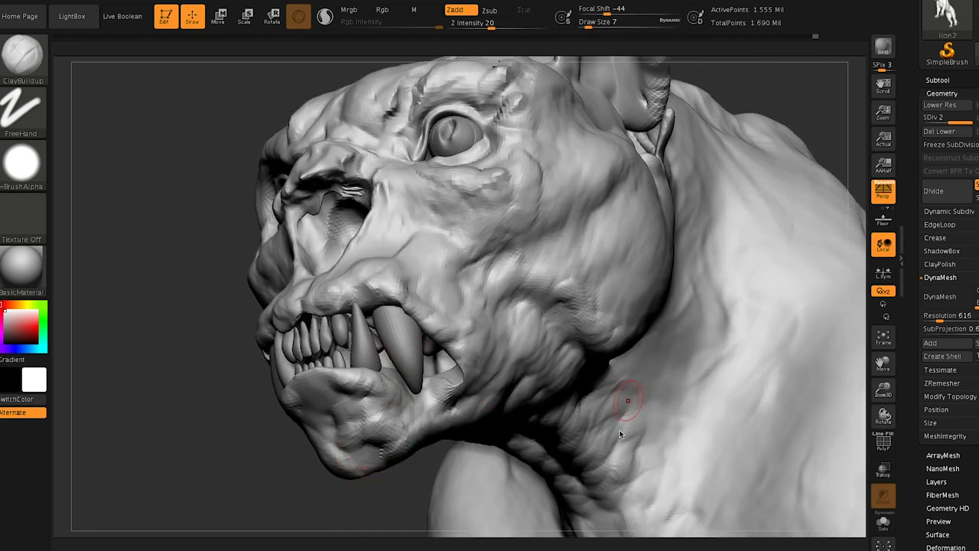
Sculpt long tendons down the side of the throat to the chest with ClayBuildup at draw size 7
mouse_move(620, 429)
right_mouse_down("alt")
mouse_move(586, 293)
mouse_move(617, 196)
right_mouse_up("alt")
mouse_move(618, 184)
left_mouse_down()
mouse_move(593, 288)
mouse_move(614, 227)
left_mouse_up()
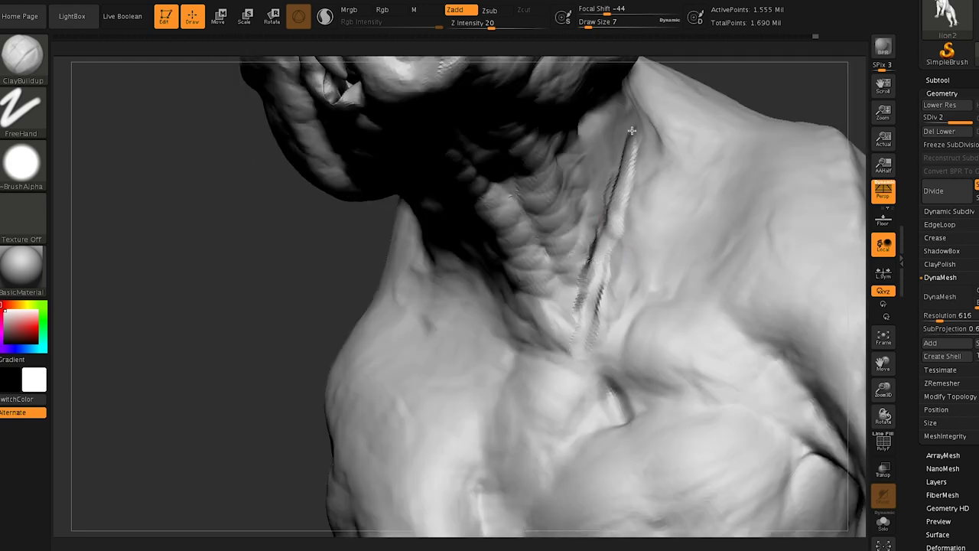
left_click_drag(632, 127, 633, 117)
right_click_drag(633, 116, 590, 164)
mouse_move(610, 112)
left_mouse_down()
mouse_move(545, 234)
mouse_move(607, 99)
mouse_move(584, 154)
left_mouse_up()
Add fine detail strokes to the throat tendons with ClayBuildup at draw size 3
key("s")
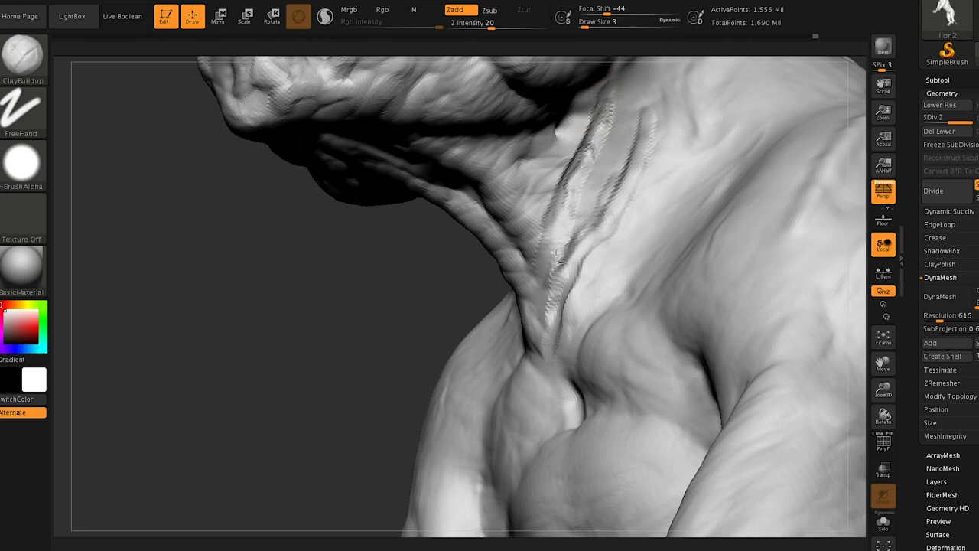
left_click_drag(547, 126, 523, 212)
key("f")
Sculpt muscle strands and creases across the hip, thigh and flank with ClayBuildup at draw size 8
right_click_drag(555, 228, 564, 202)
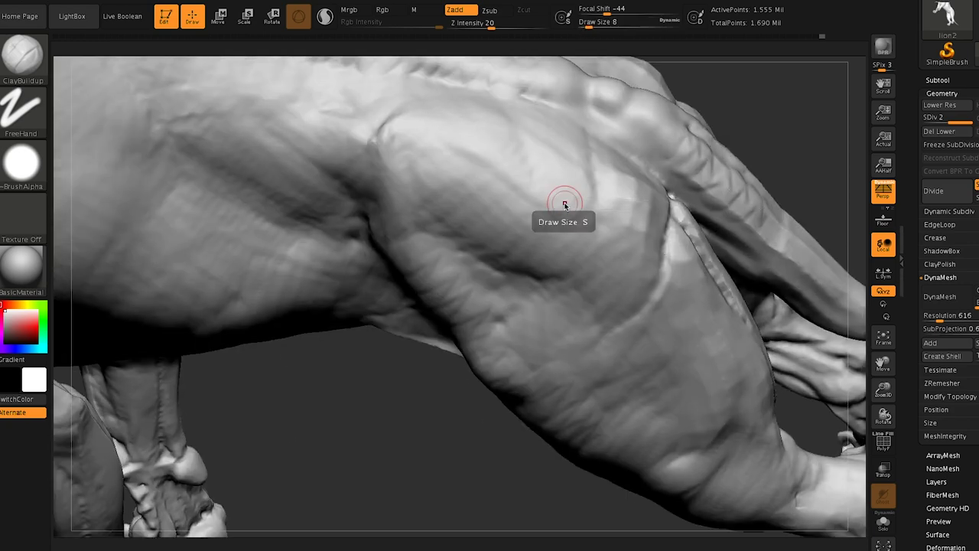
key("]")
mouse_move(543, 173)
left_mouse_down()
mouse_move(486, 310)
mouse_move(546, 178)
left_mouse_up()
left_click_drag(556, 137, 505, 286)
mouse_move(603, 164)
left_mouse_down()
mouse_move(556, 314)
mouse_move(621, 169)
mouse_move(567, 254)
left_mouse_up()
right_click_drag(548, 193, 612, 225)
key("f")
mouse_move(512, 251)
right_mouse_down()
mouse_move(476, 222)
mouse_move(449, 142)
mouse_move(483, 176)
right_mouse_up()
key("s")
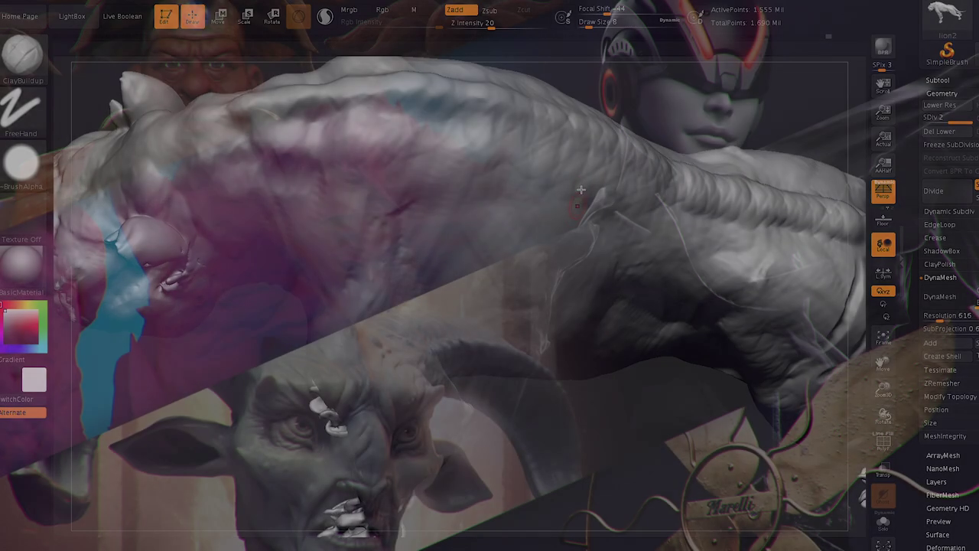